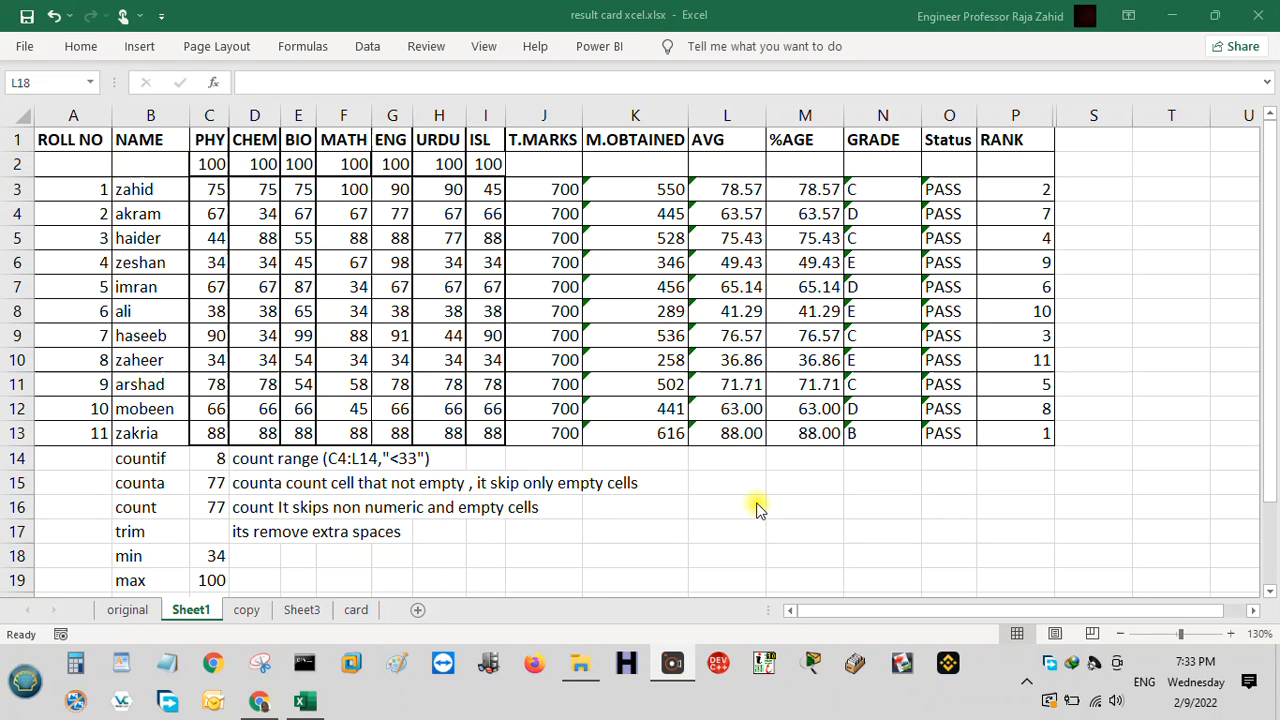
Go through the result sheet's column headers in row 1, from ROLL NO across the subjects to T.MARKS
click(73, 139)
click(73, 139)
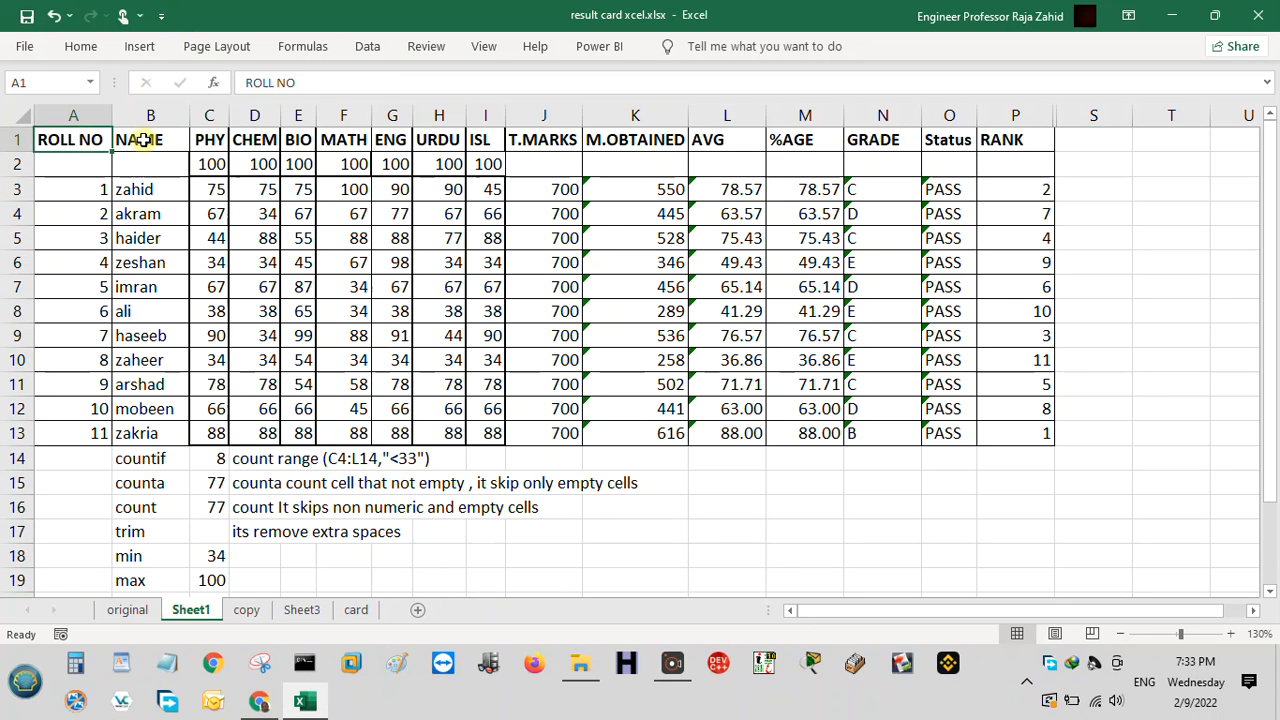
key(Right)
key(Right)
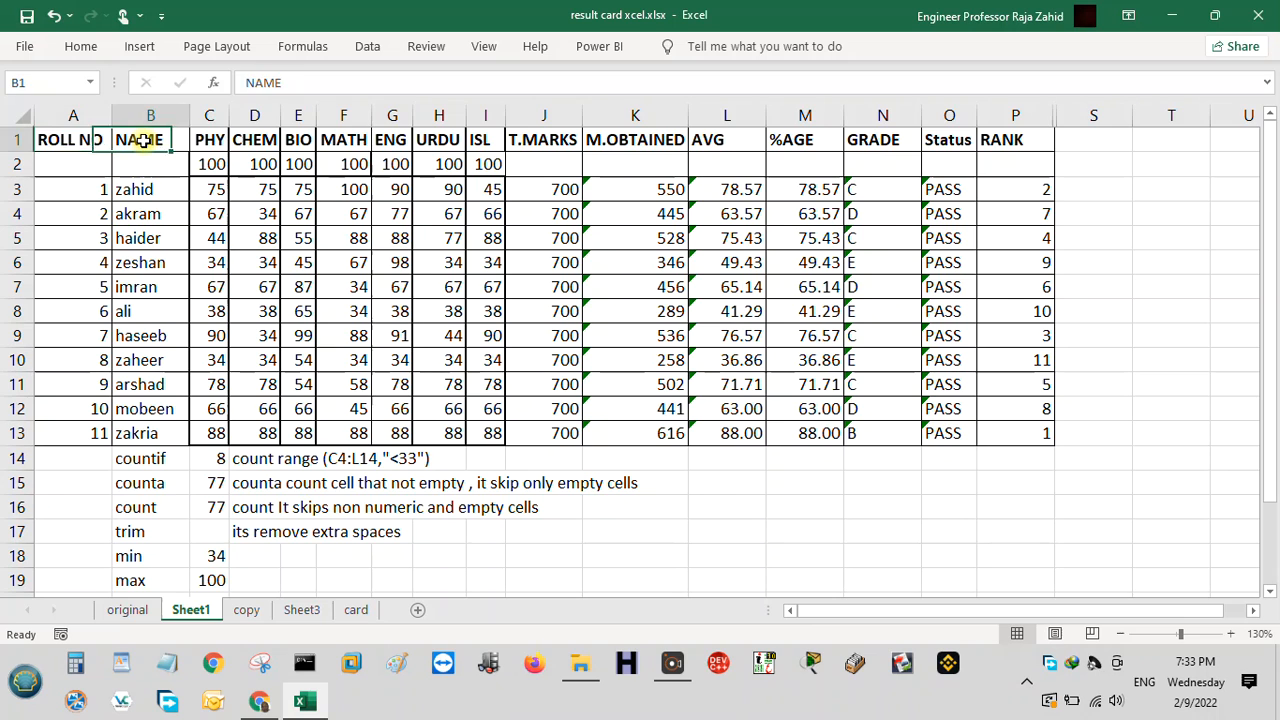
key(Right)
key(Right)
key(Right)
key(Right)
key(Right)
key(Right)
key(Right)
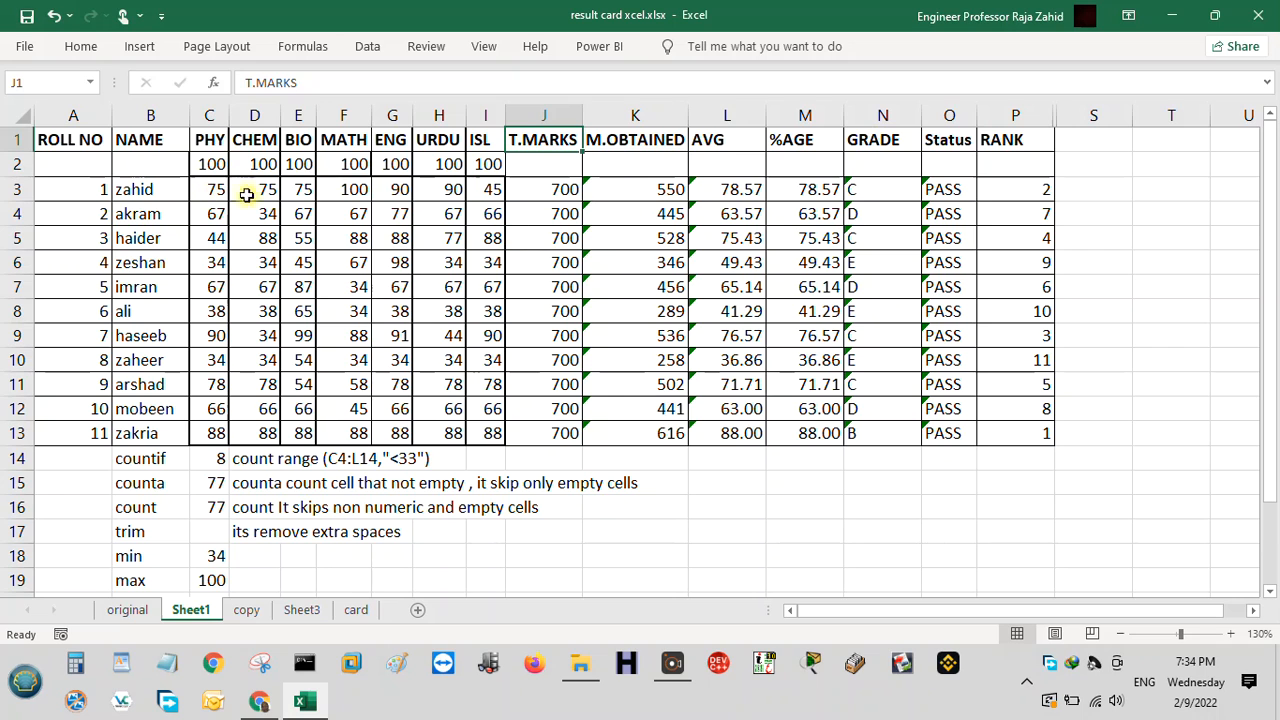
Examine the first student's T.MARKS value in J3 and the formula behind M.OBTAINED in K3
click(540, 194)
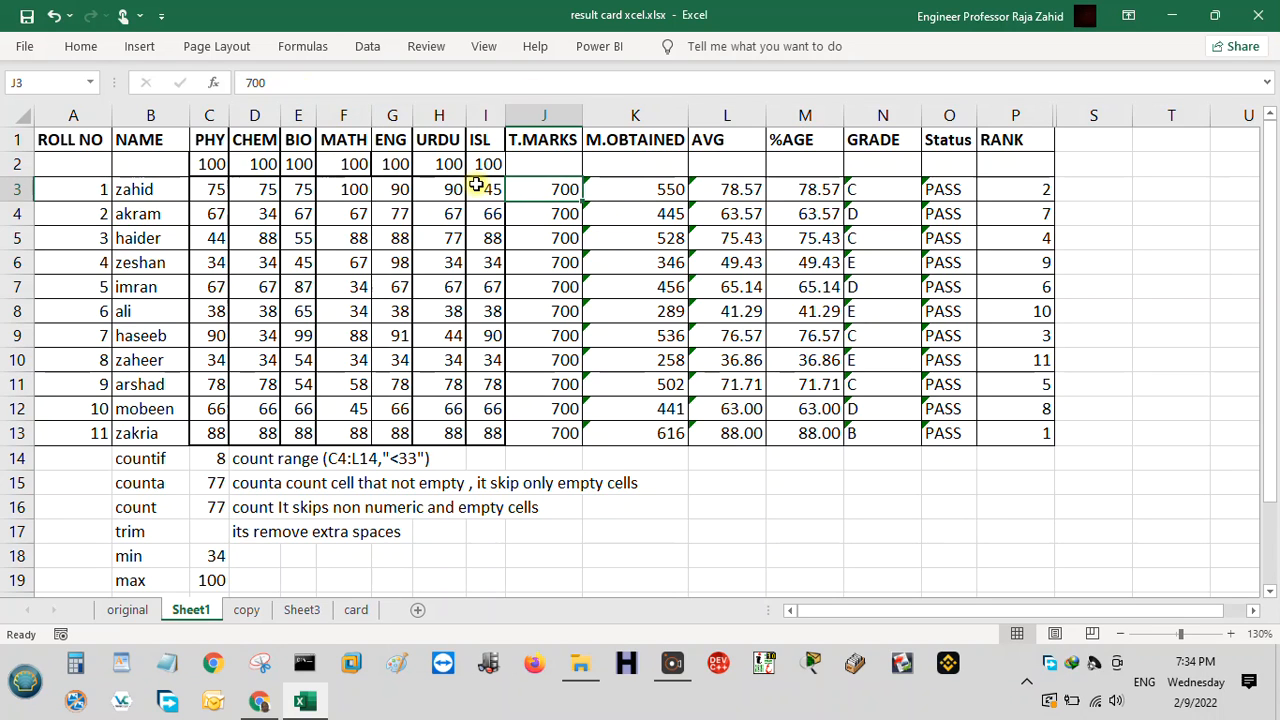
click(622, 187)
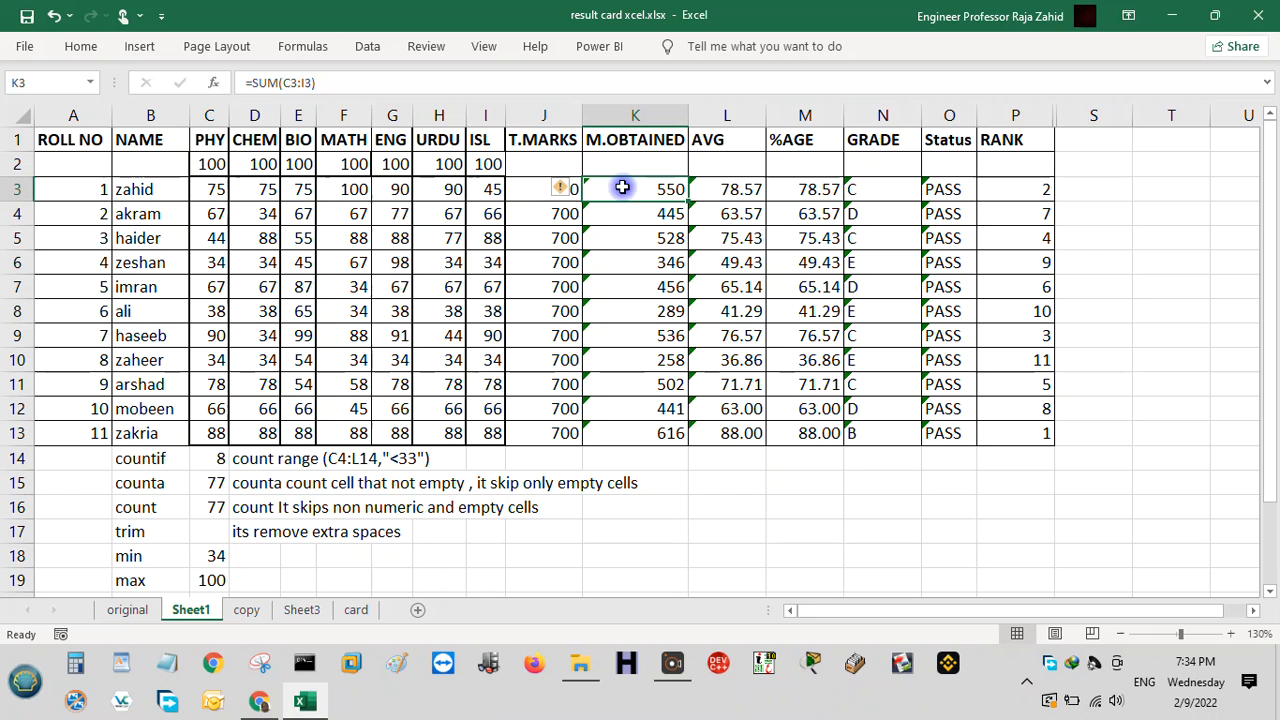
click(248, 84)
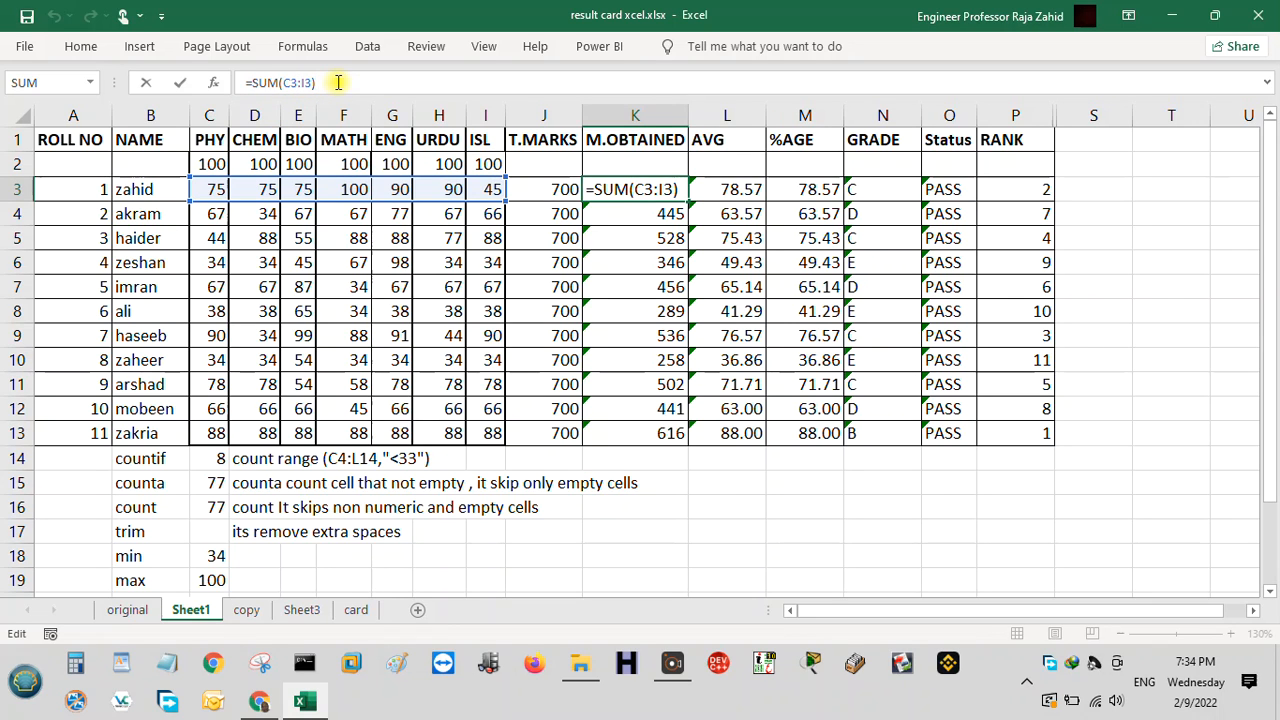
key(Return)
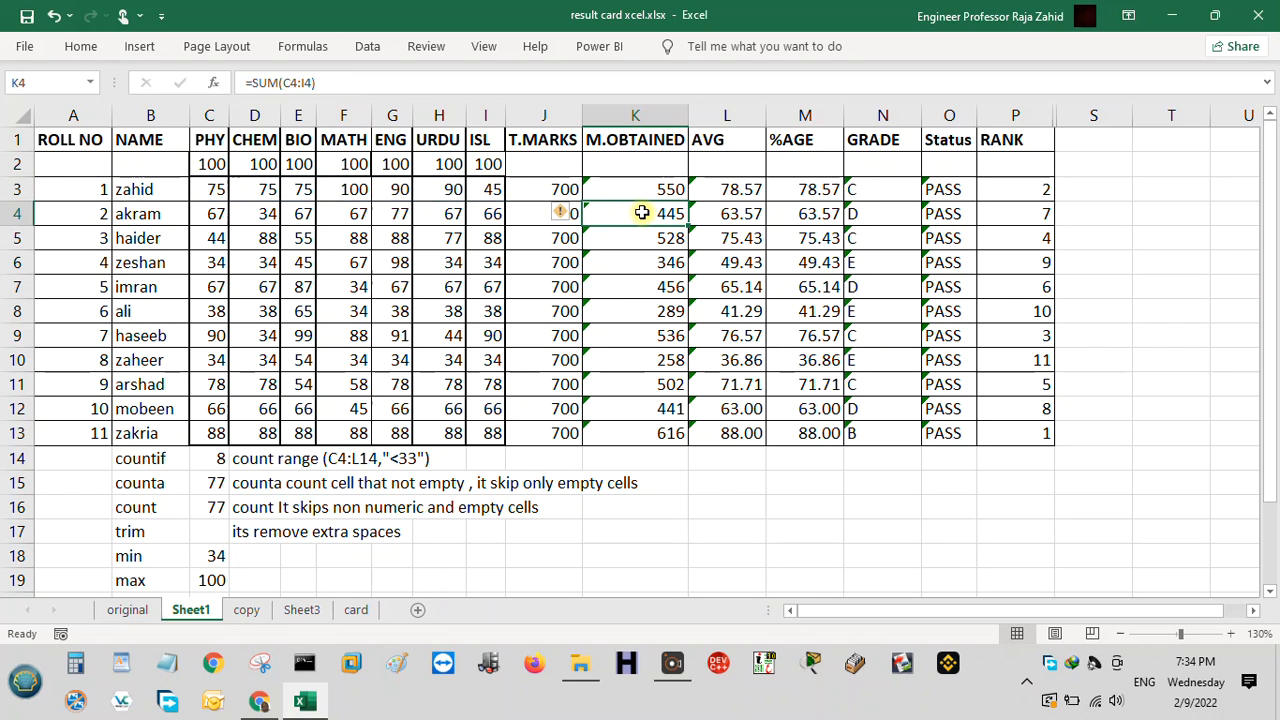
Clear rows 4 to 13 of the M.OBTAINED, AVG, GRADE, Status and RANK columns, leaving row 3 and the %AGE column alone
drag(641, 213, 651, 437)
key(Delete)
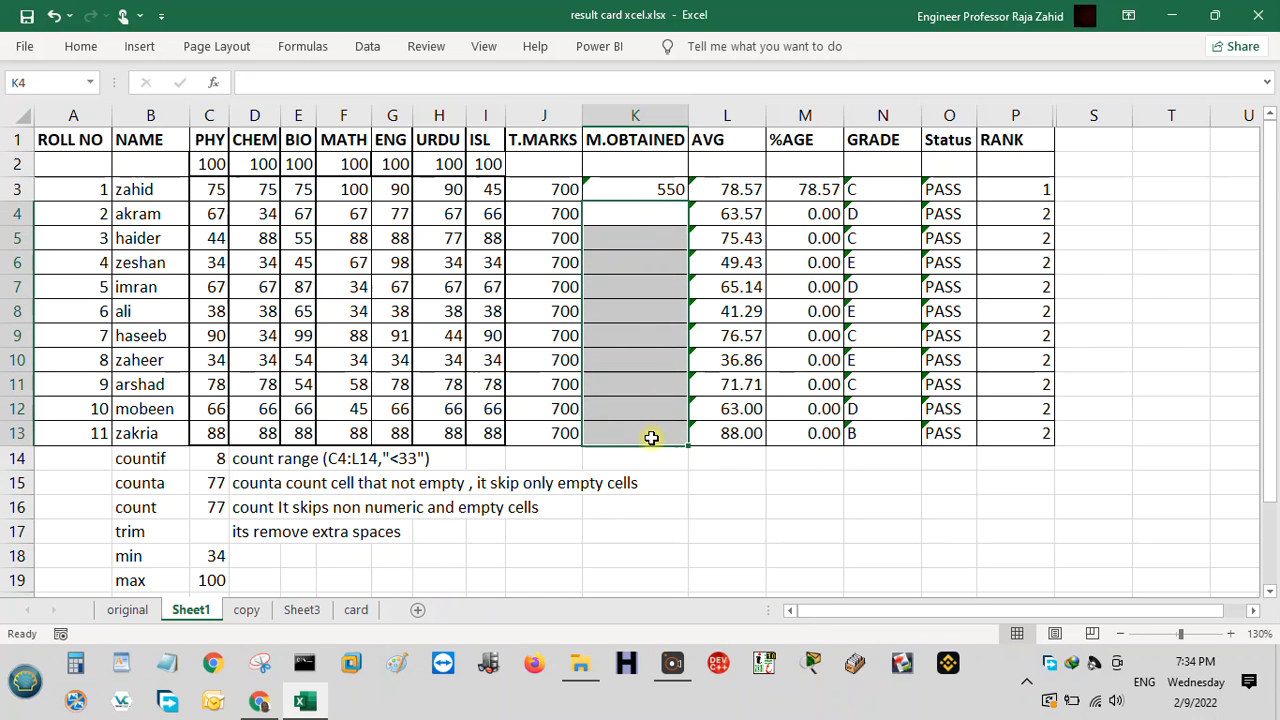
drag(737, 213, 746, 434)
key(Delete)
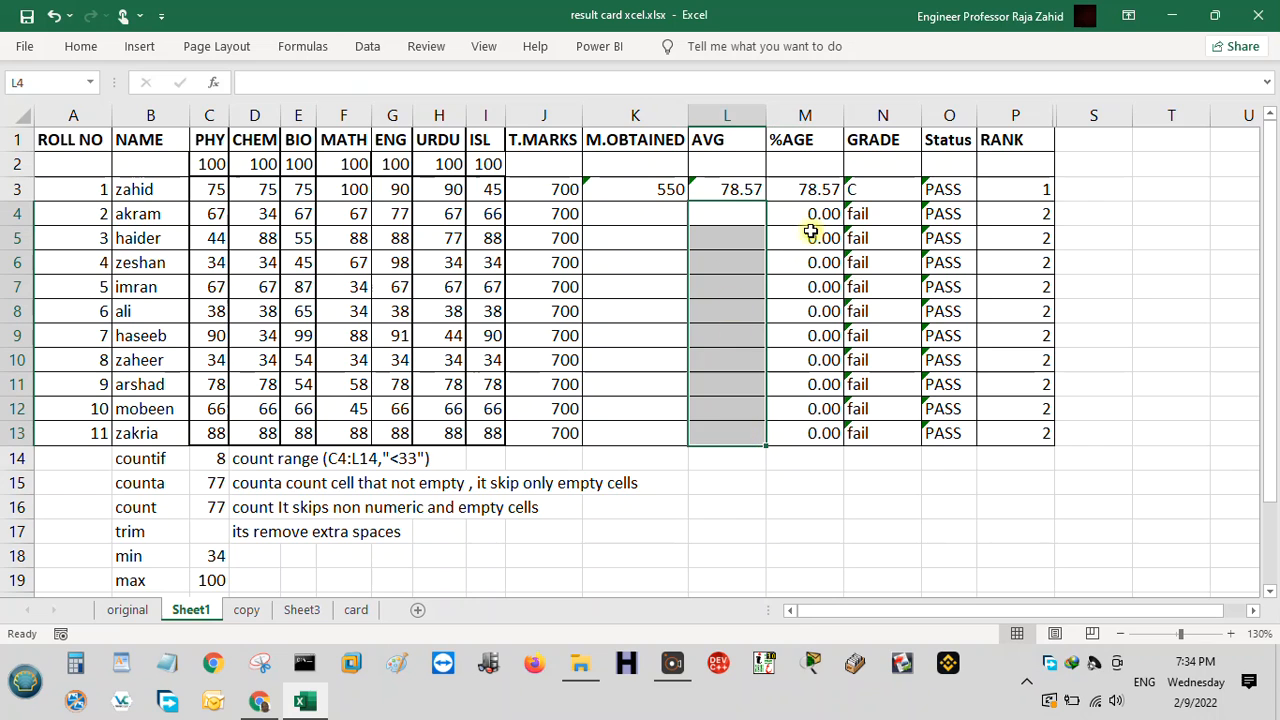
drag(884, 213, 900, 432)
key(Delete)
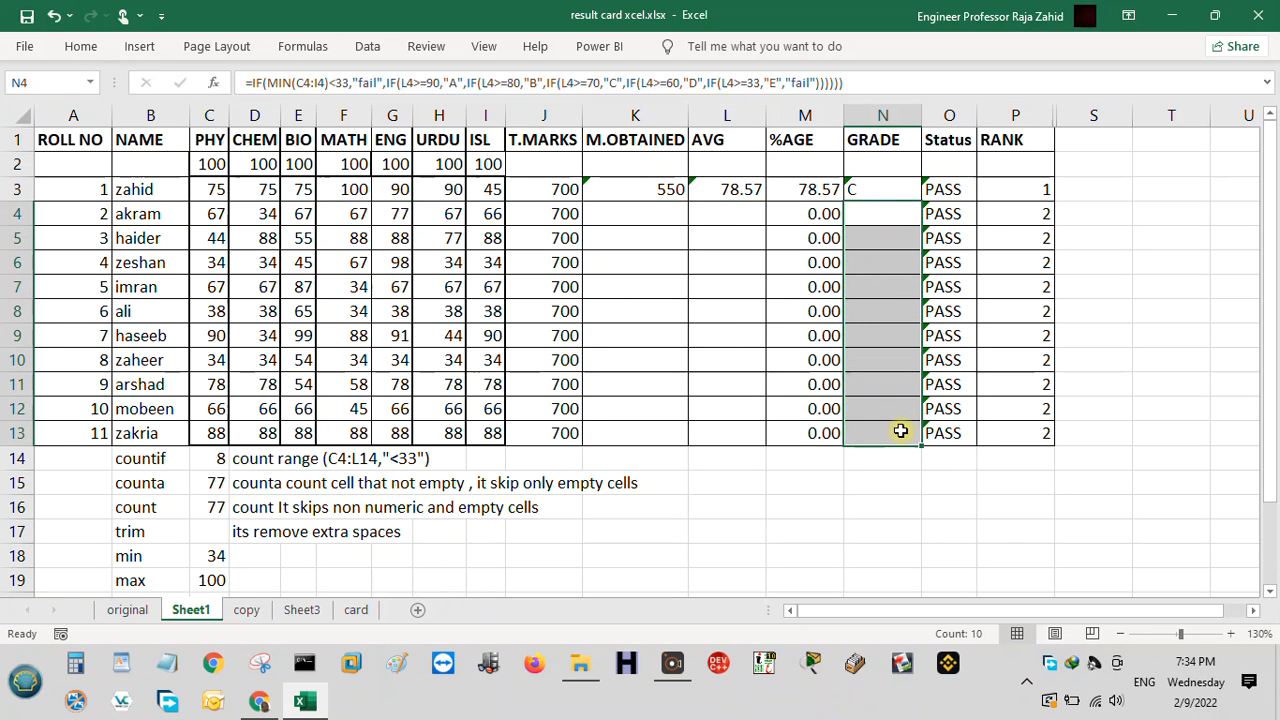
drag(943, 214, 955, 430)
key(Delete)
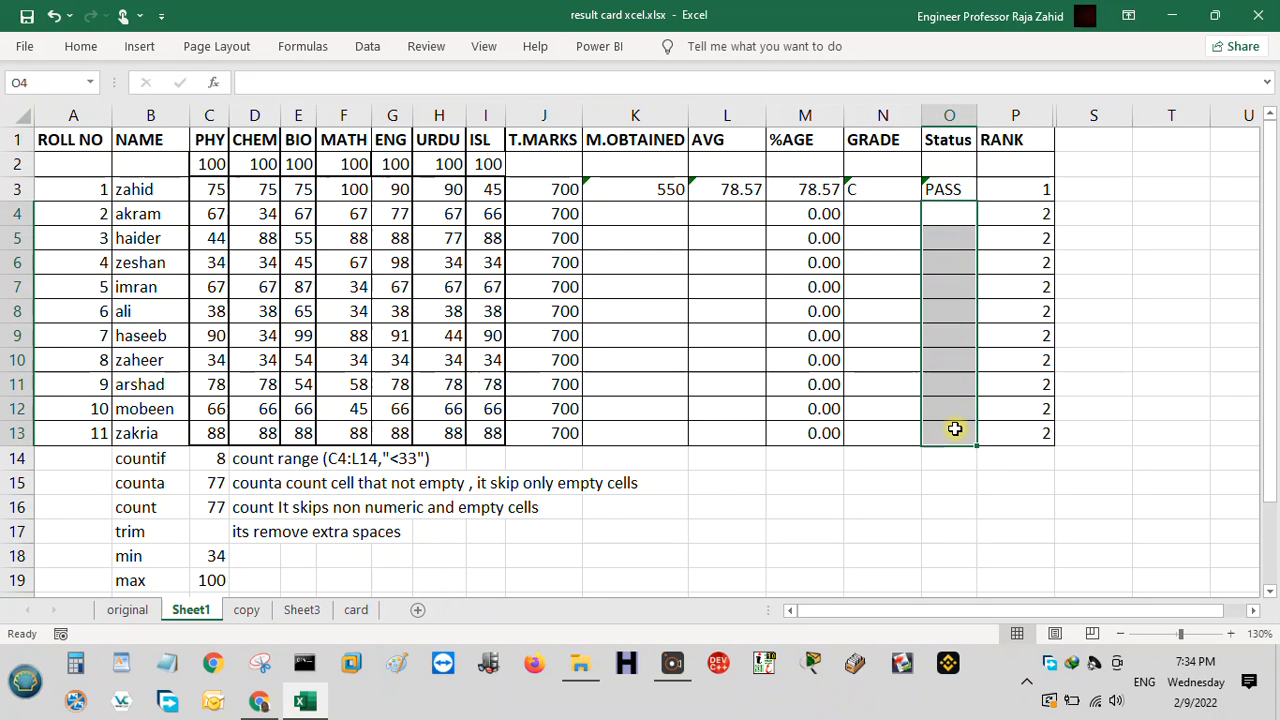
drag(1019, 220, 1049, 440)
key(Delete)
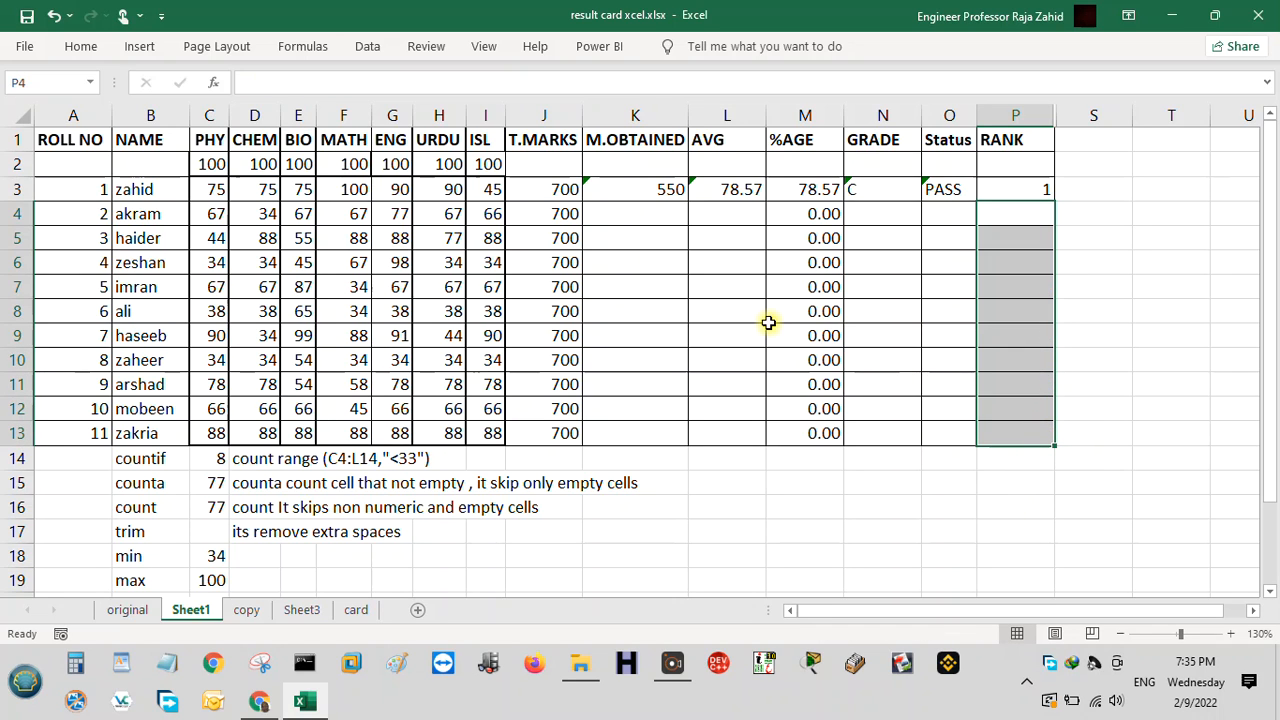
click(652, 190)
click(239, 82)
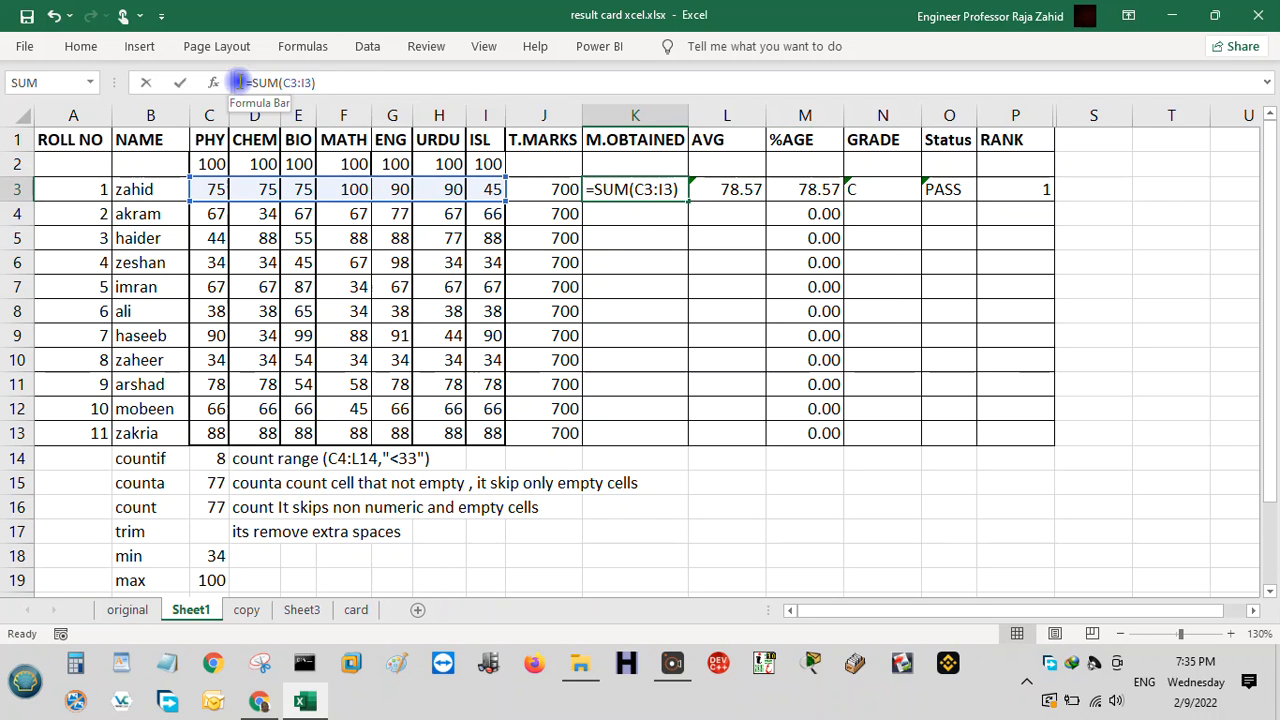
drag(240, 82, 414, 86)
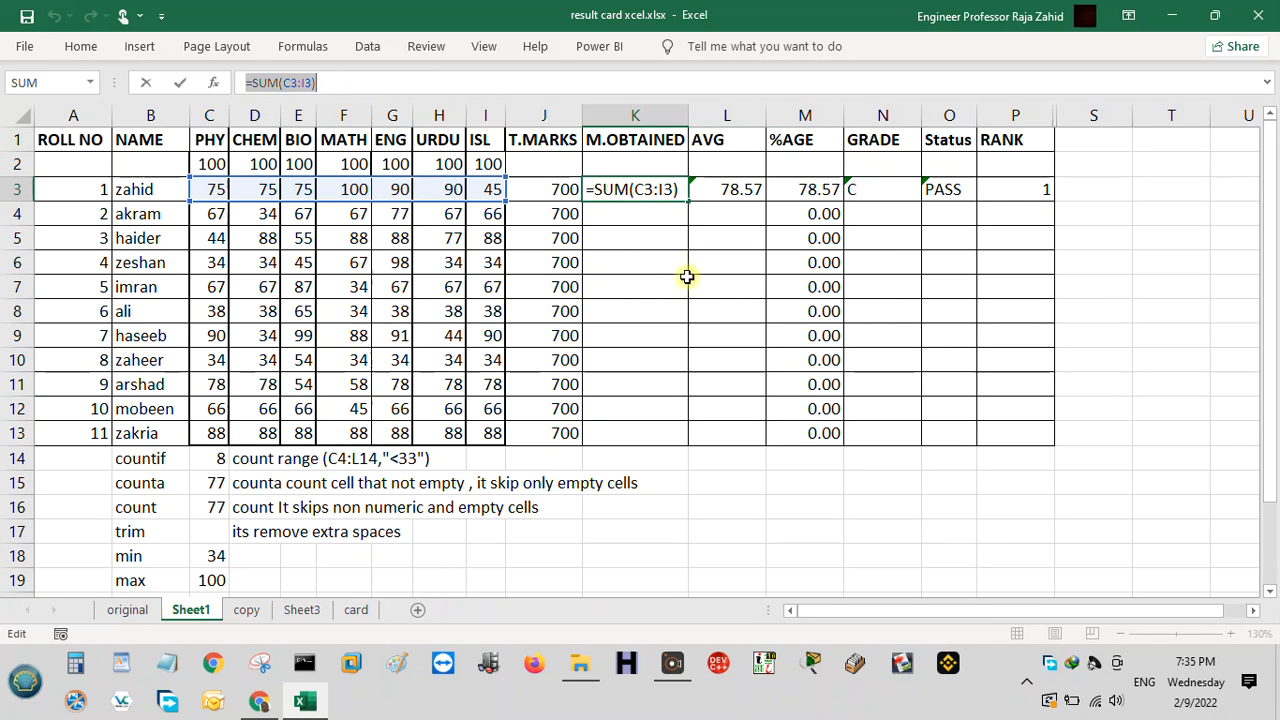
text(=)
click(650, 311)
key(Escape)
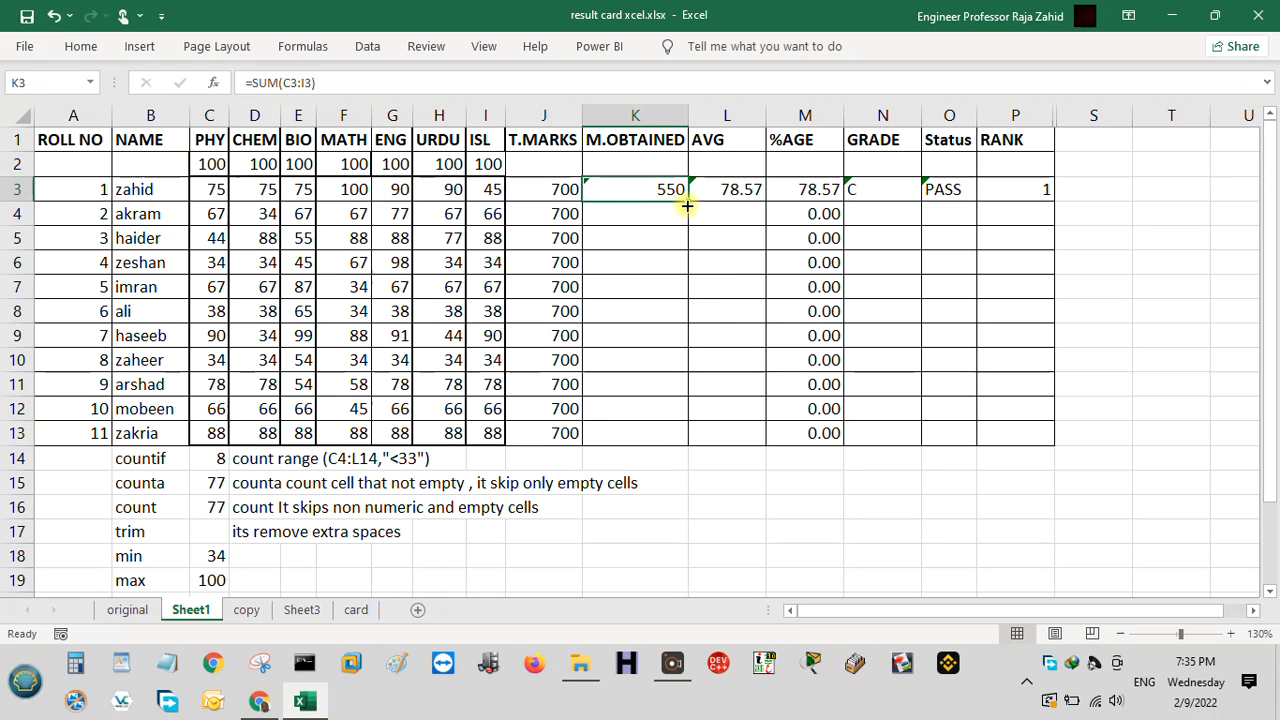
drag(688, 205, 688, 440)
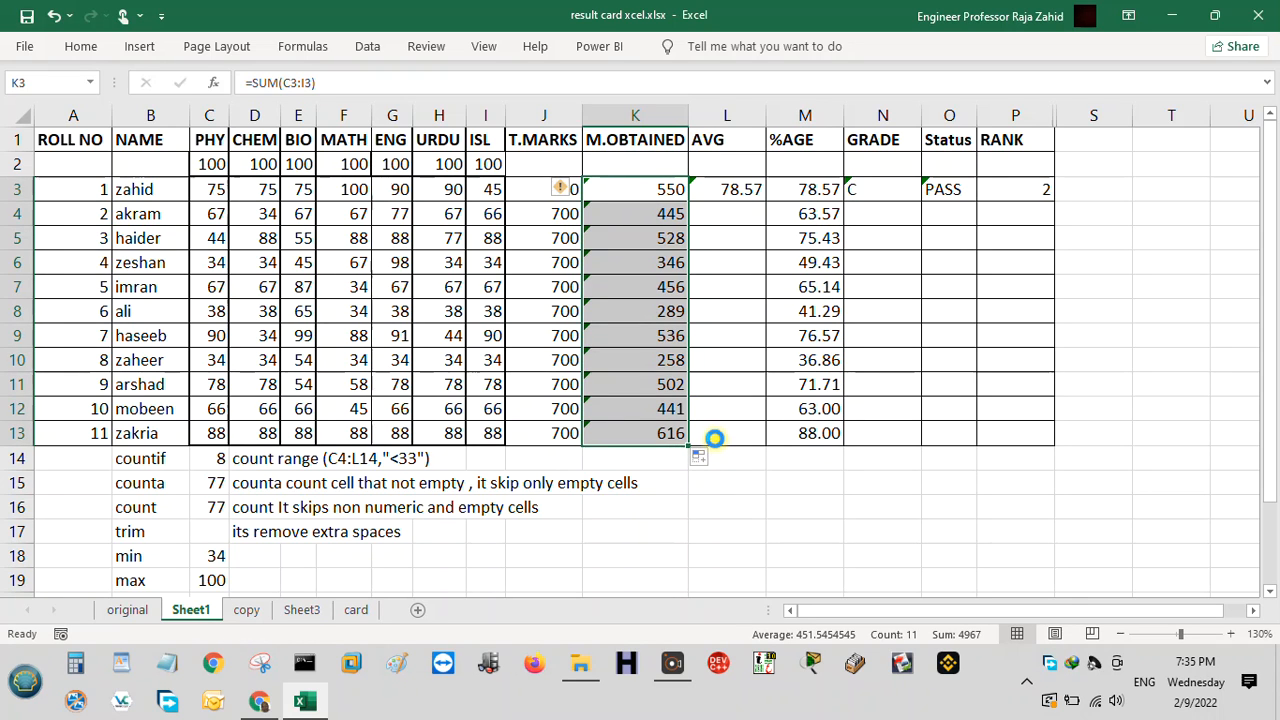
key(ctrl+z)
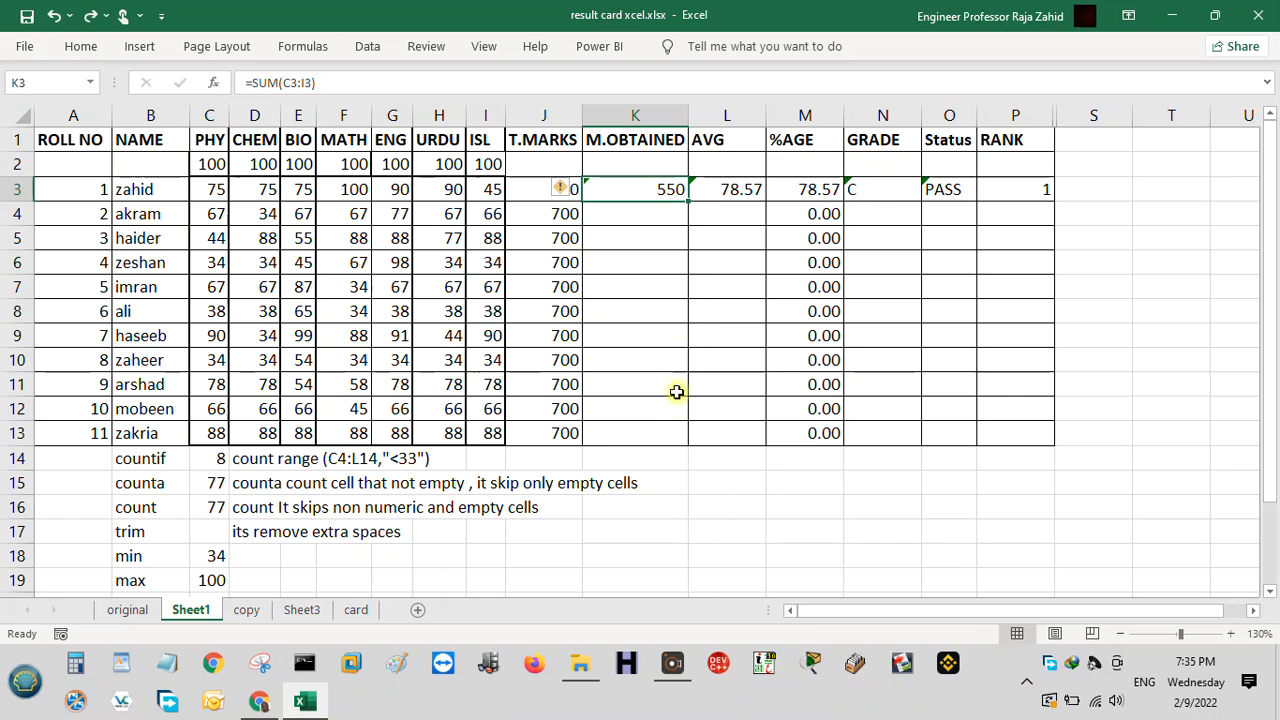
Fill the SUM formula from K3 down the M.OBTAINED column and clear the surplus results in K14:K18
double_click(688, 200)
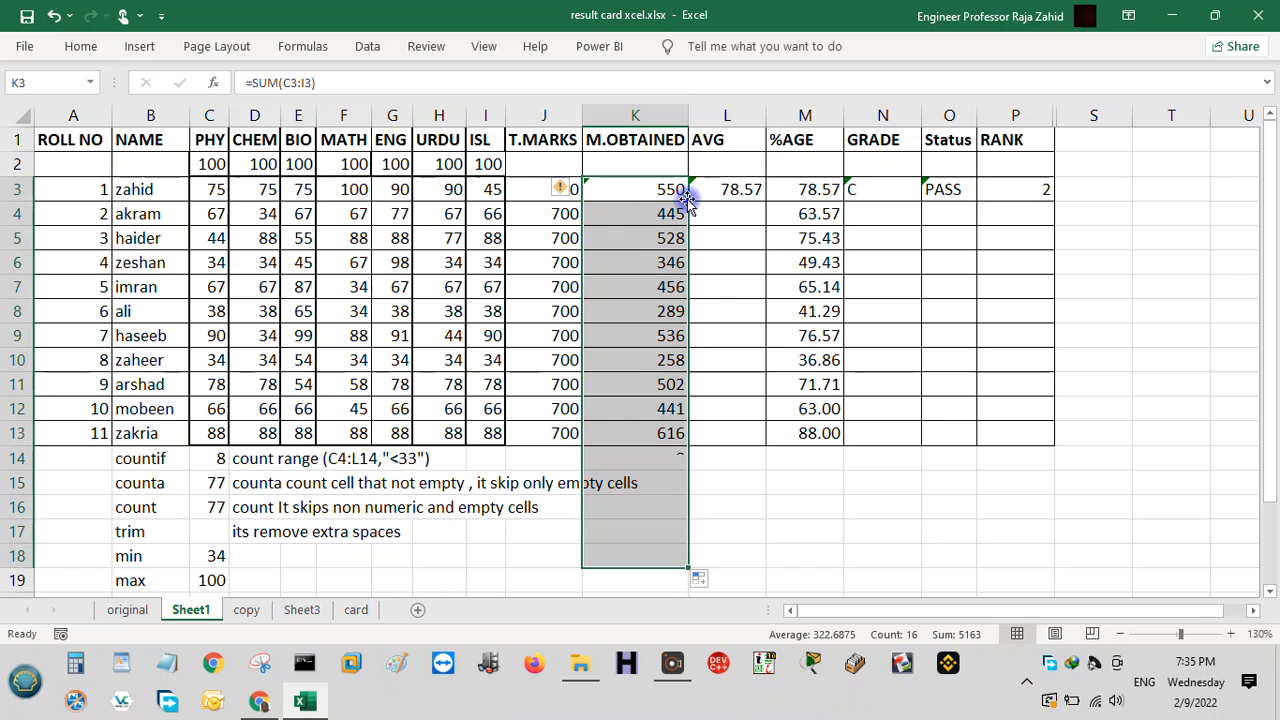
click(750, 506)
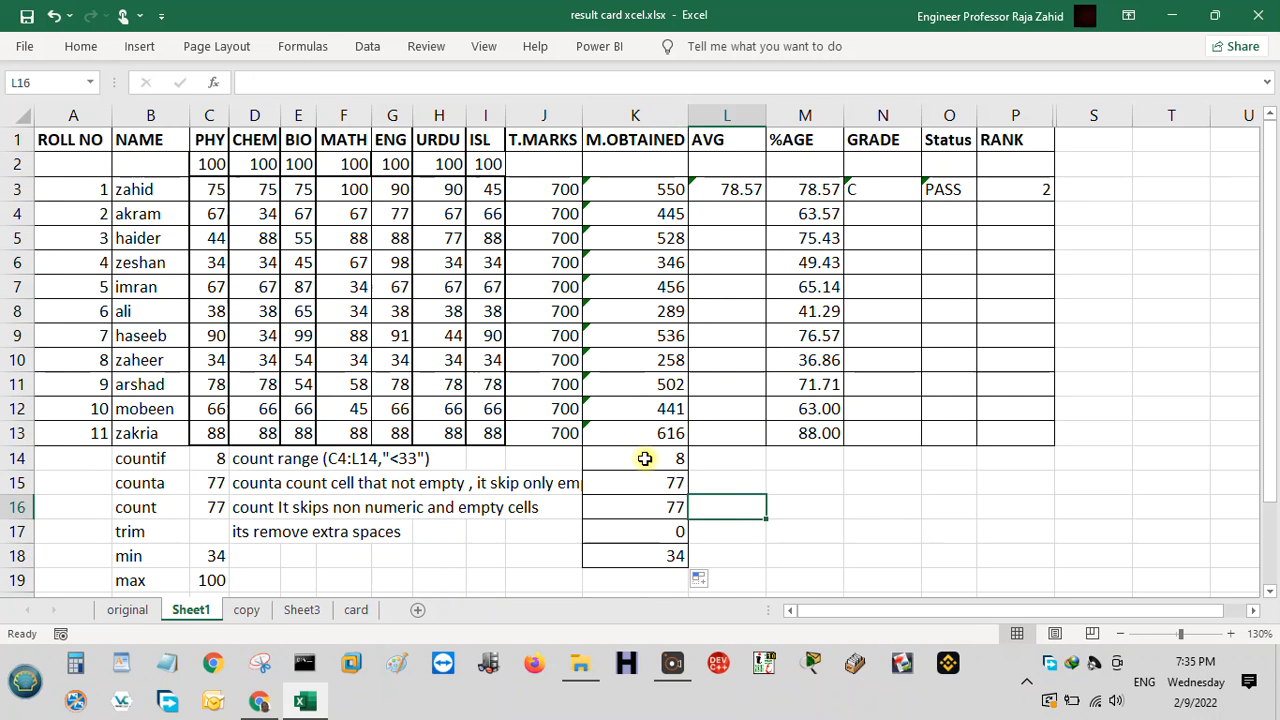
drag(646, 458, 645, 529)
click(645, 547)
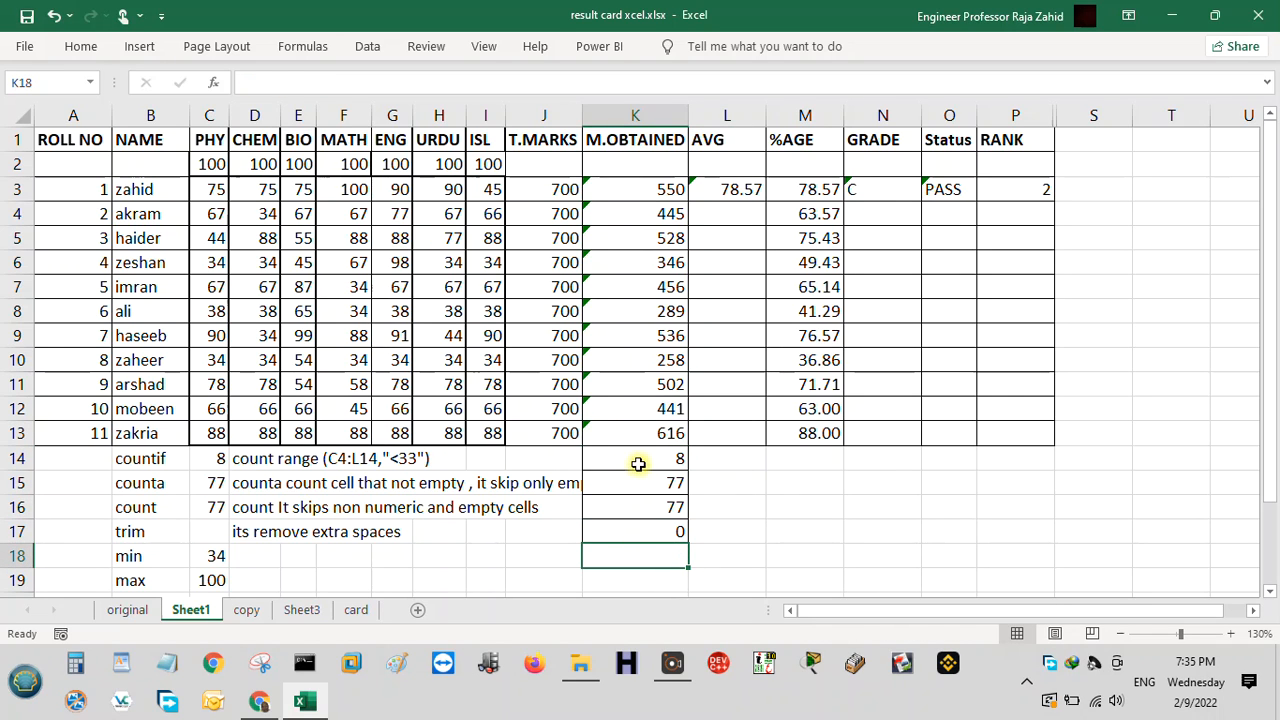
drag(640, 460, 646, 557)
key(Delete)
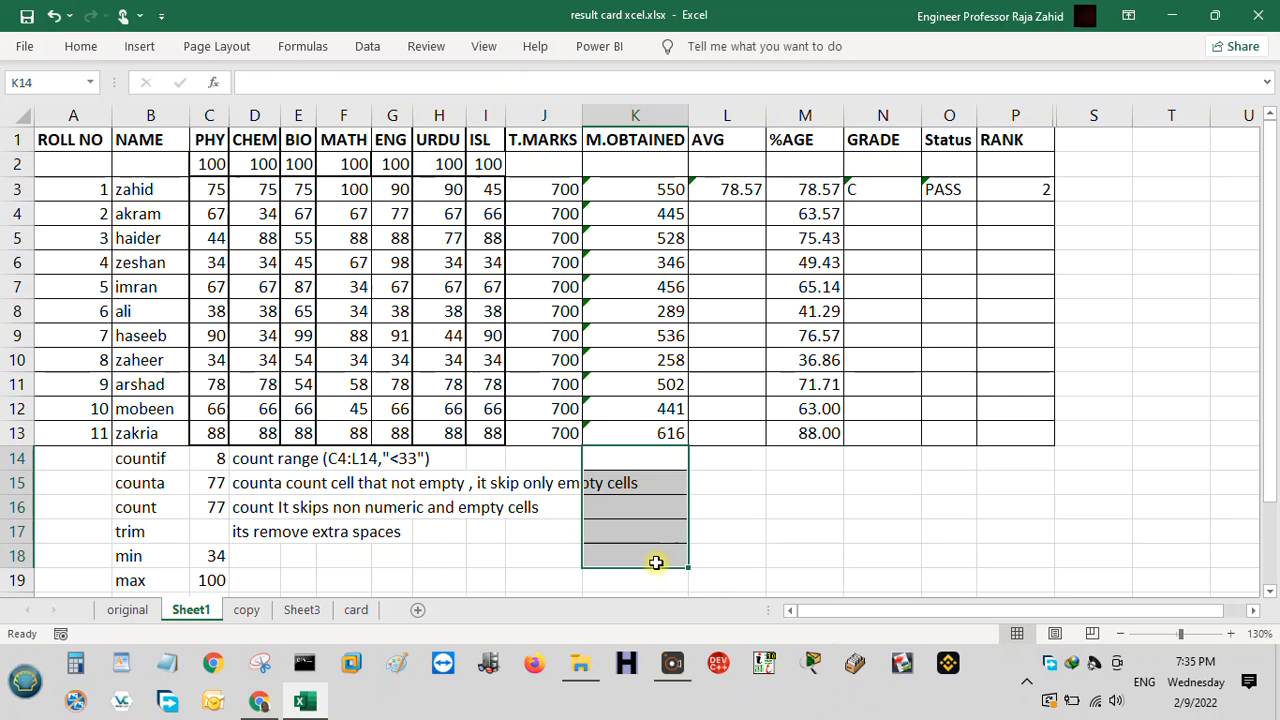
click(829, 505)
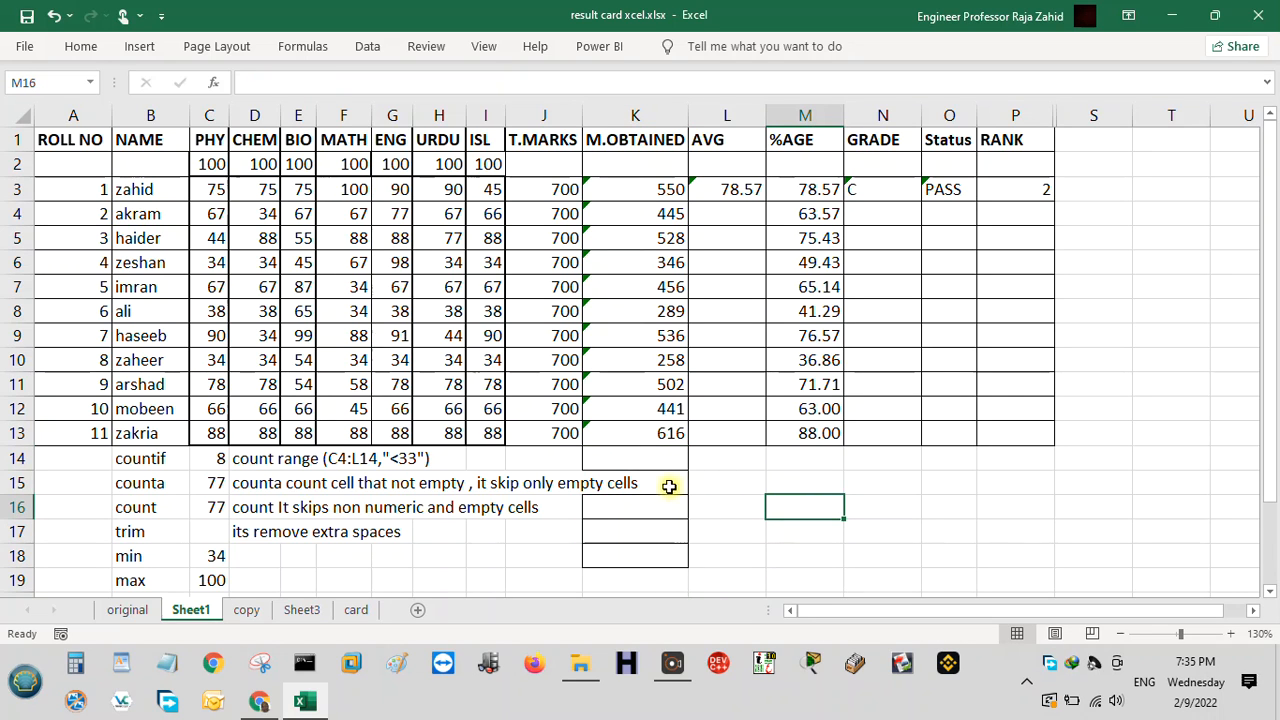
Remove all borders from the emptied cells K14:K18 below the M.OBTAINED column
drag(657, 463, 663, 557)
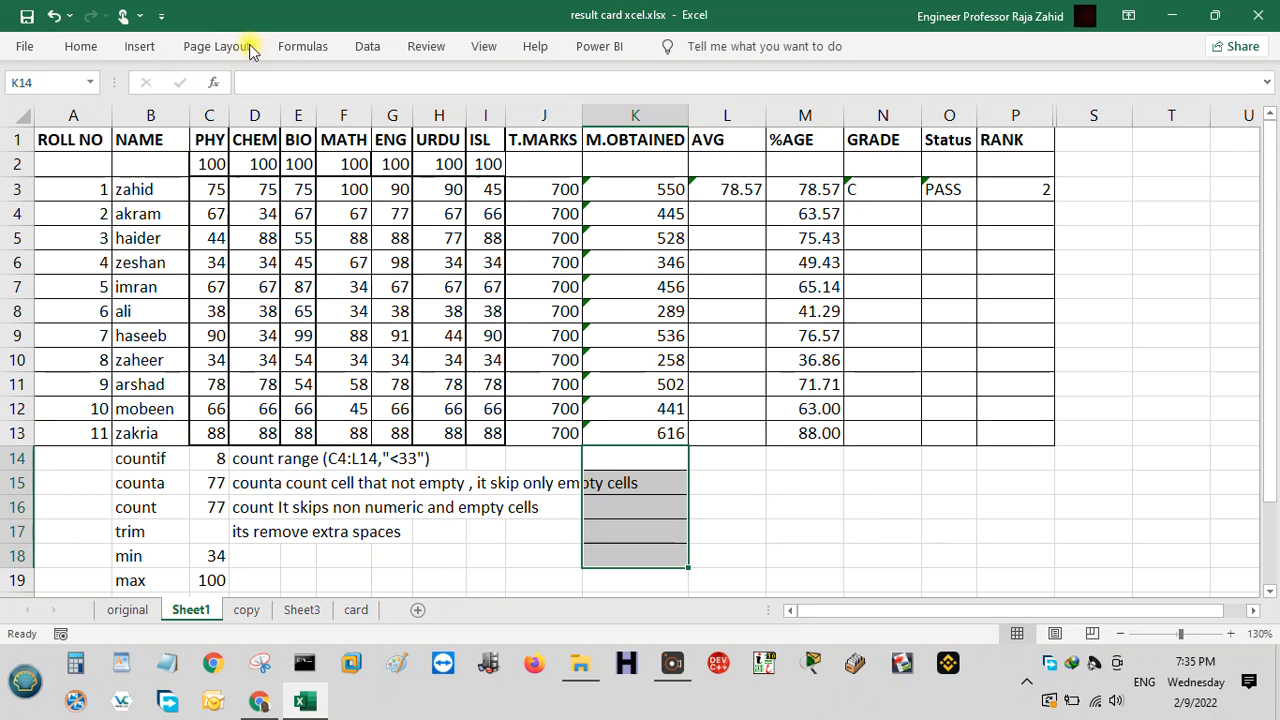
click(80, 47)
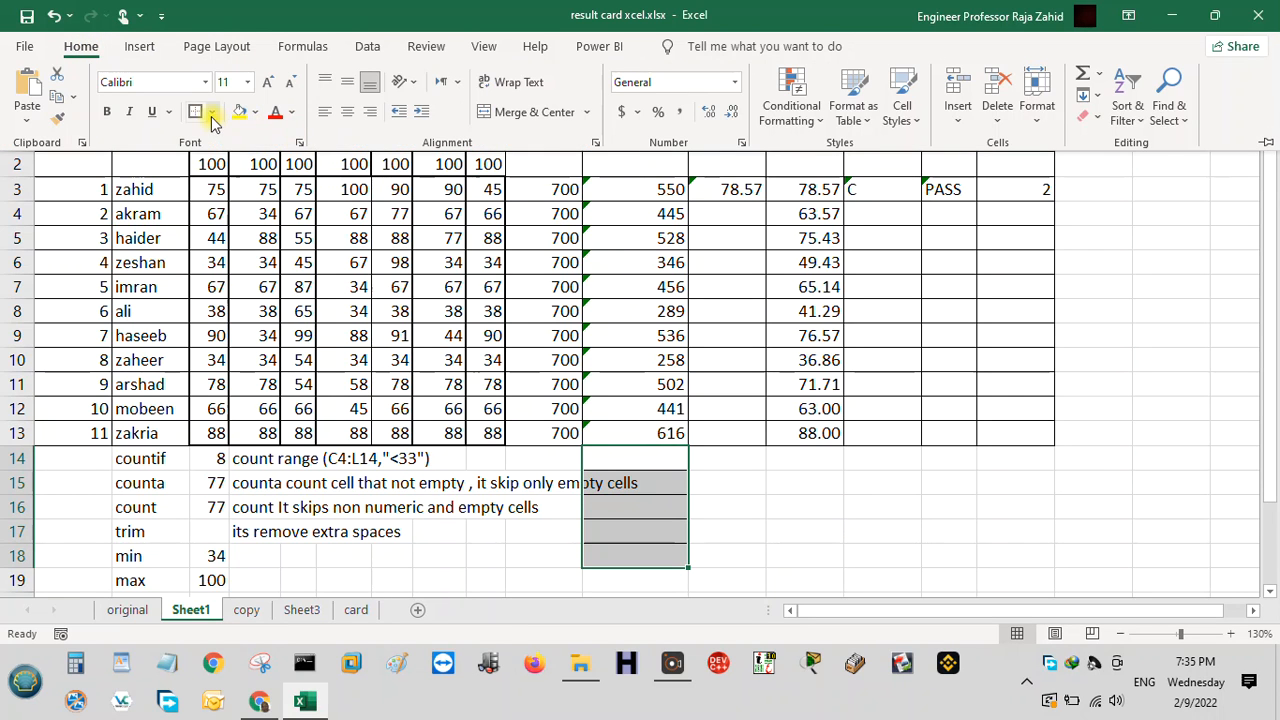
click(212, 111)
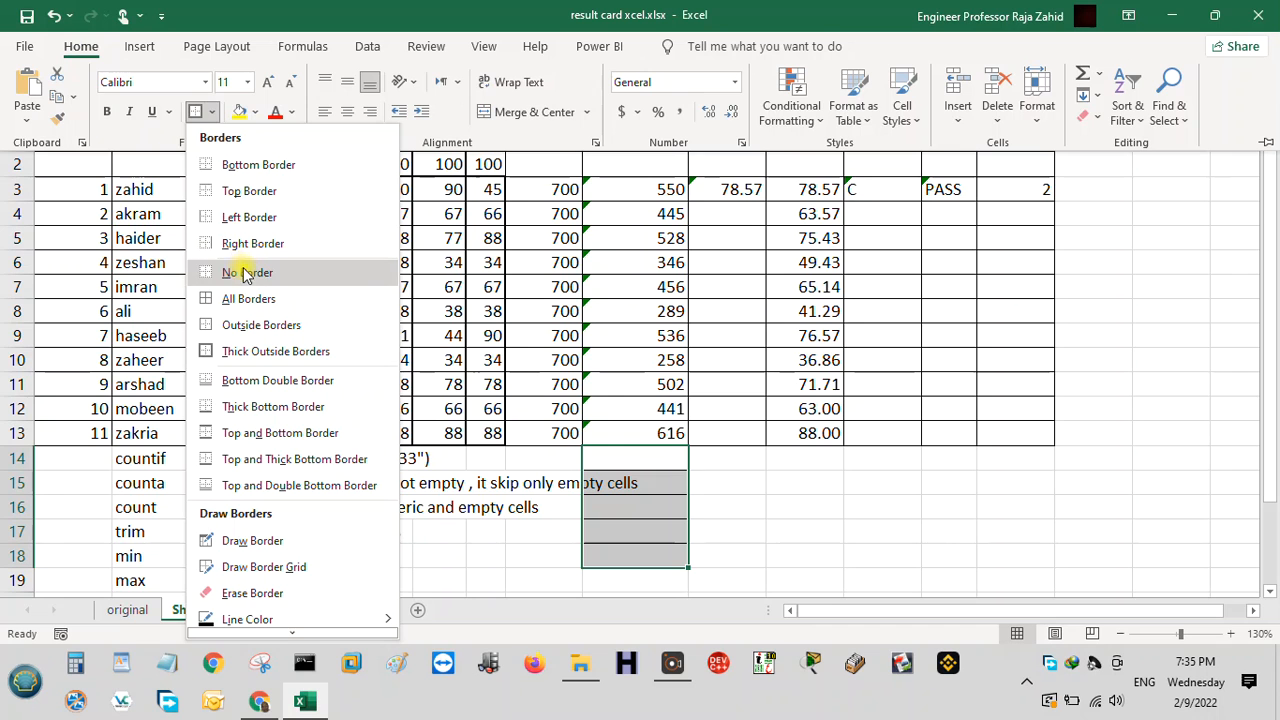
click(240, 272)
click(668, 537)
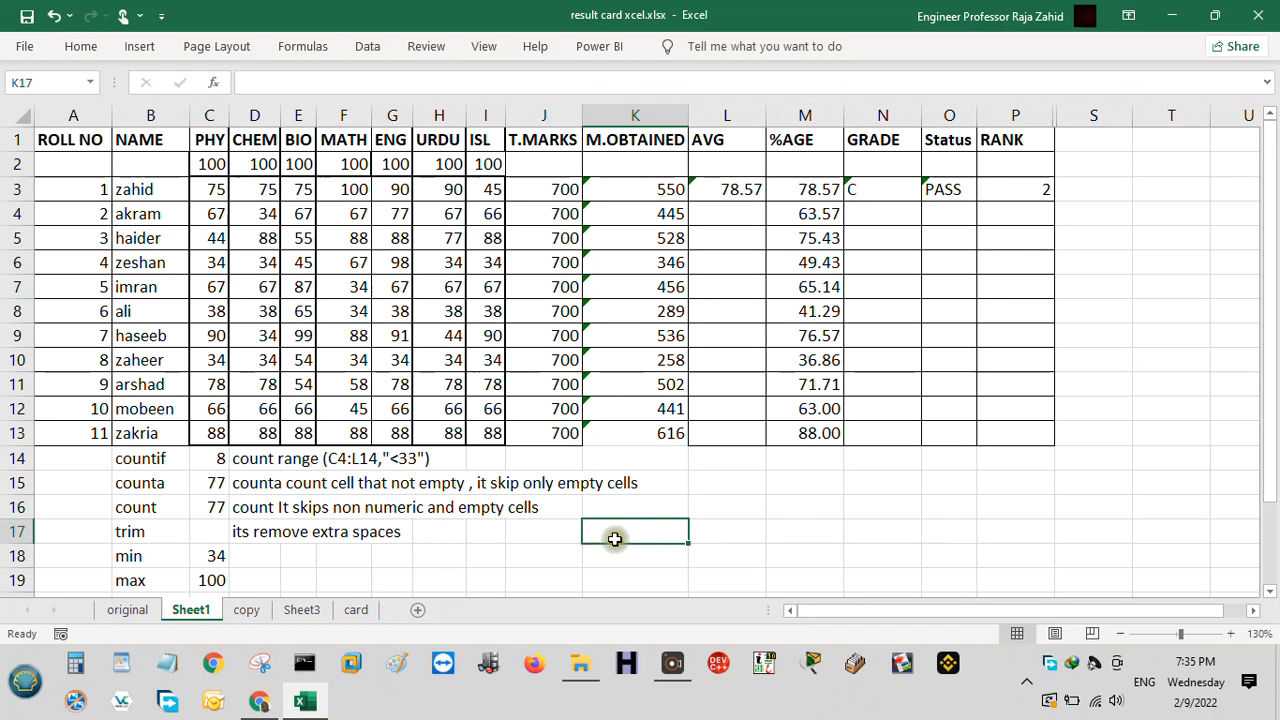
Apply All Borders to K13, the last student's M.OBTAINED cell
click(634, 437)
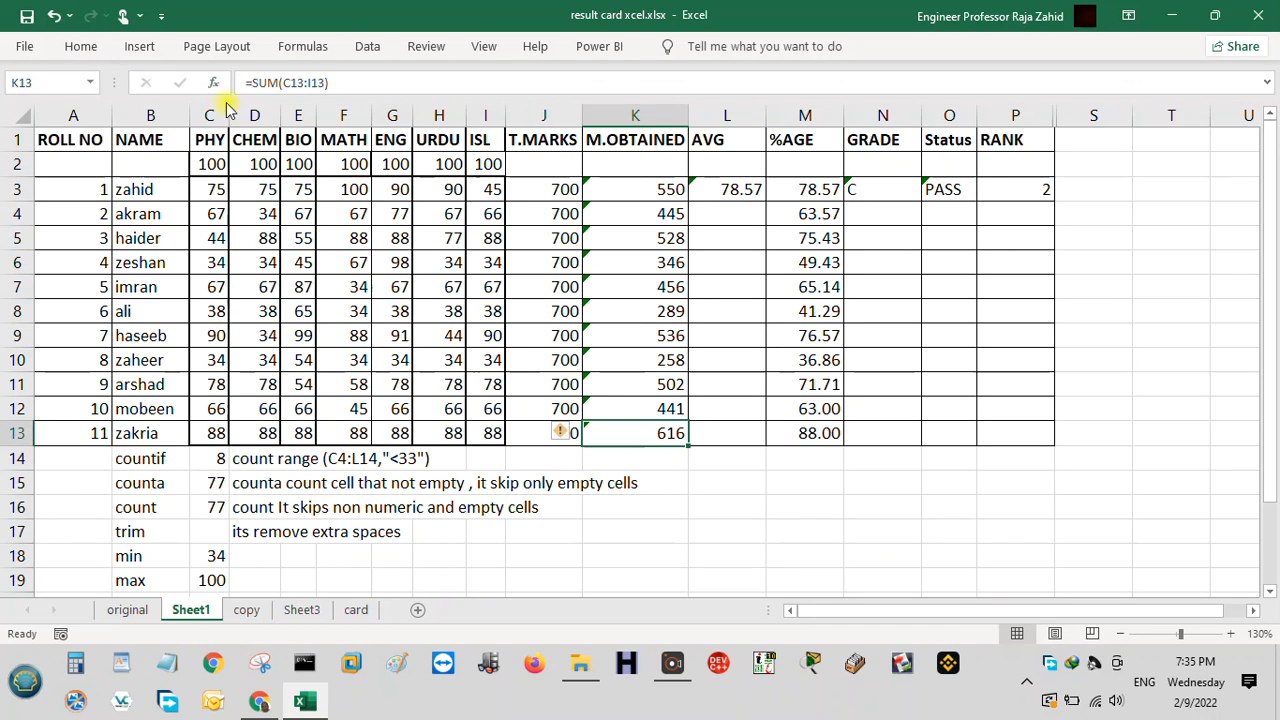
click(93, 52)
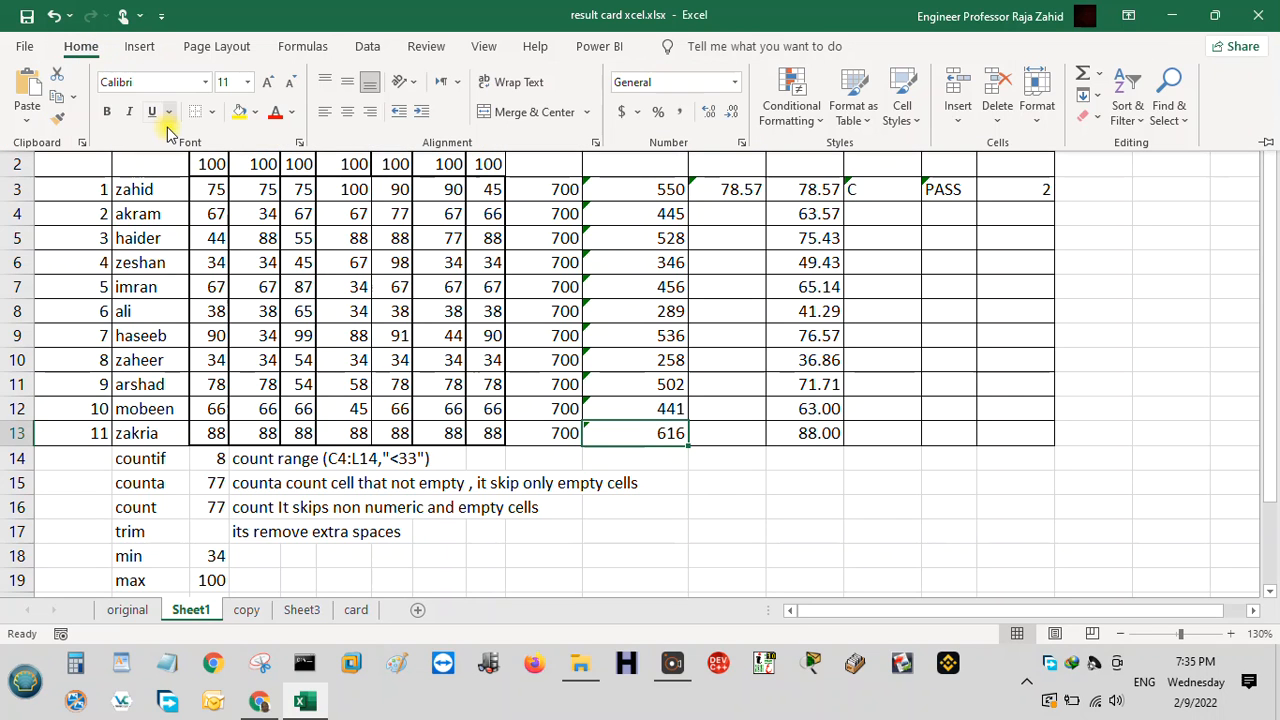
click(211, 111)
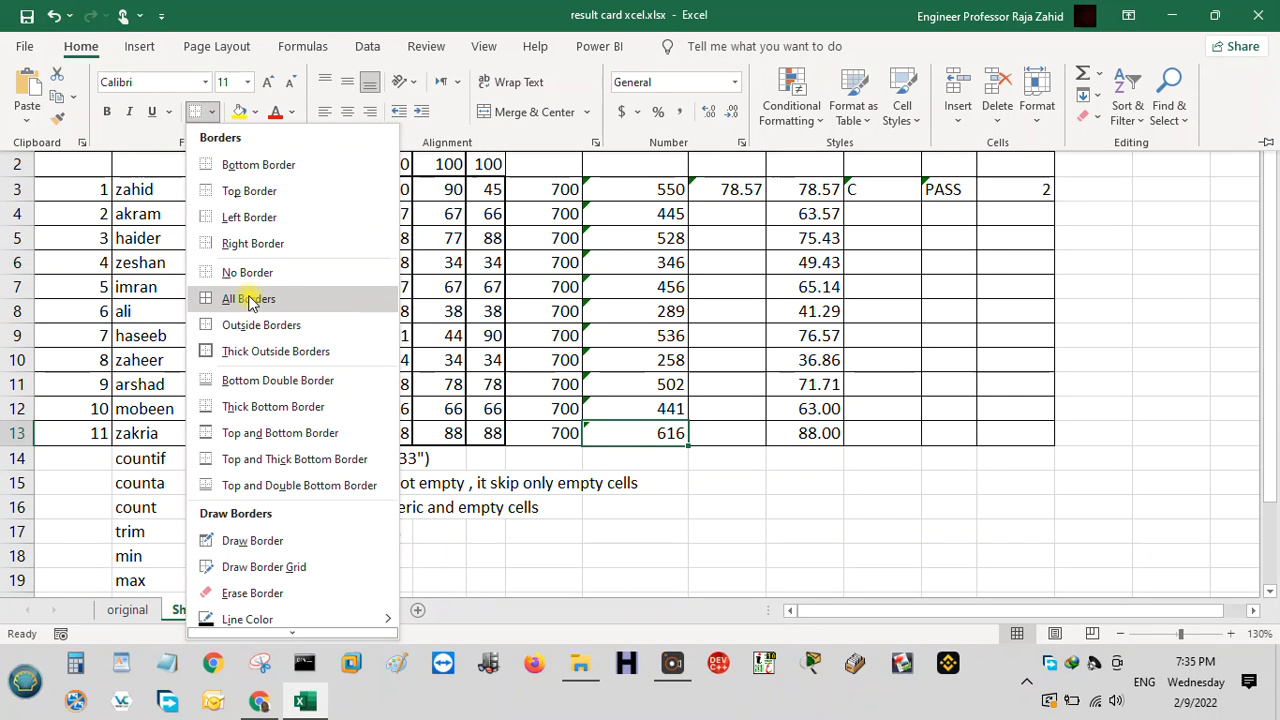
click(250, 302)
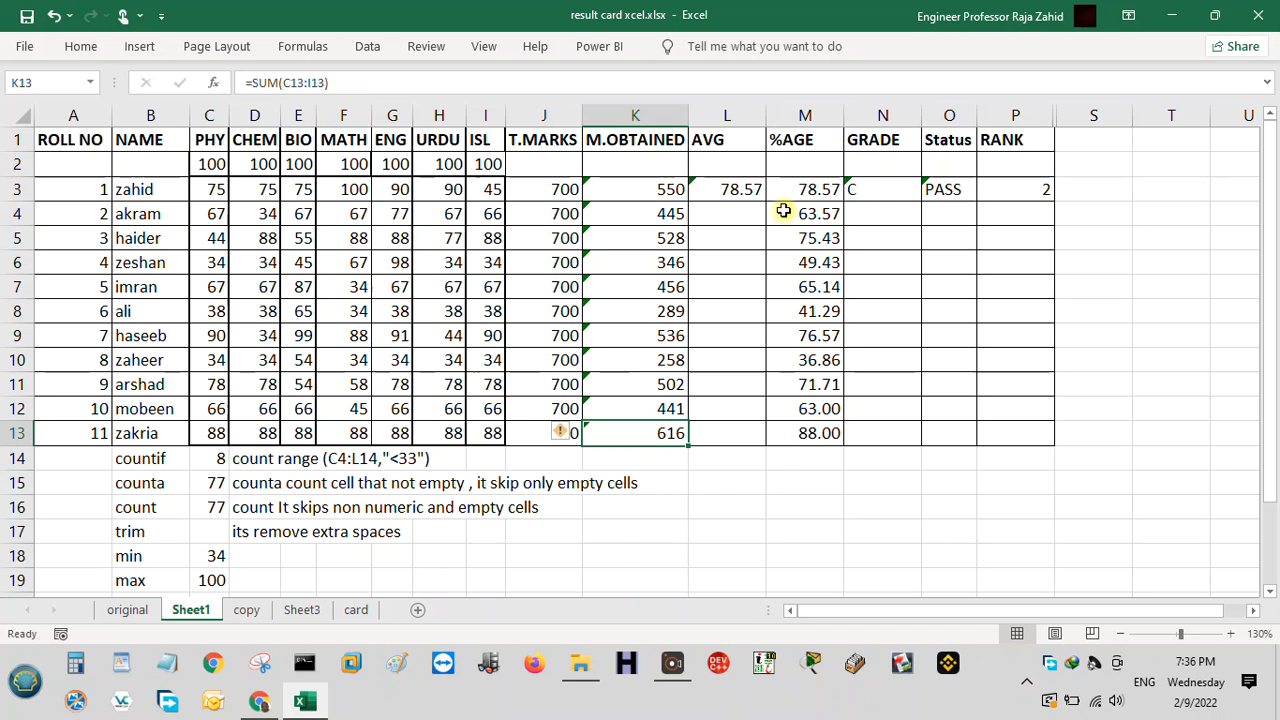
Try replacing the AVERAGE formula in L3 of the AVG column with =K3/7, and undo the replacement
click(737, 190)
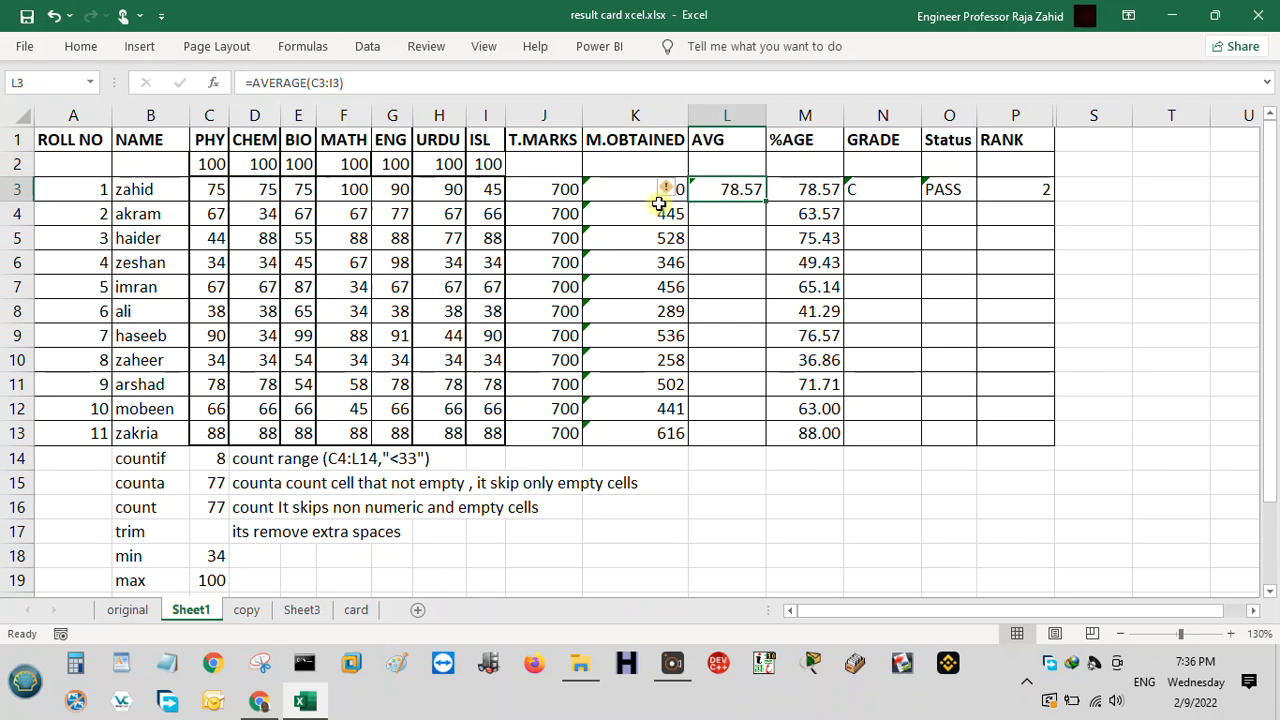
click(733, 333)
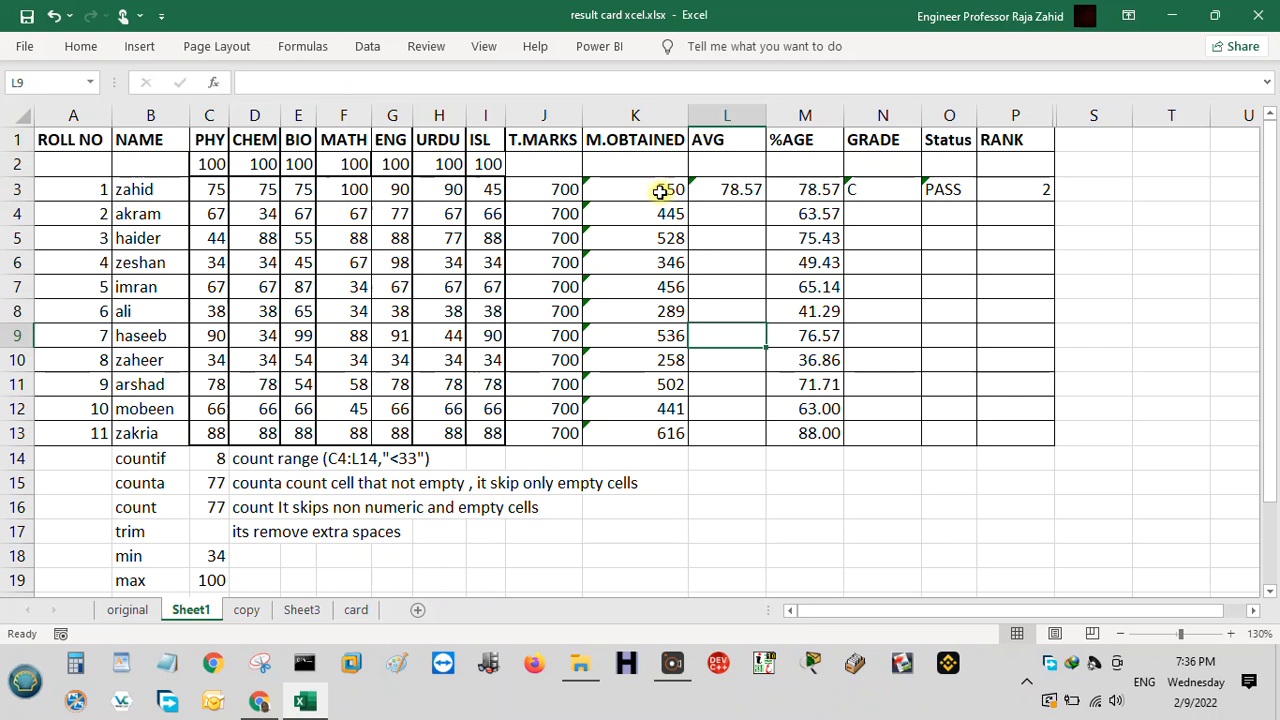
click(737, 191)
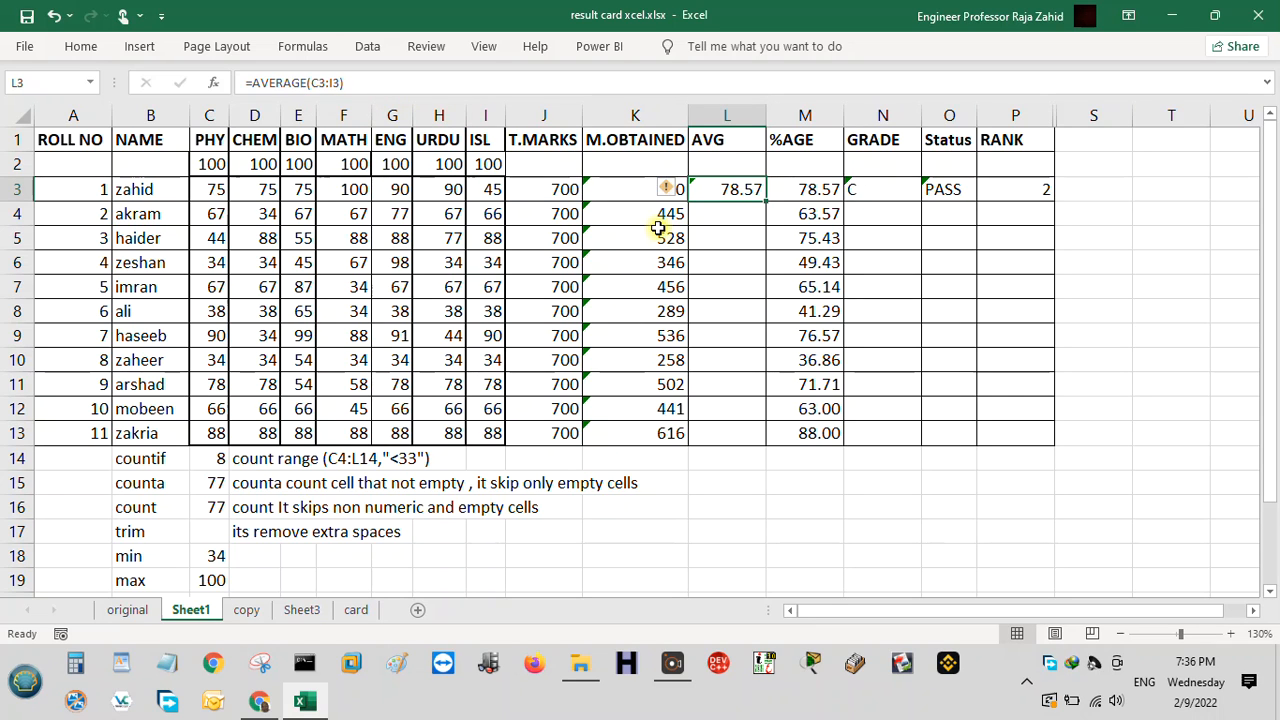
click(369, 82)
key(BackSpace)
key(BackSpace)
key(BackSpace)
key(BackSpace)
key(BackSpace)
key(BackSpace)
key(BackSpace)
key(BackSpace)
key(BackSpace)
key(BackSpace)
key(BackSpace)
key(BackSpace)
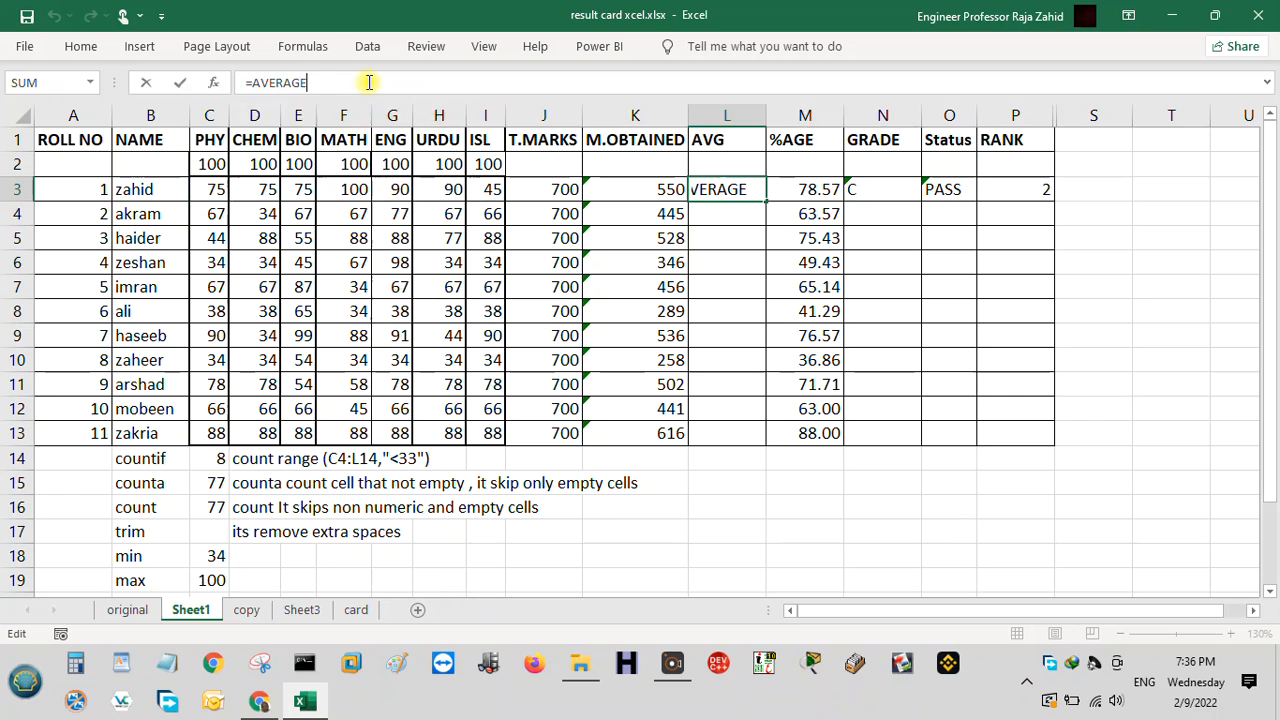
key(BackSpace)
key(BackSpace)
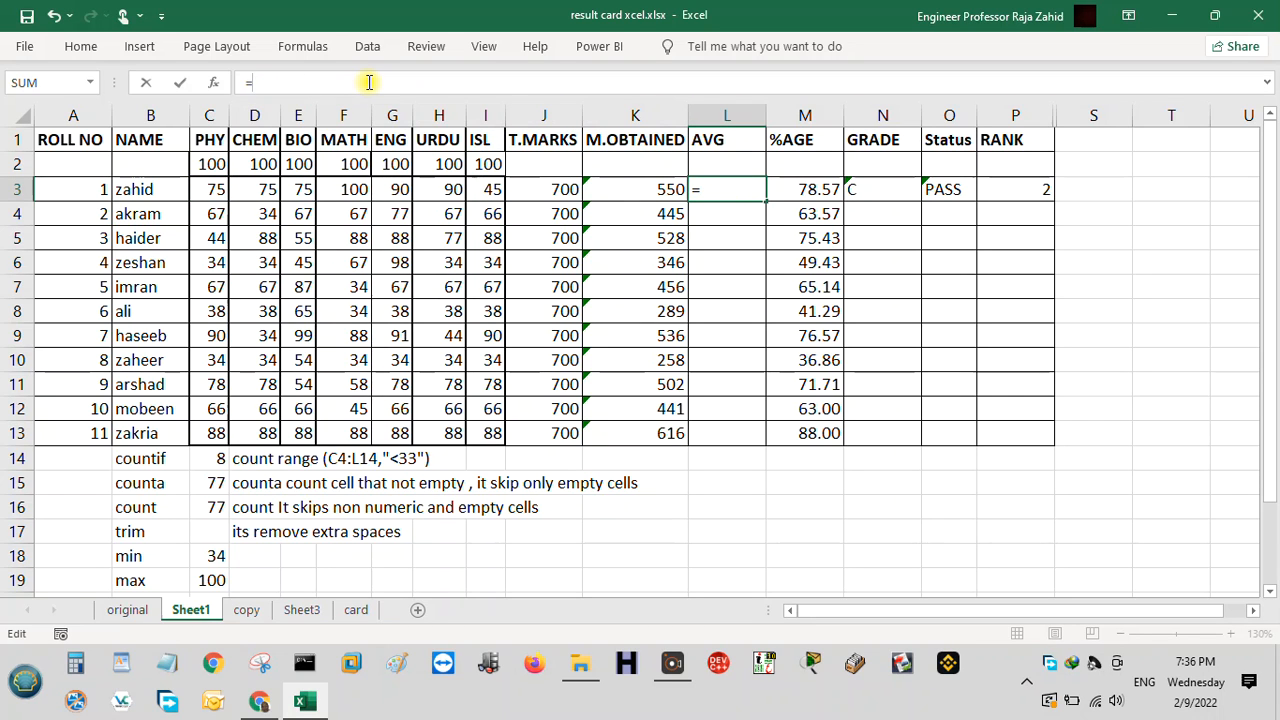
text(k3/7)
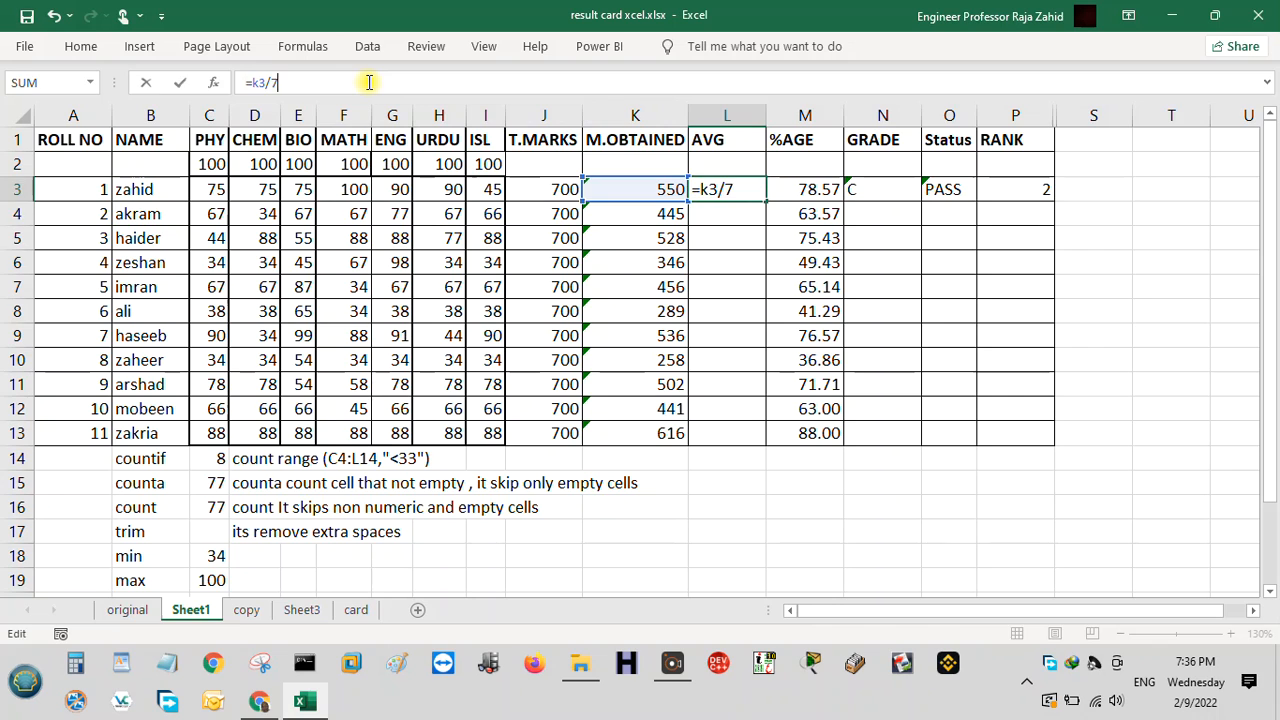
key(Return)
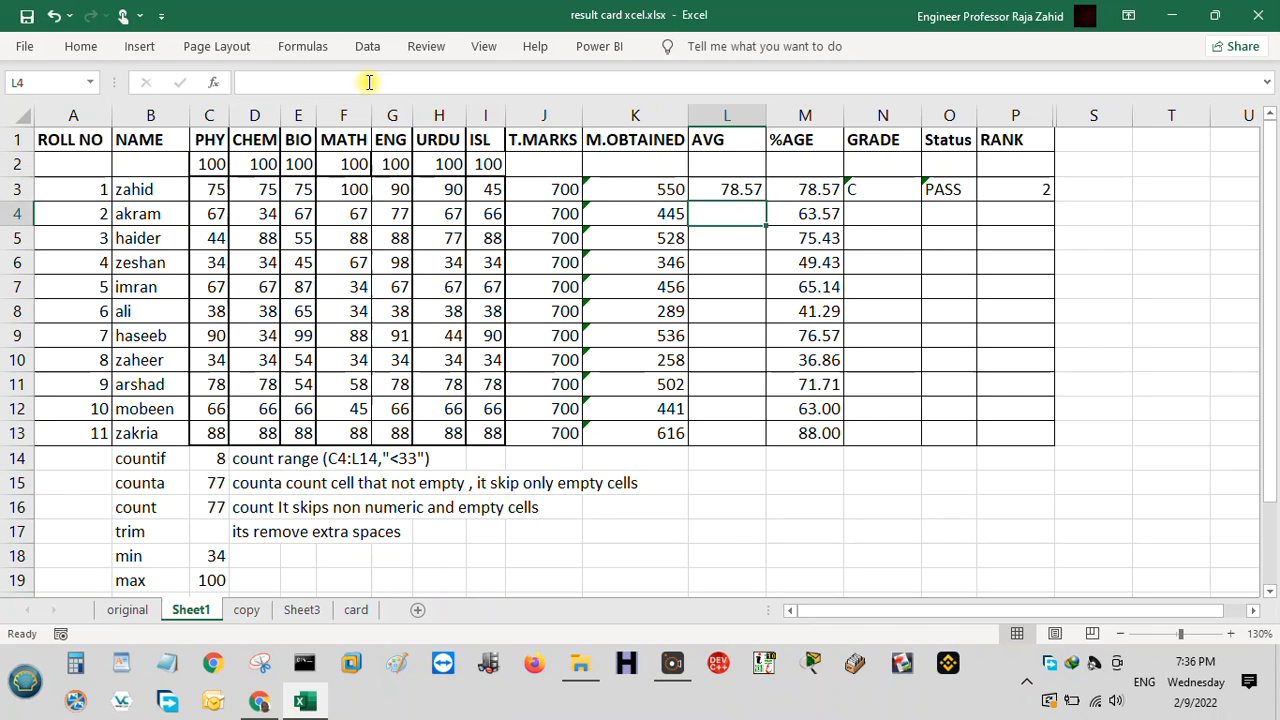
key(Up)
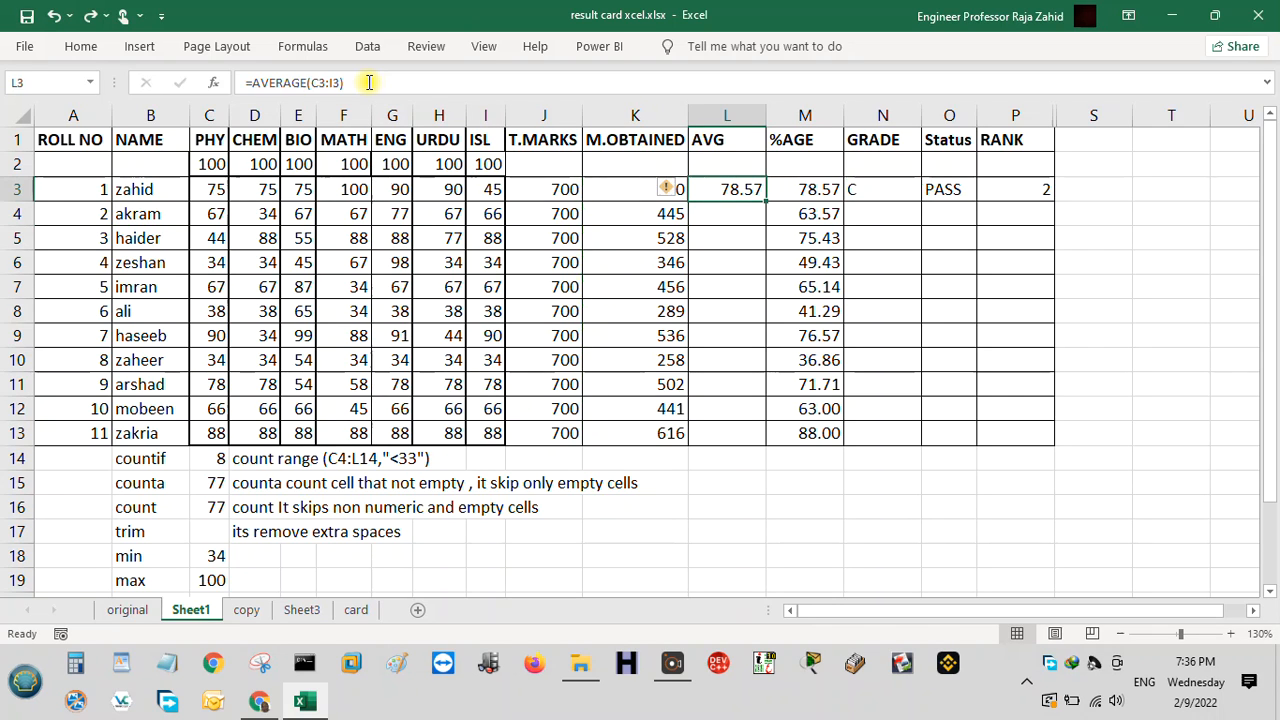
Replace the AVERAGE formula in L3 with =K3/7 to divide the obtained marks by seven subjects
click(750, 405)
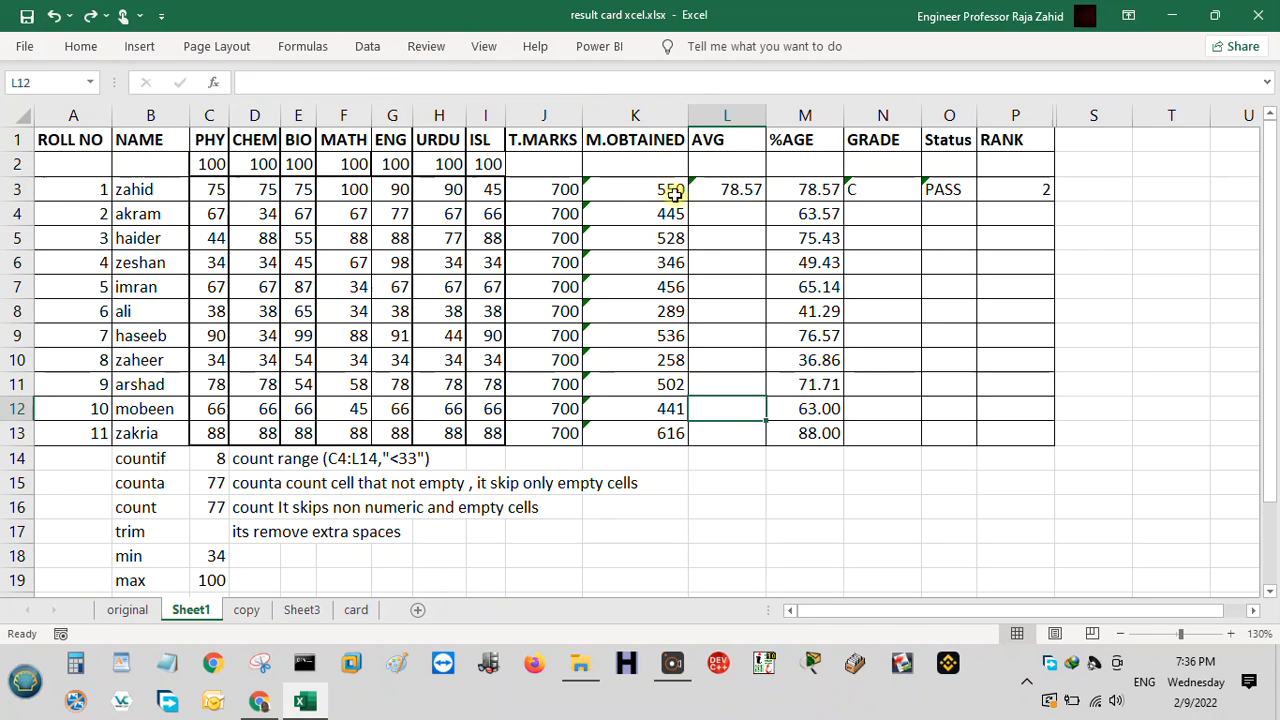
click(748, 190)
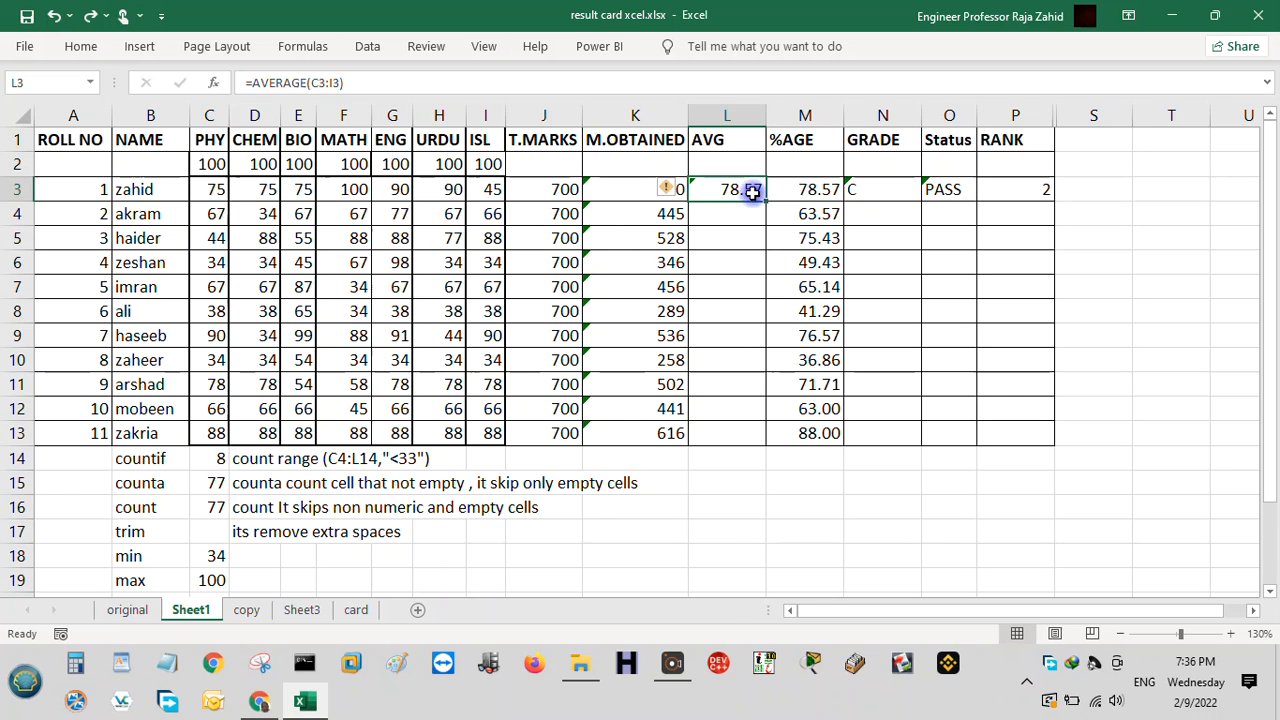
click(356, 84)
key(BackSpace)
key(BackSpace)
key(BackSpace)
key(BackSpace)
key(BackSpace)
key(BackSpace)
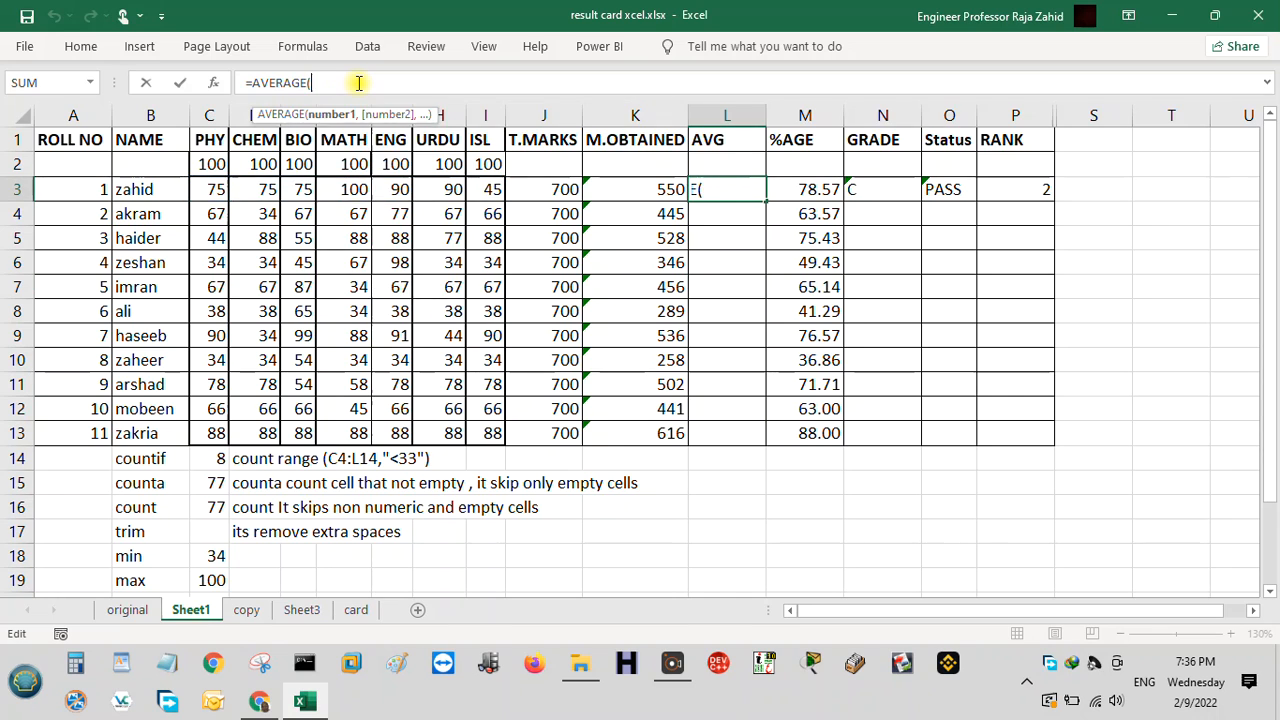
key(BackSpace)
key(BackSpace)
key(BackSpace)
key(BackSpace)
key(BackSpace)
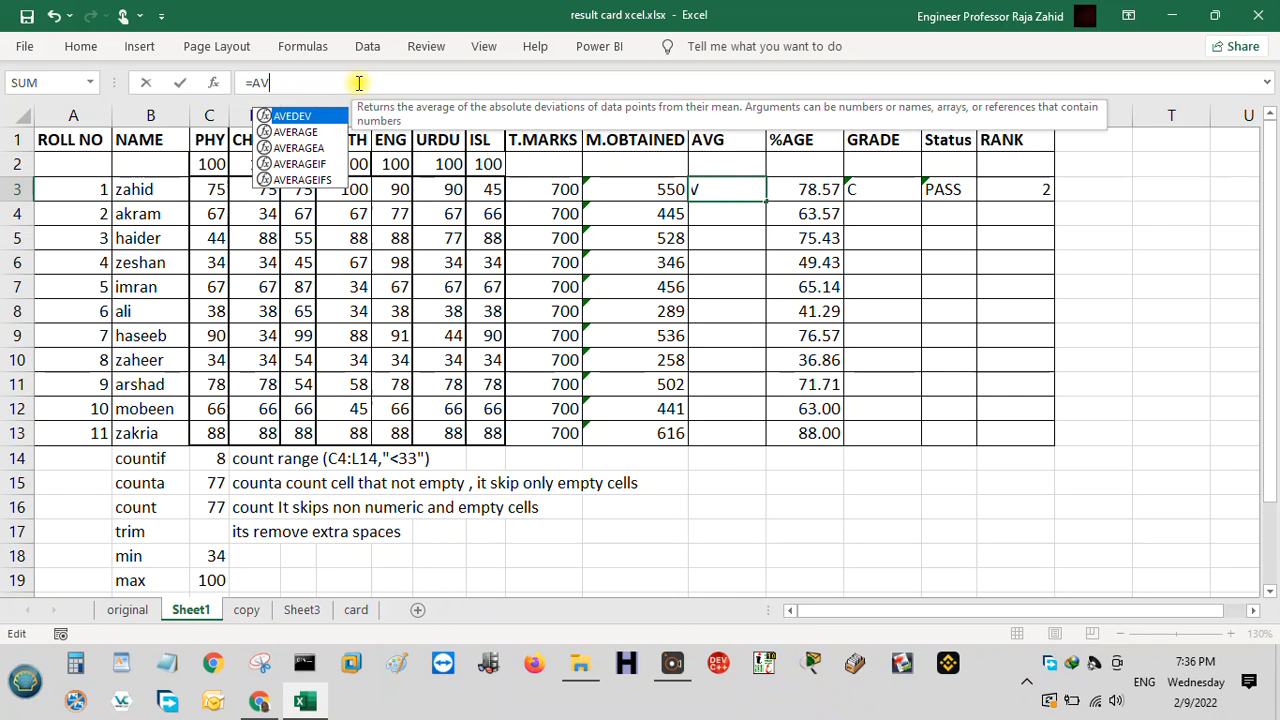
text(k)
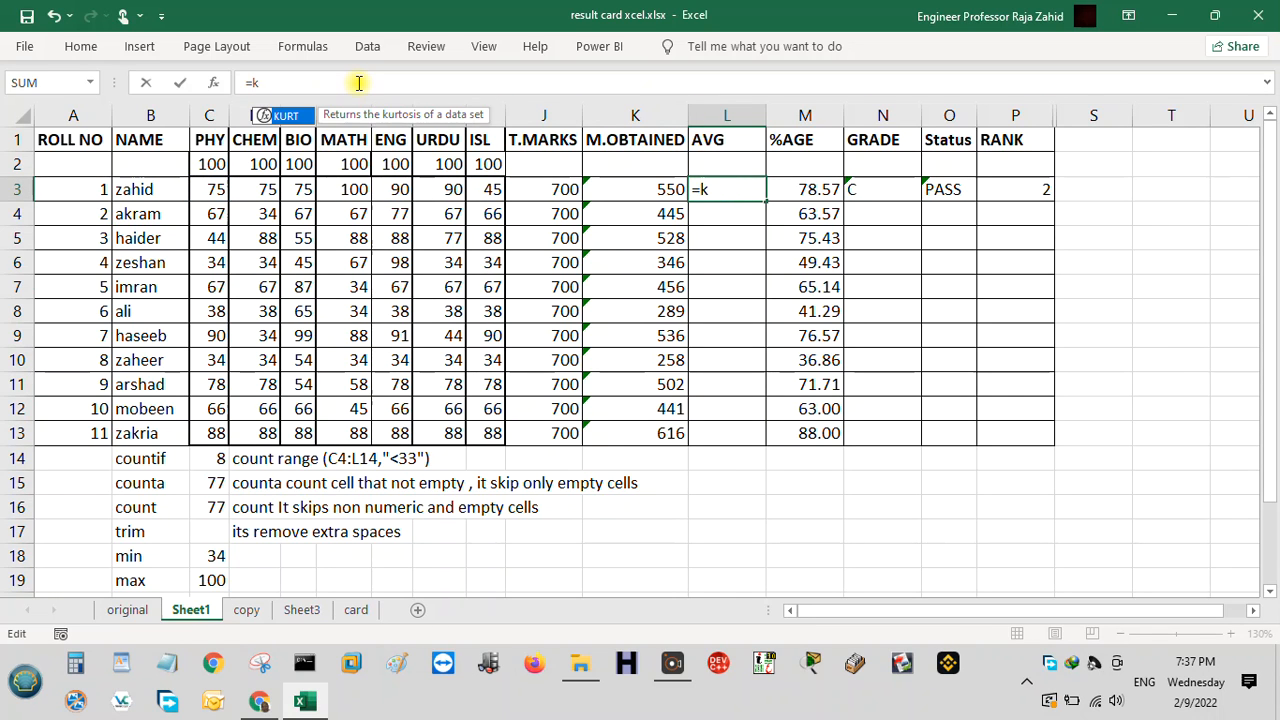
text(3/7)
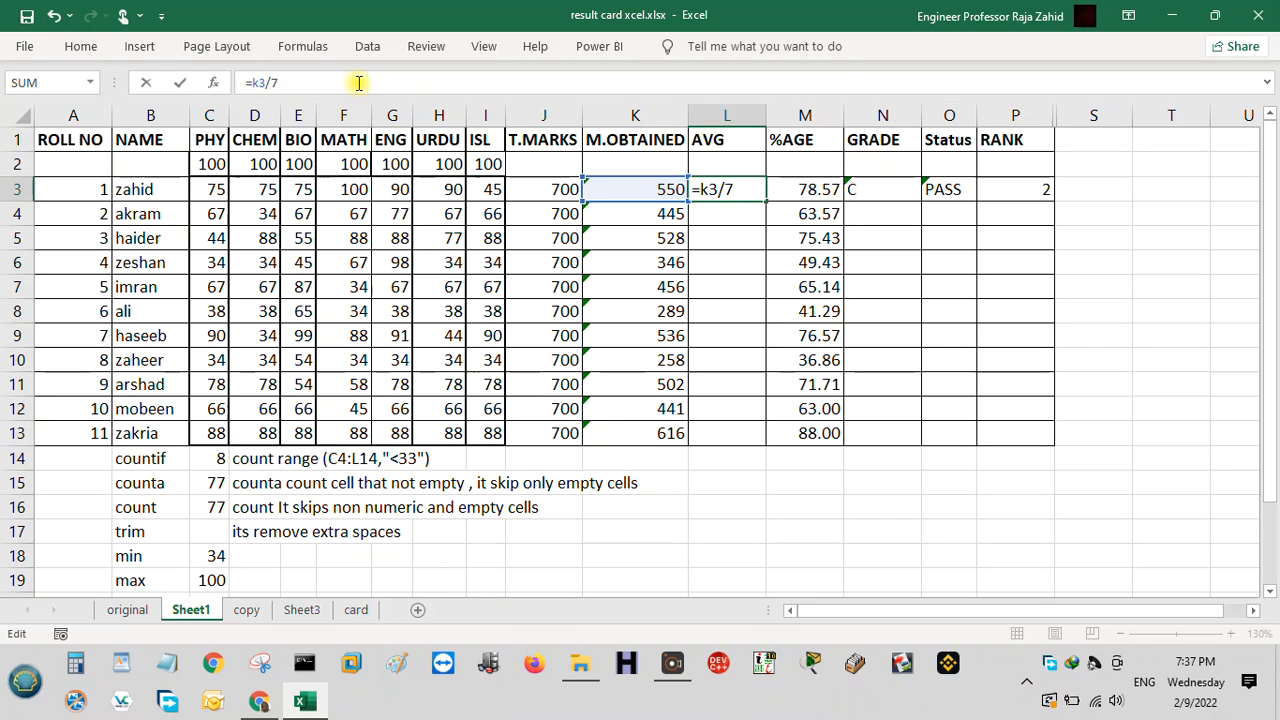
key(Return)
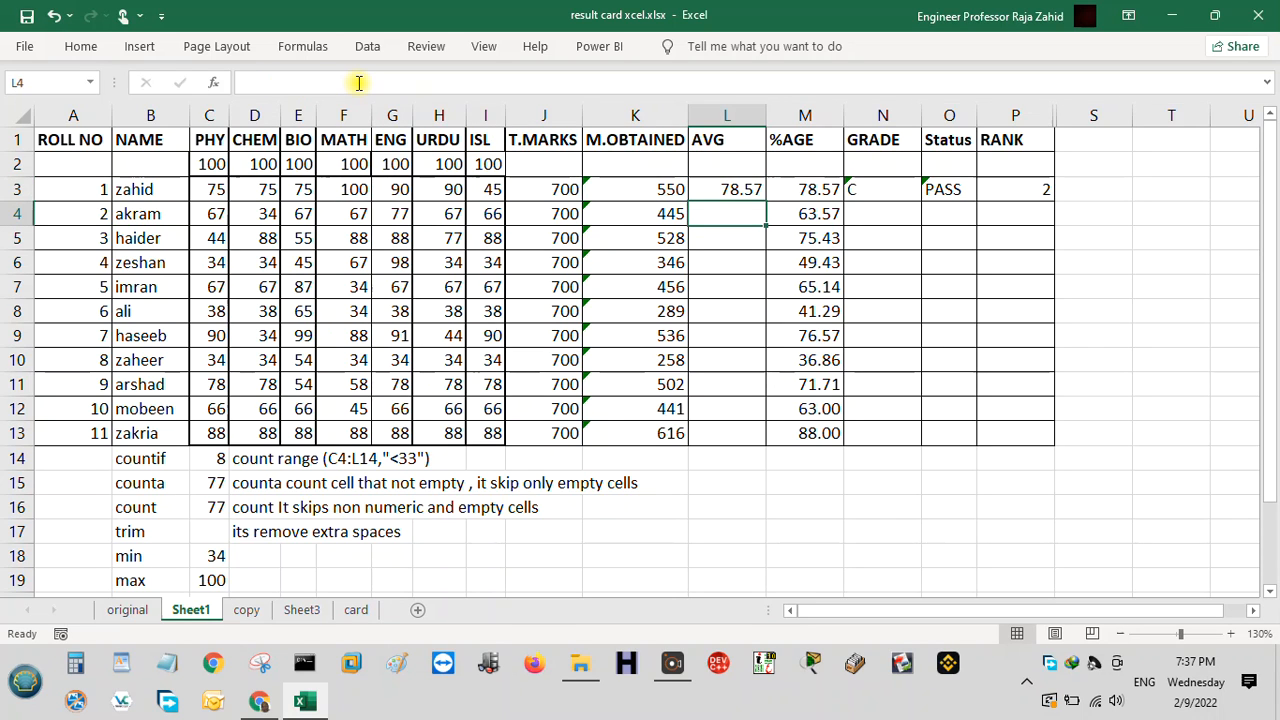
Fill the average formula from L3 down the AVG column to L13
click(745, 192)
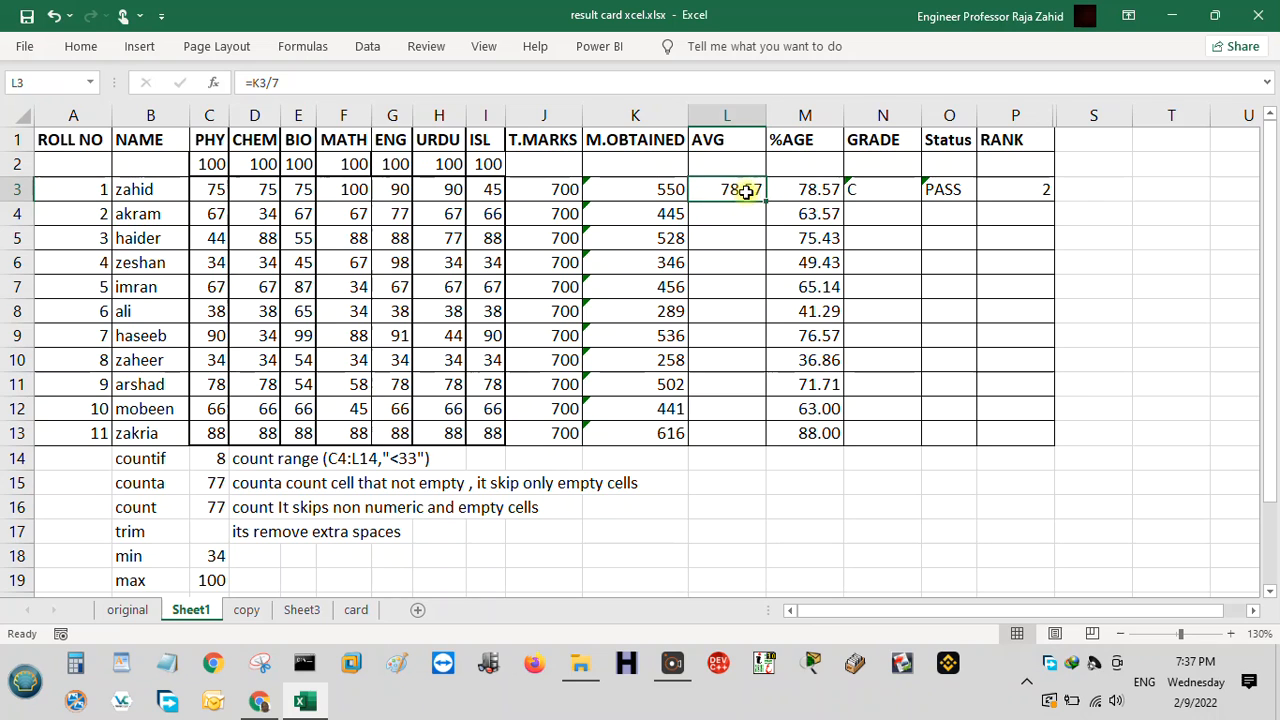
drag(767, 201, 752, 442)
click(838, 505)
Fill the percentage formula =K3/700*100 from M3 down the %AGE column to M13
click(813, 191)
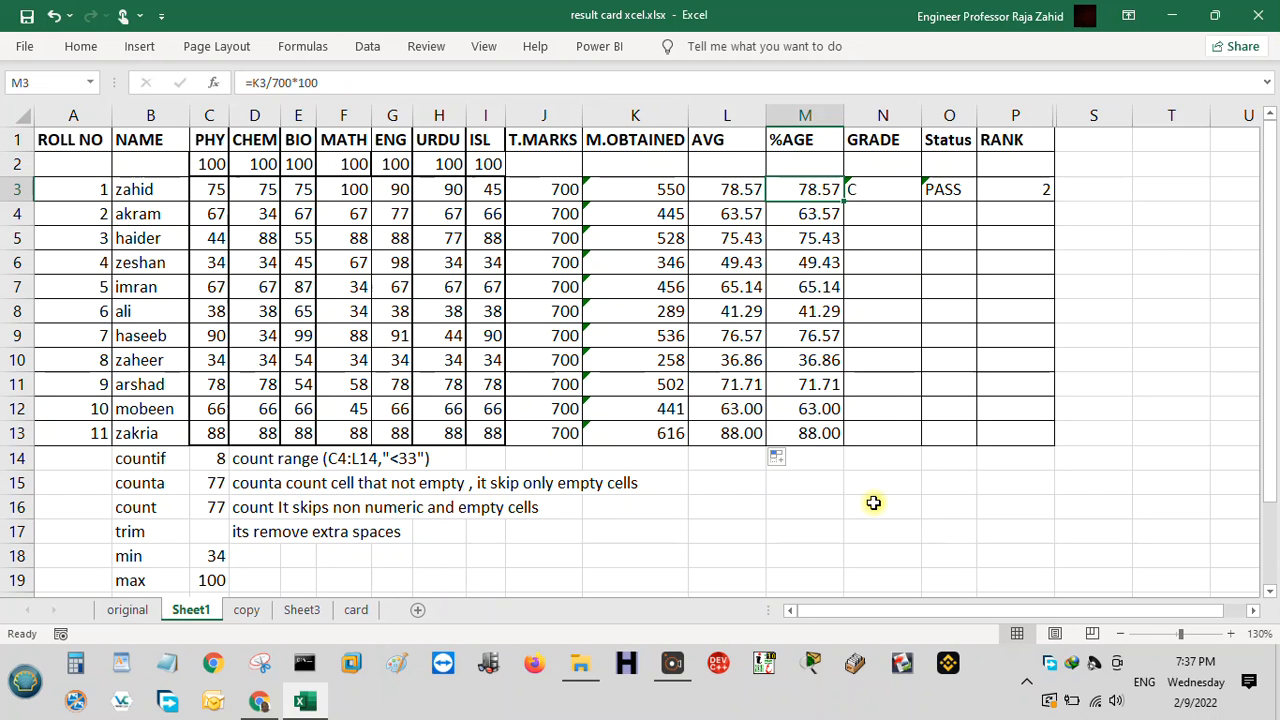
click(880, 260)
click(815, 190)
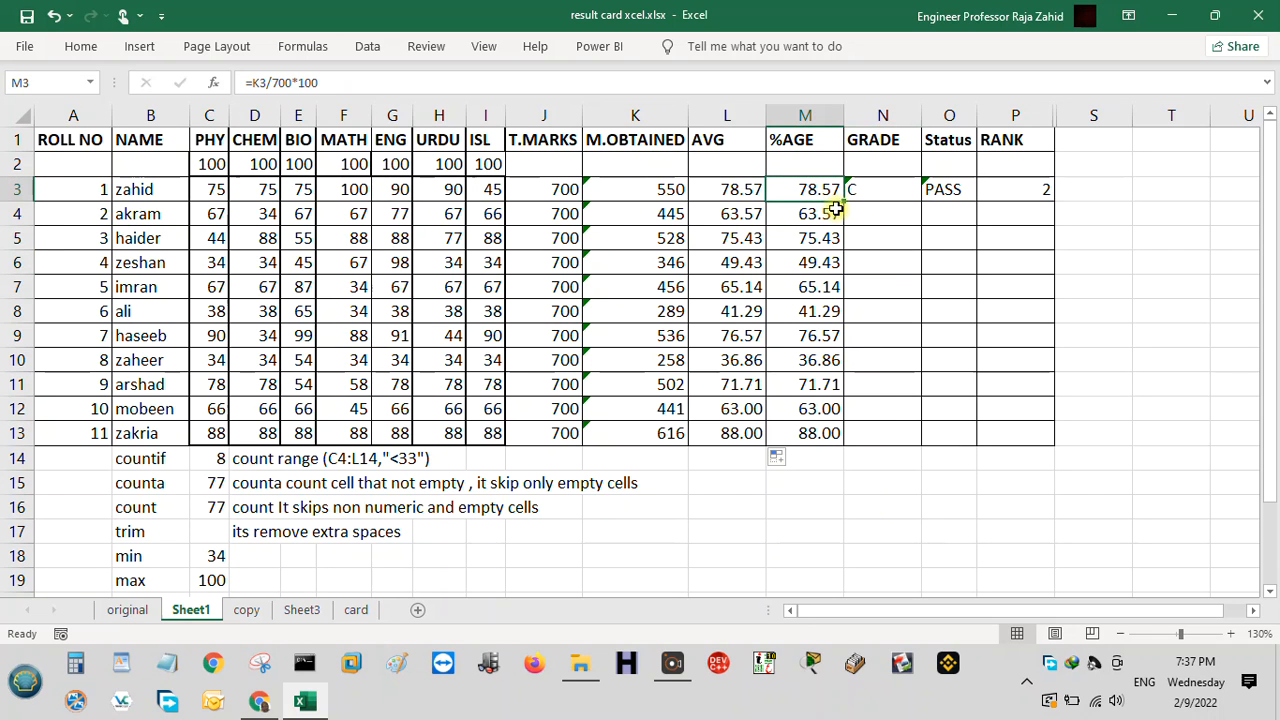
double_click(843, 205)
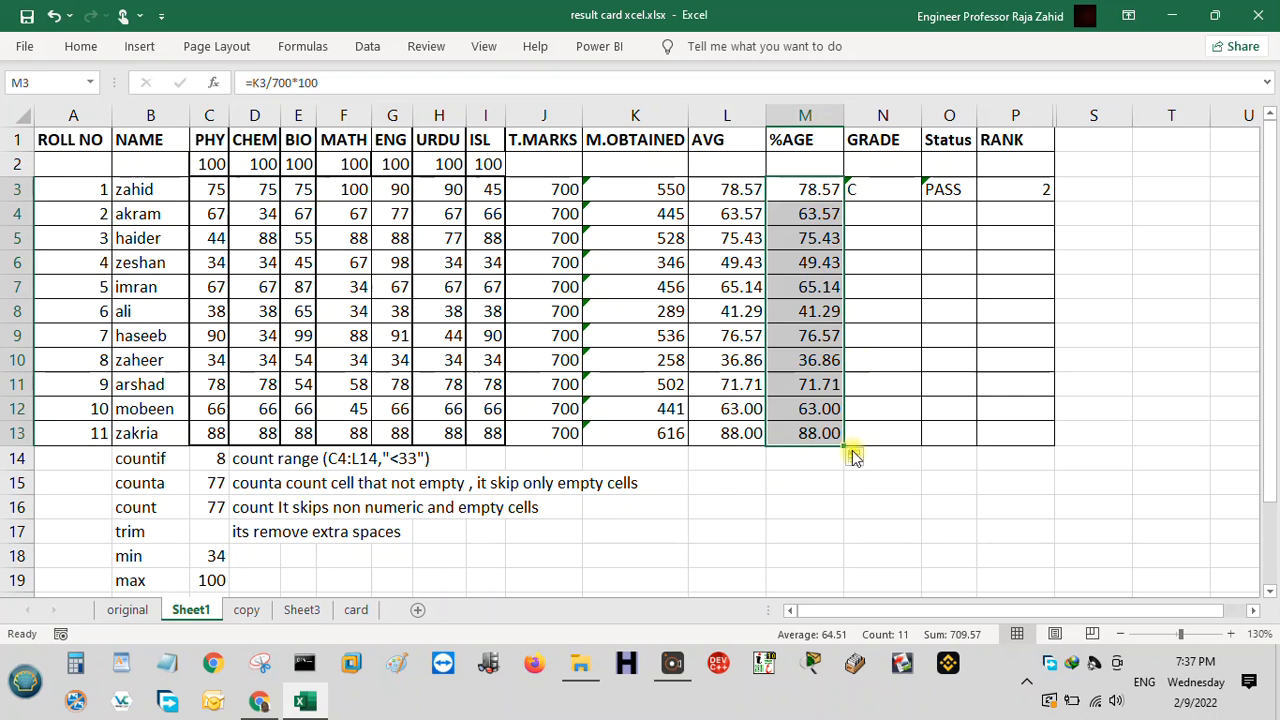
click(840, 485)
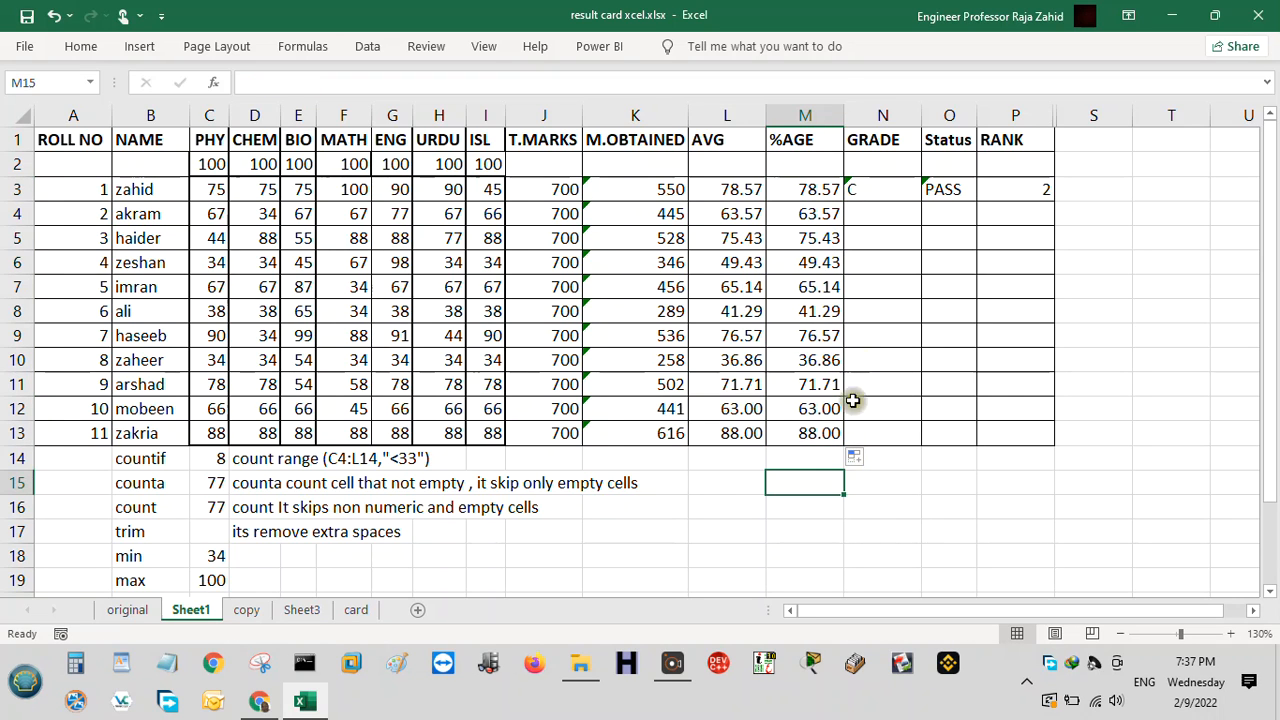
Review the nested IF formula in N3 against the marks in C3:I3 and fill it down the GRADE column to N13
click(889, 196)
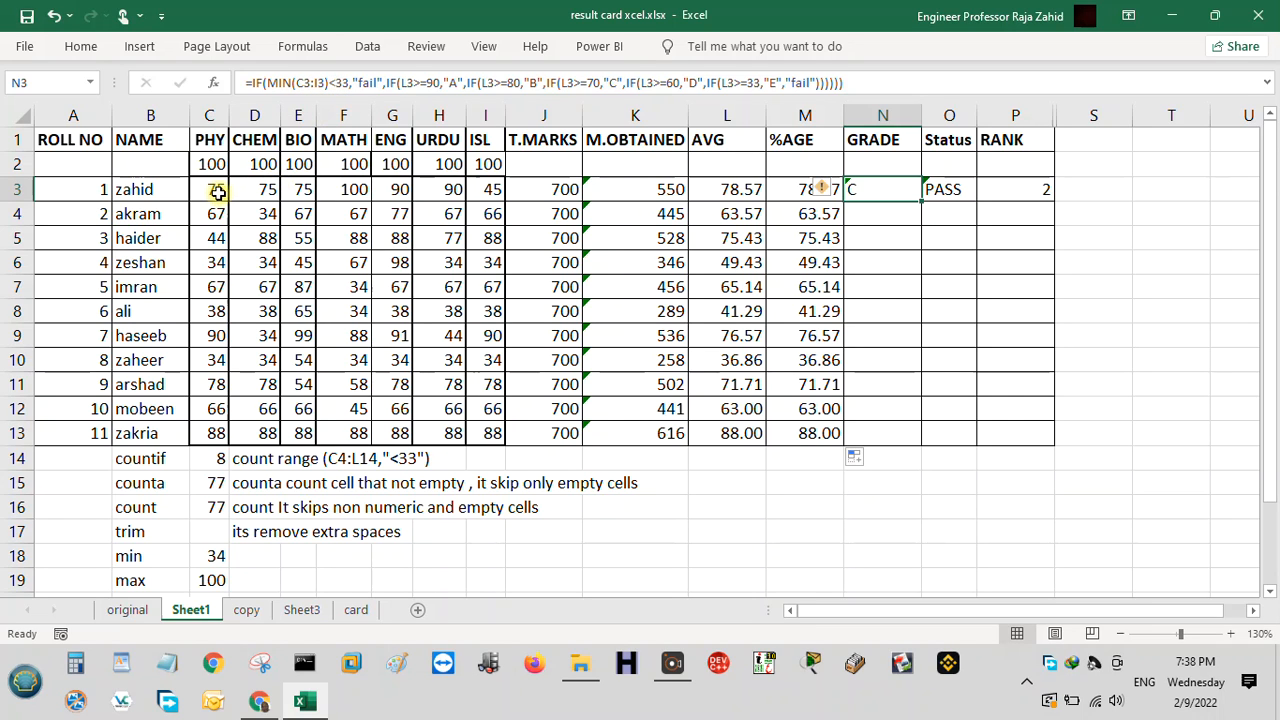
drag(218, 189, 470, 180)
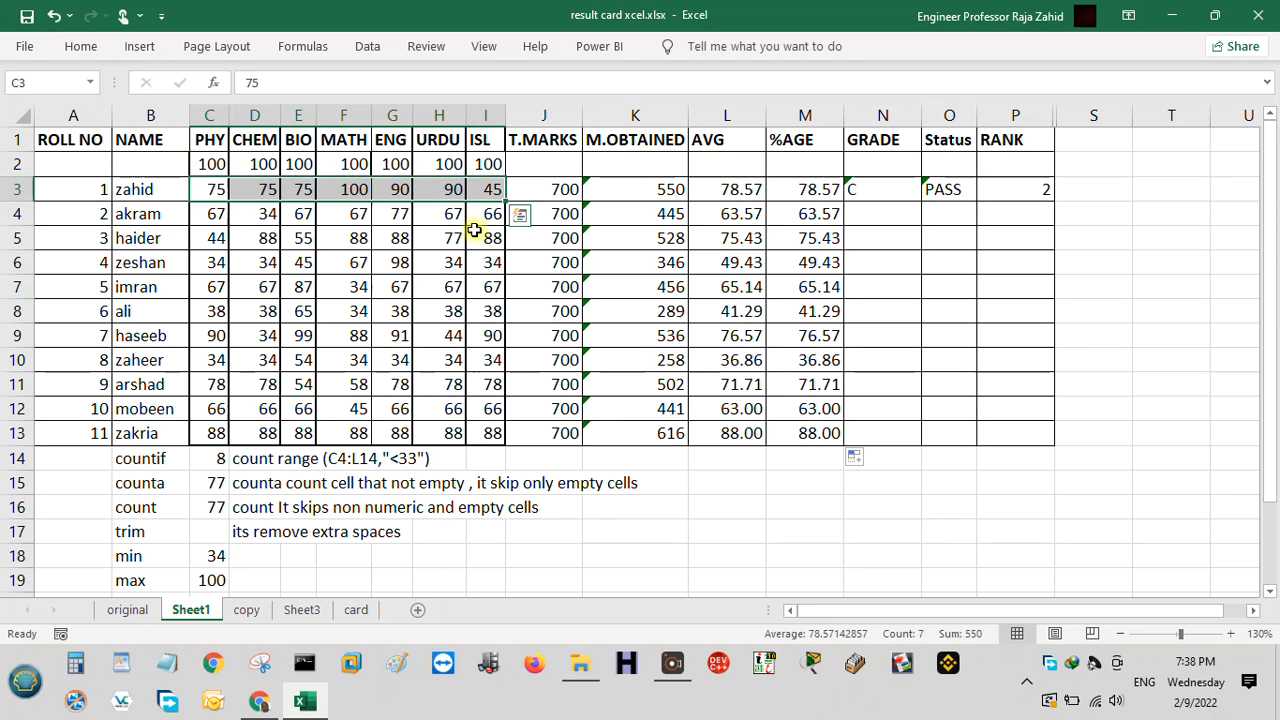
click(880, 194)
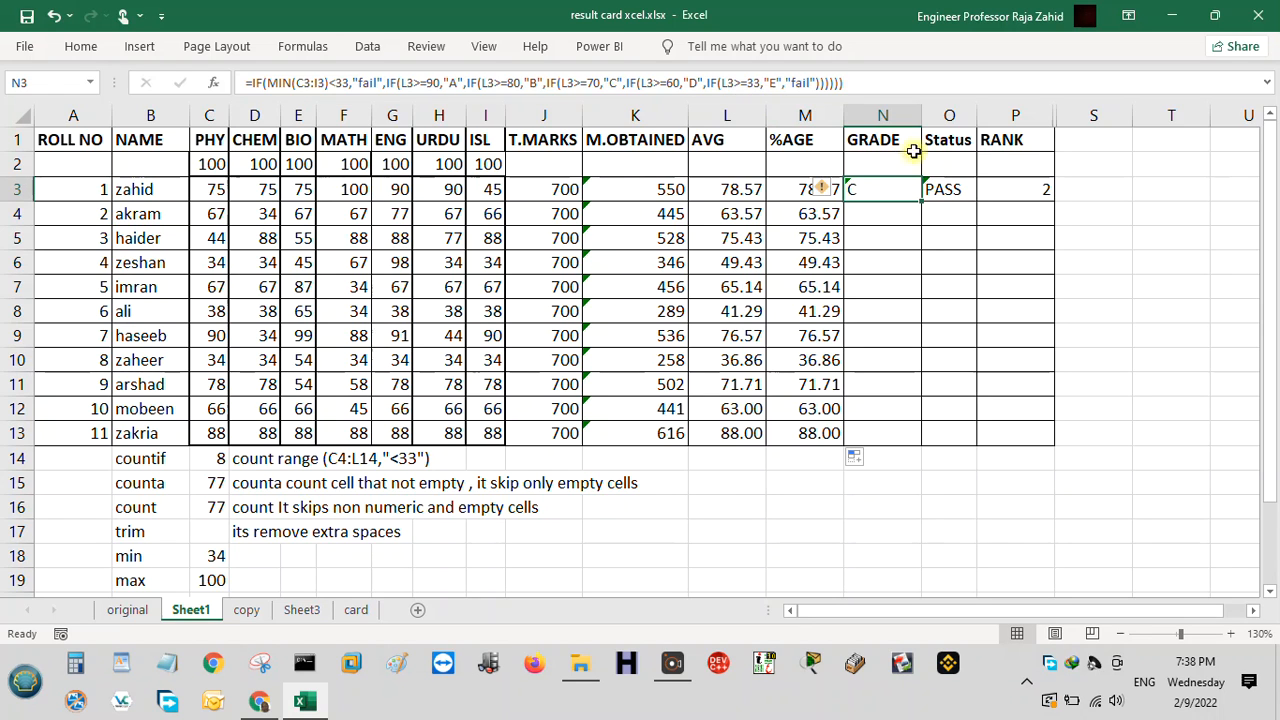
click(910, 258)
click(896, 194)
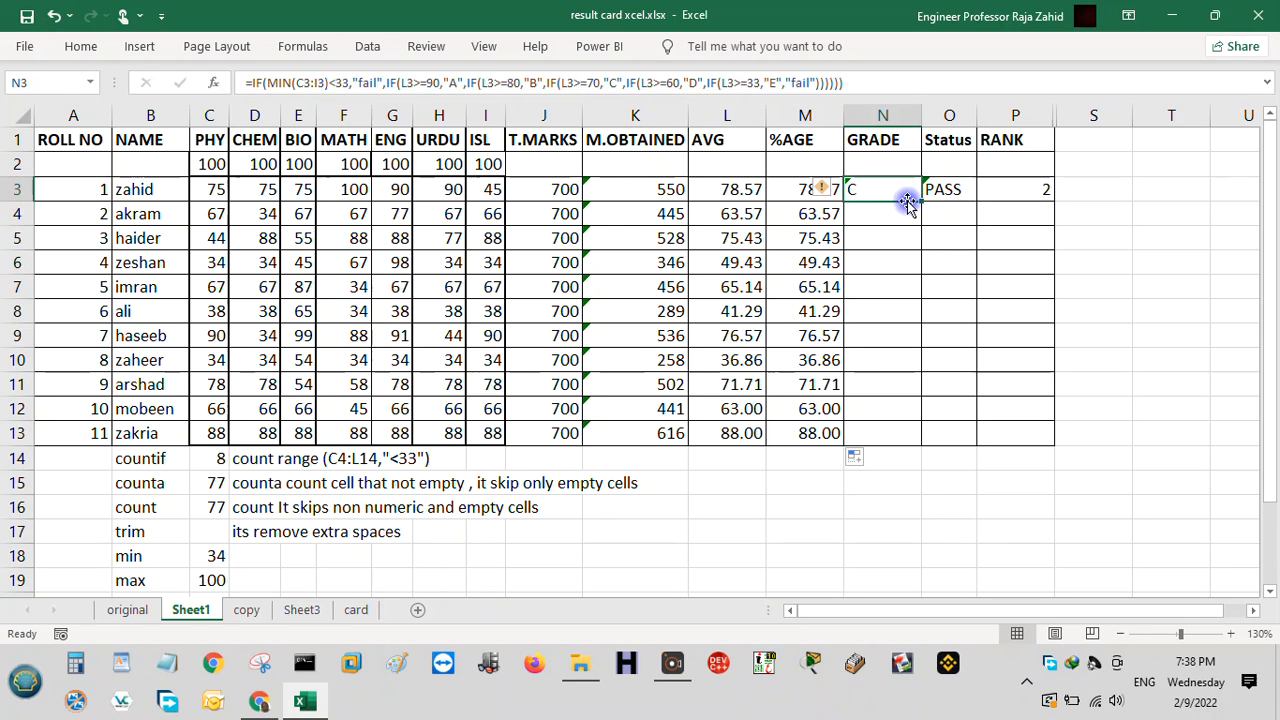
drag(921, 201, 914, 446)
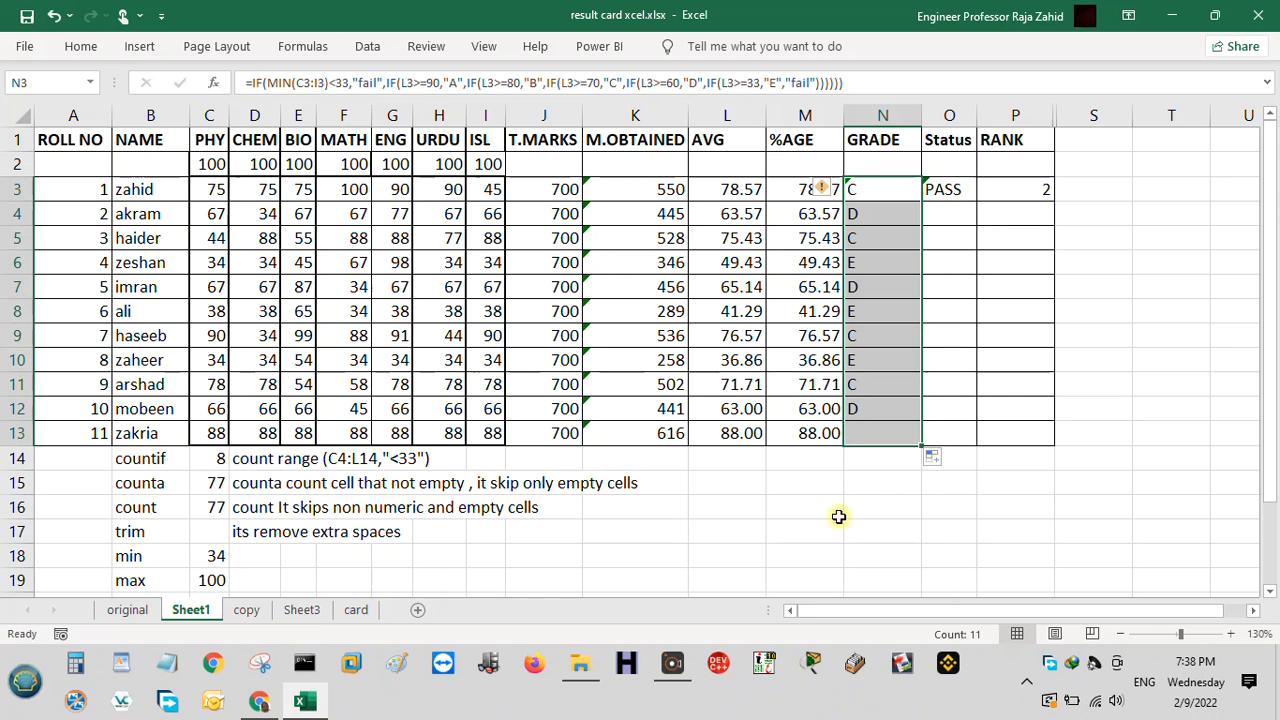
Test the fail condition by setting the CHEM mark in D6 to 22 and the ENG mark in G10 to 12
click(266, 264)
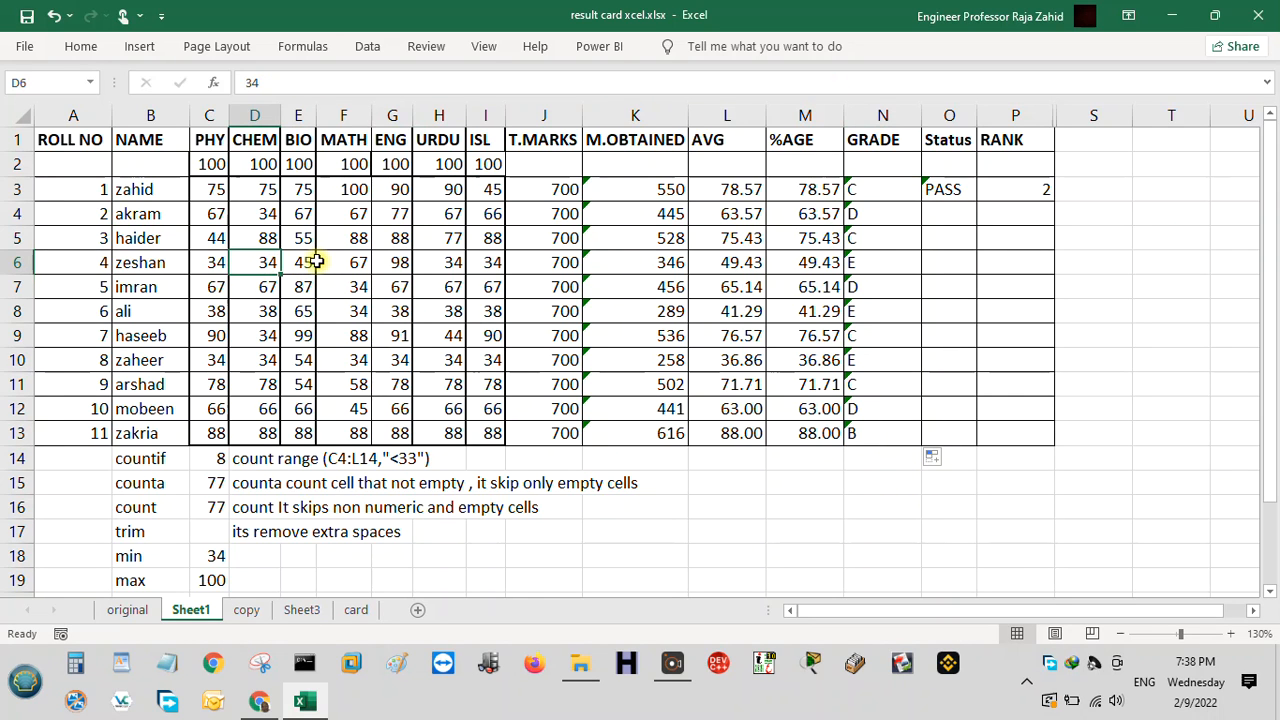
text(22)
key(Return)
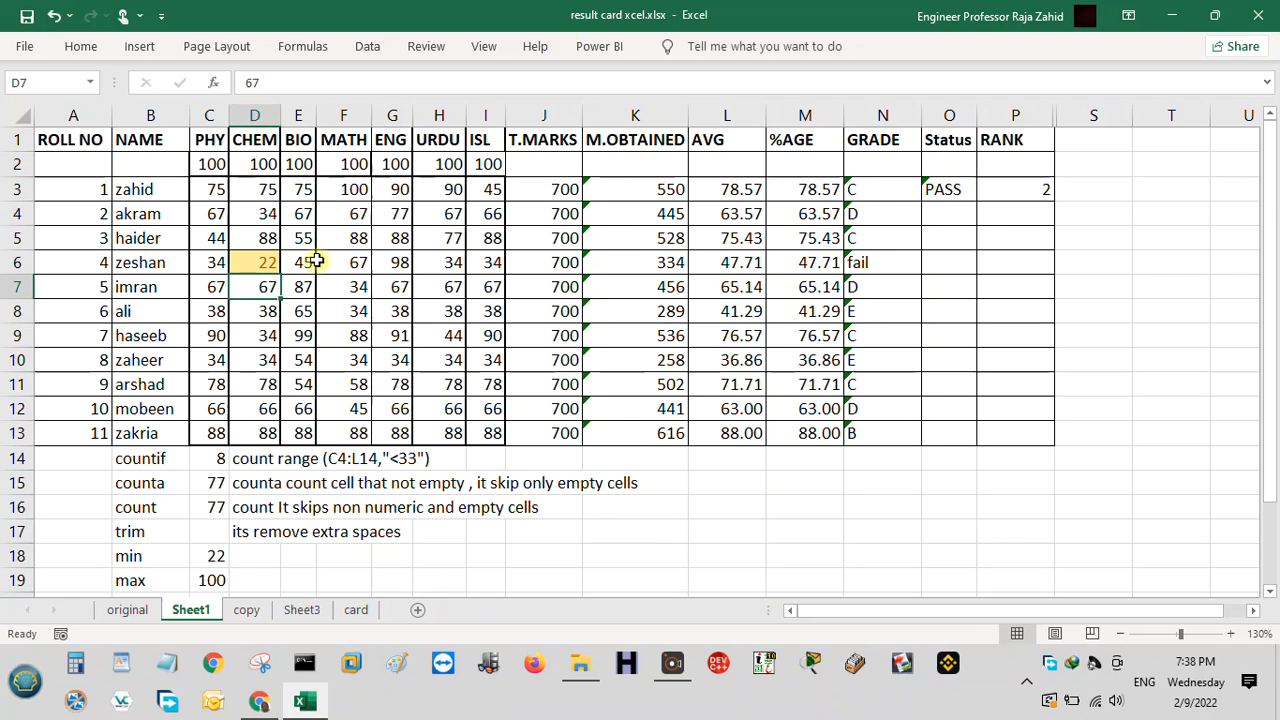
click(399, 368)
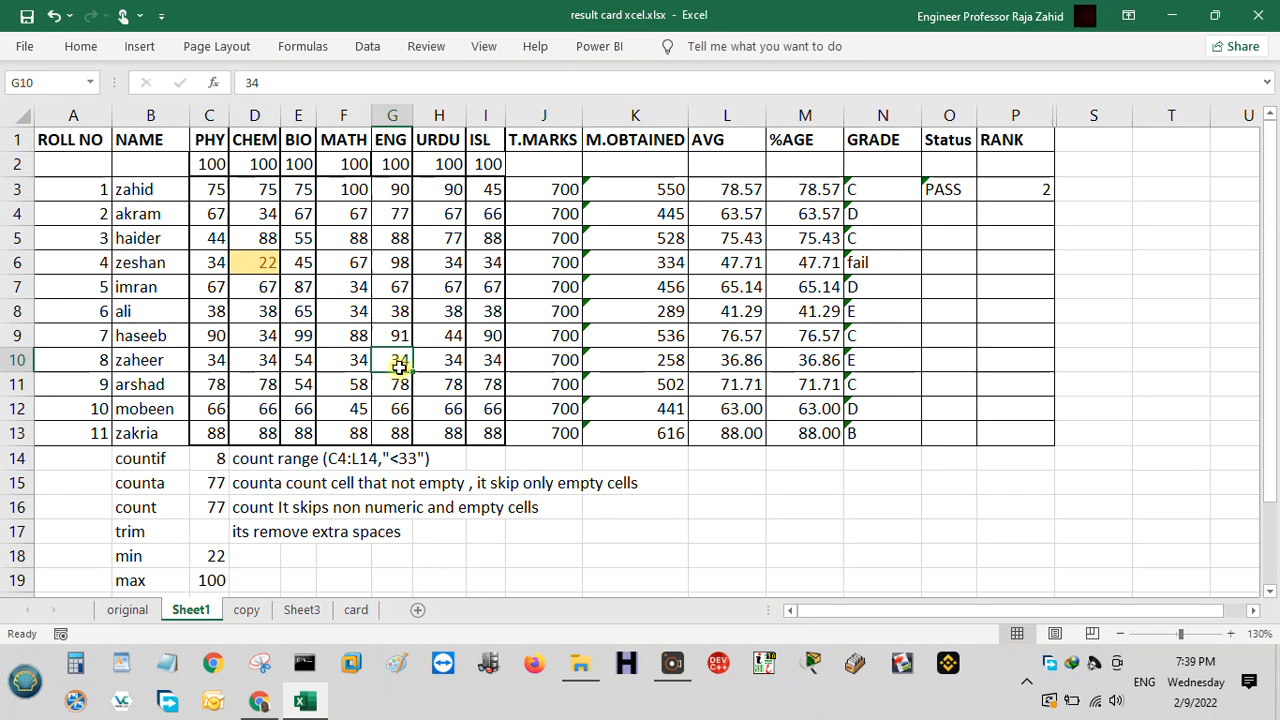
text(12)
key(Return)
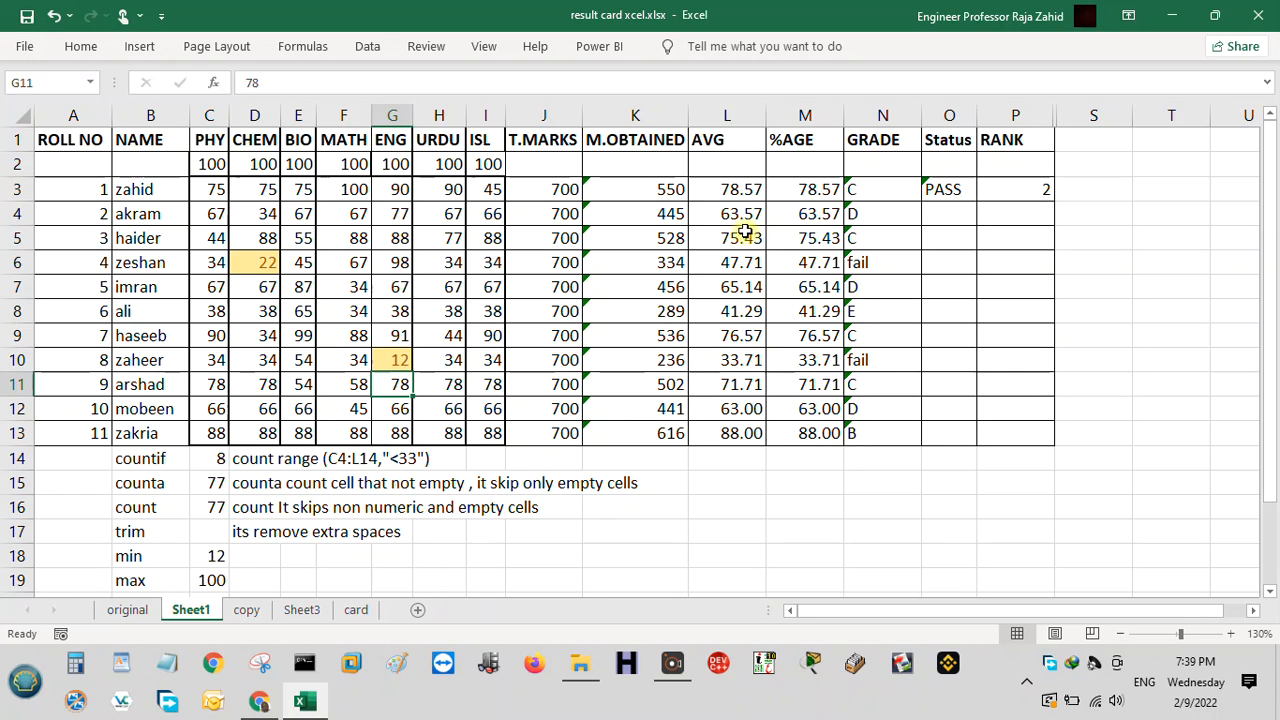
Set the first student's CHEM mark in D3 to 2 and ISL mark in I3 to 89
click(258, 192)
text(2)
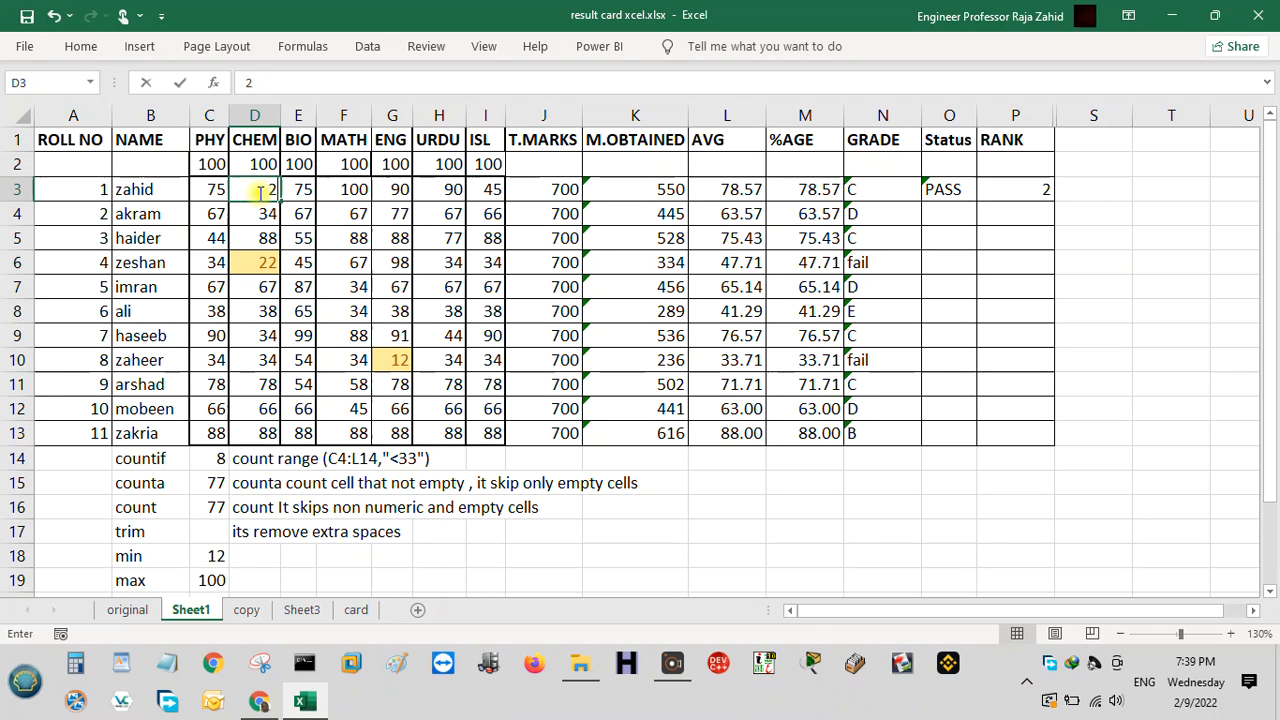
key(Return)
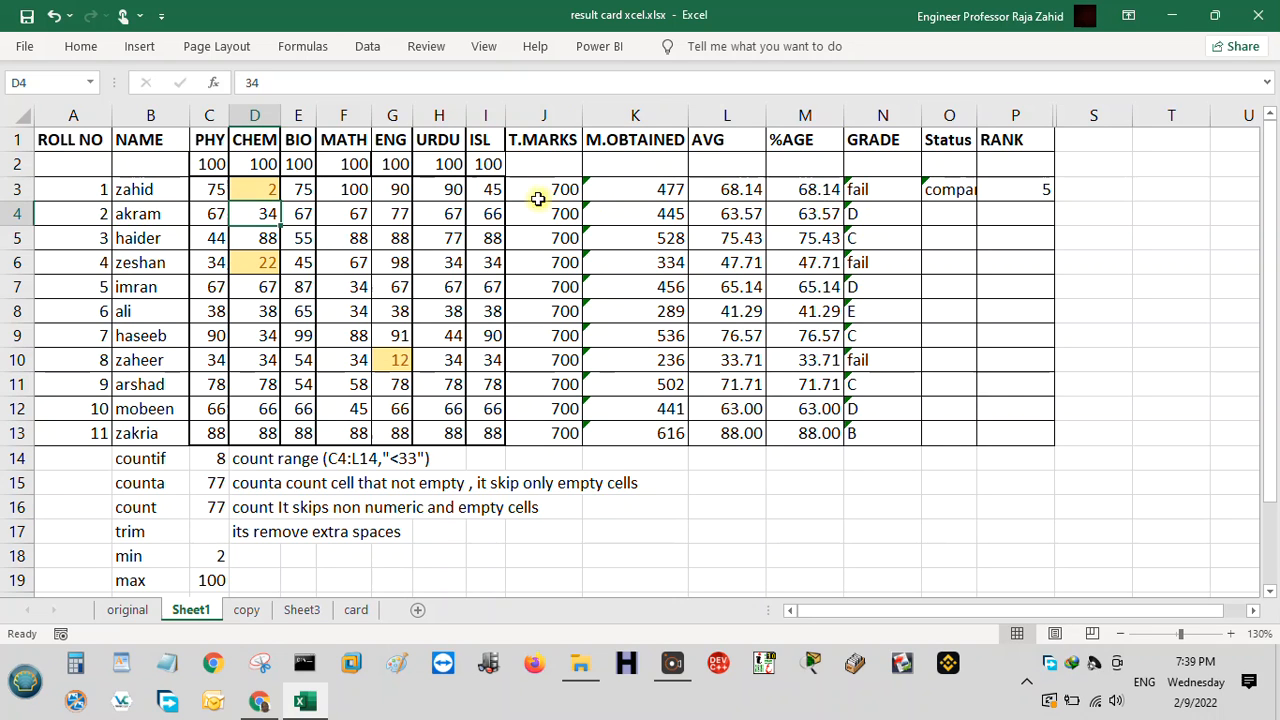
click(488, 192)
text(89)
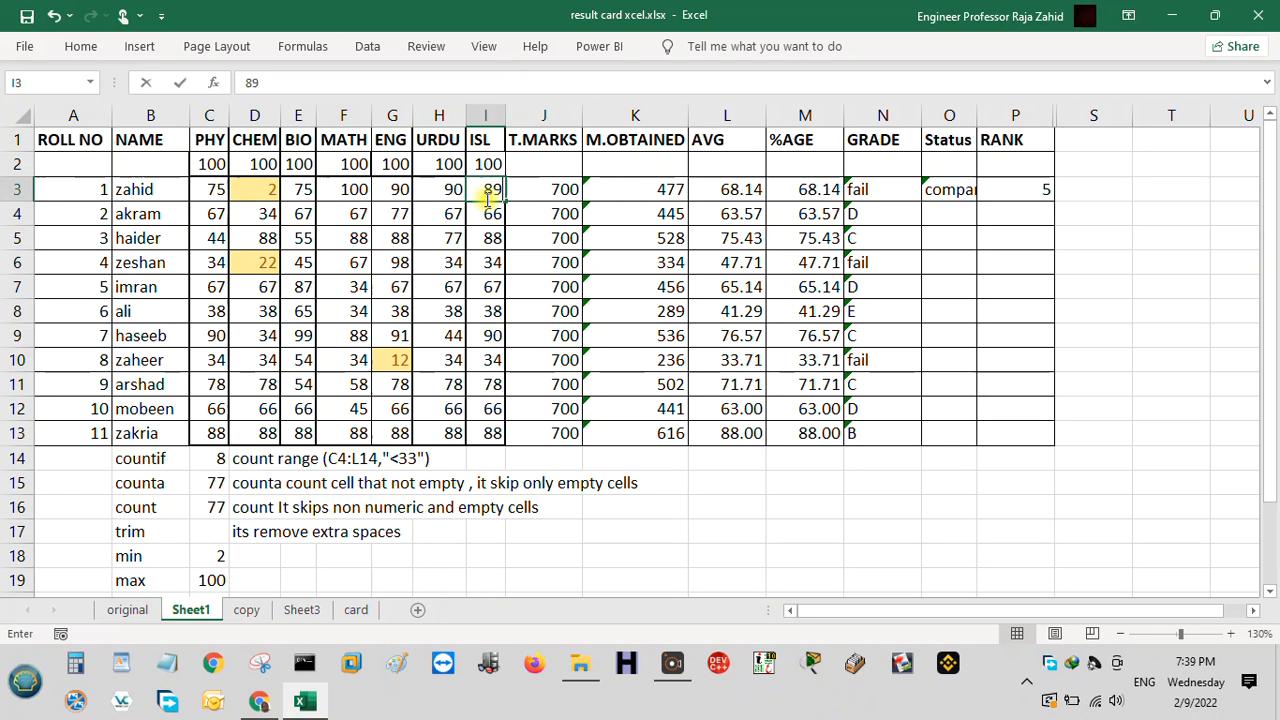
key(Return)
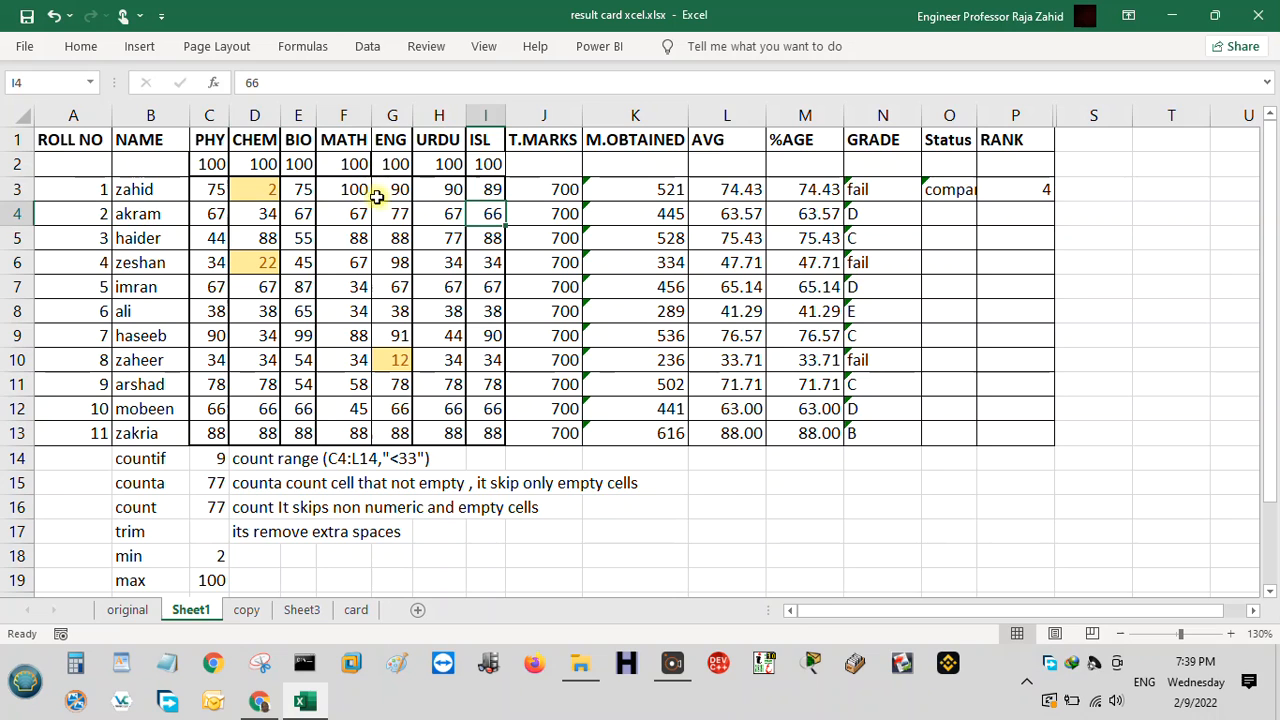
Examine the nested IF grade formulas in N3 and N4 of the GRADE column
click(395, 189)
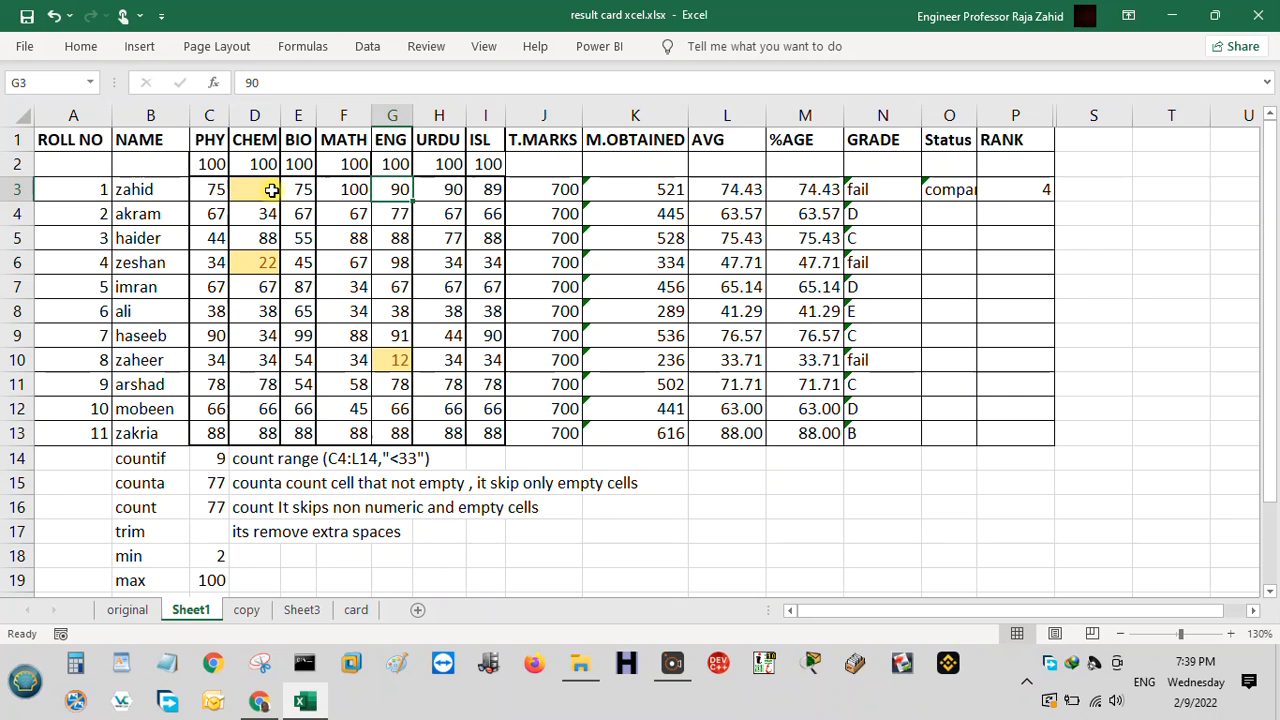
click(884, 190)
click(877, 214)
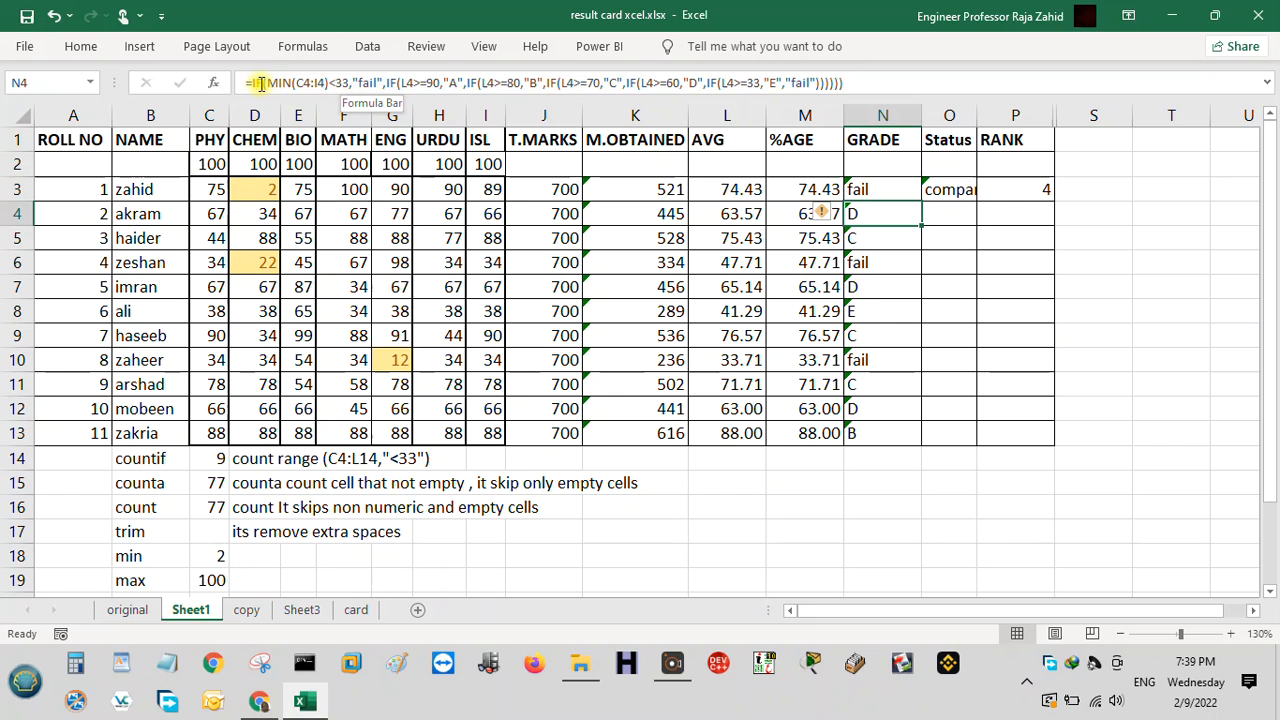
click(334, 83)
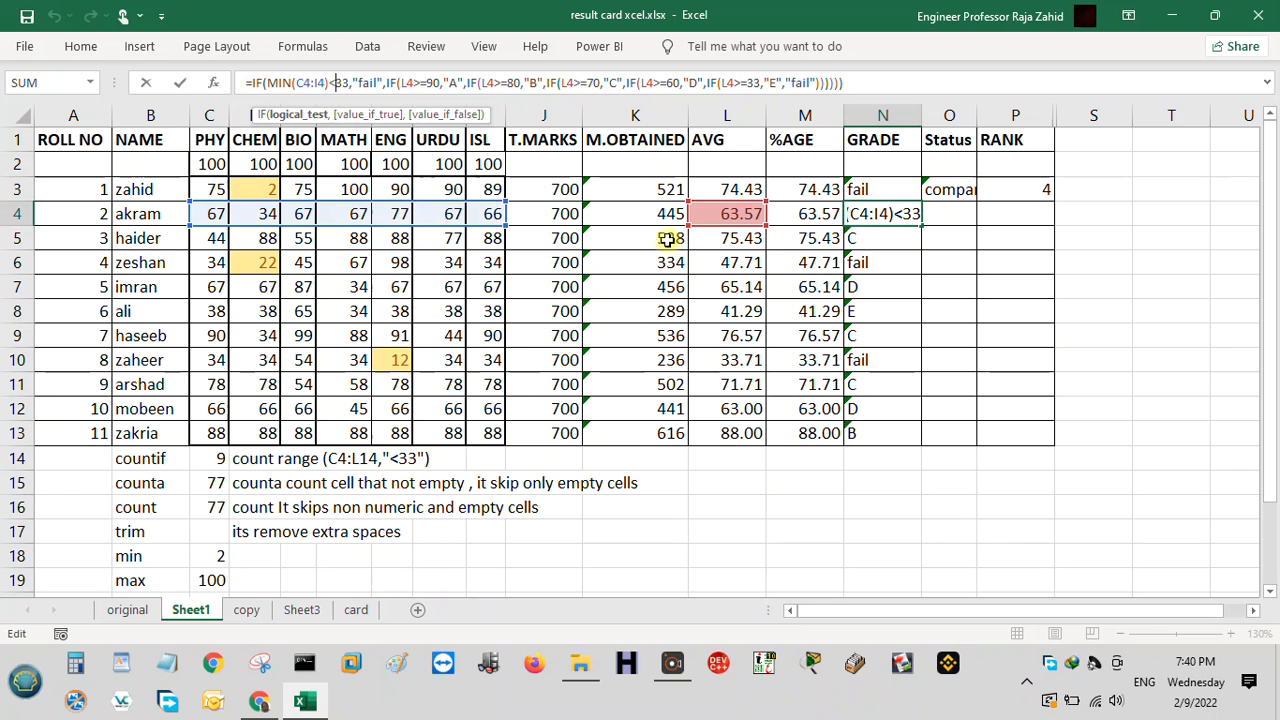
click(655, 333)
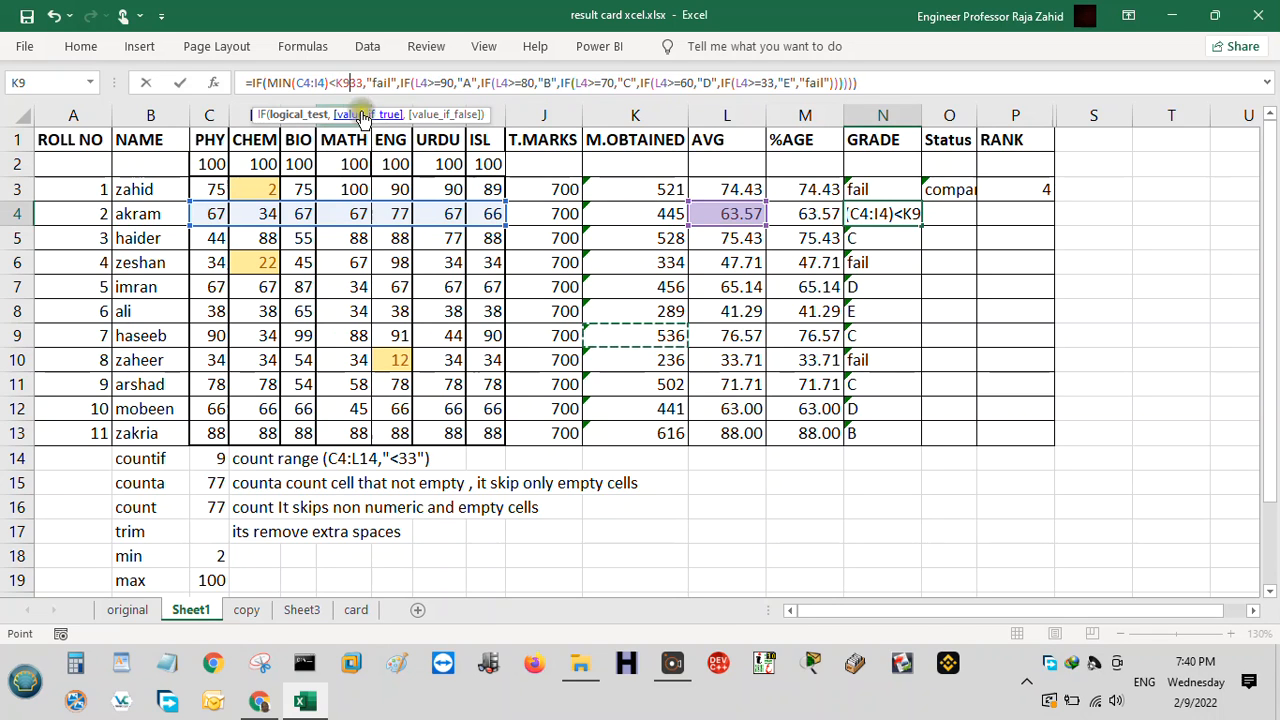
key(Escape)
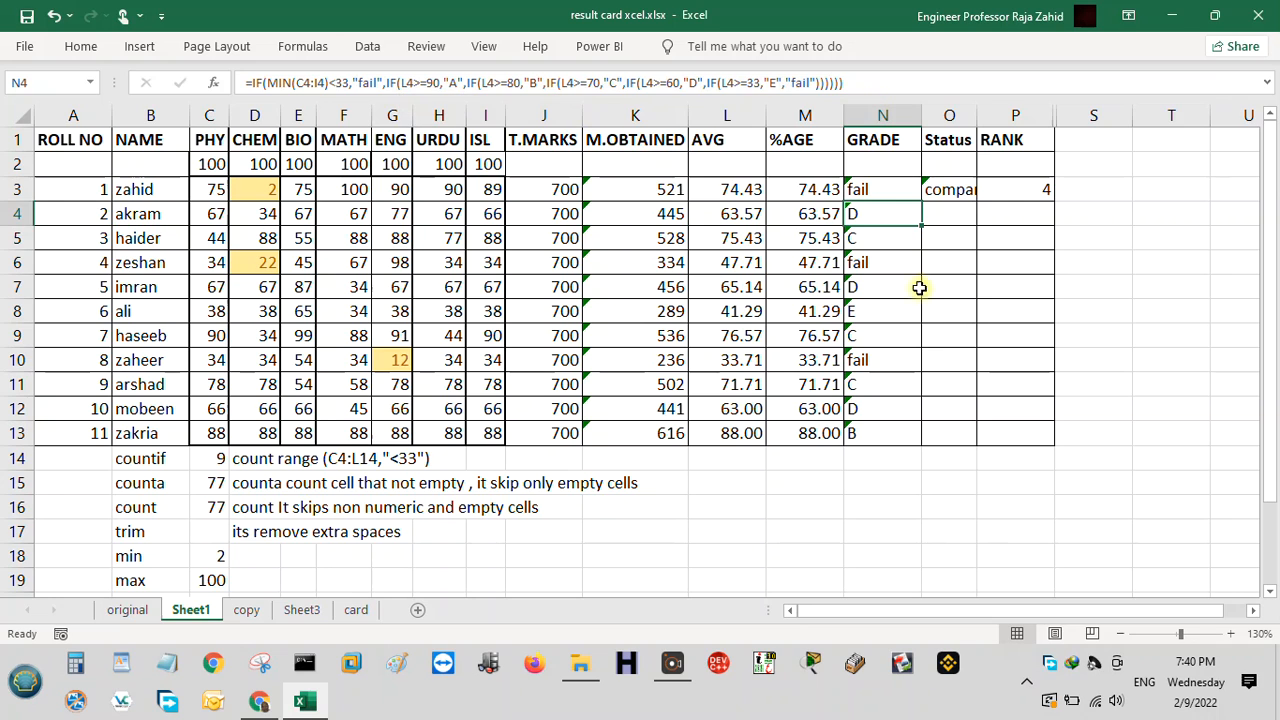
Widen the Status column O to about 12.57 so that the full status text in O3 fits
drag(977, 117, 1008, 118)
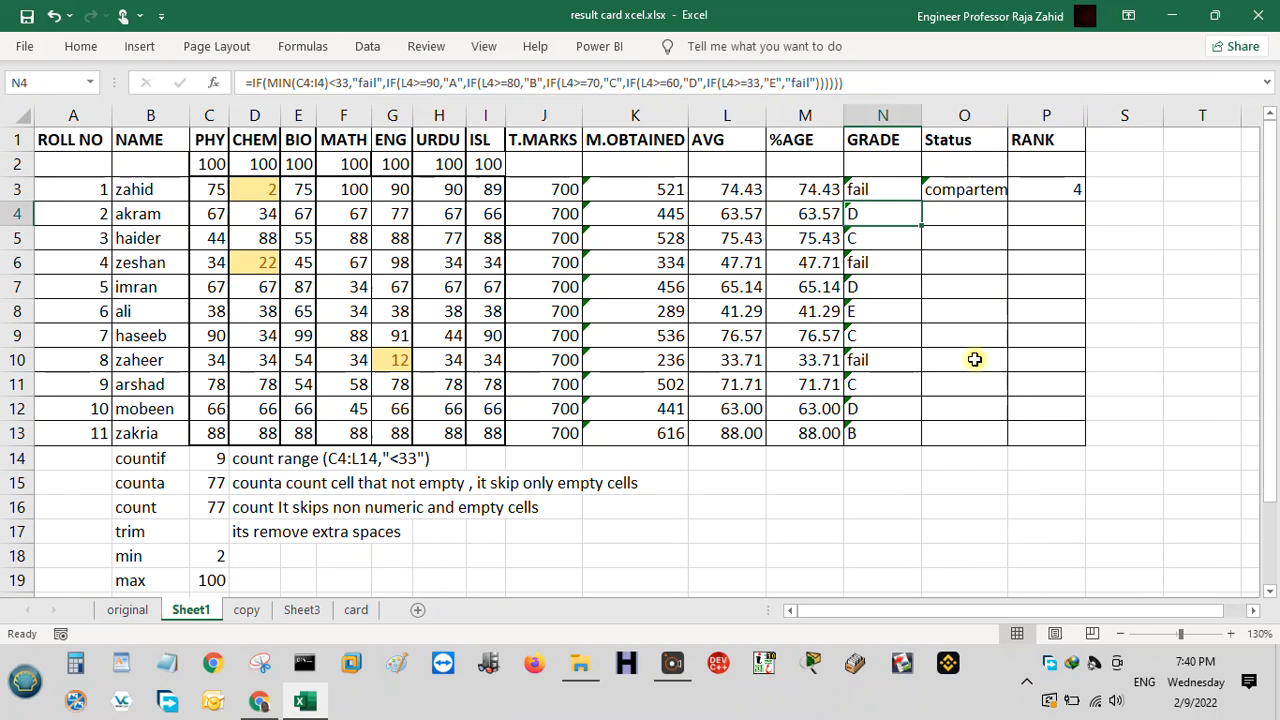
click(945, 382)
drag(1012, 115, 1018, 115)
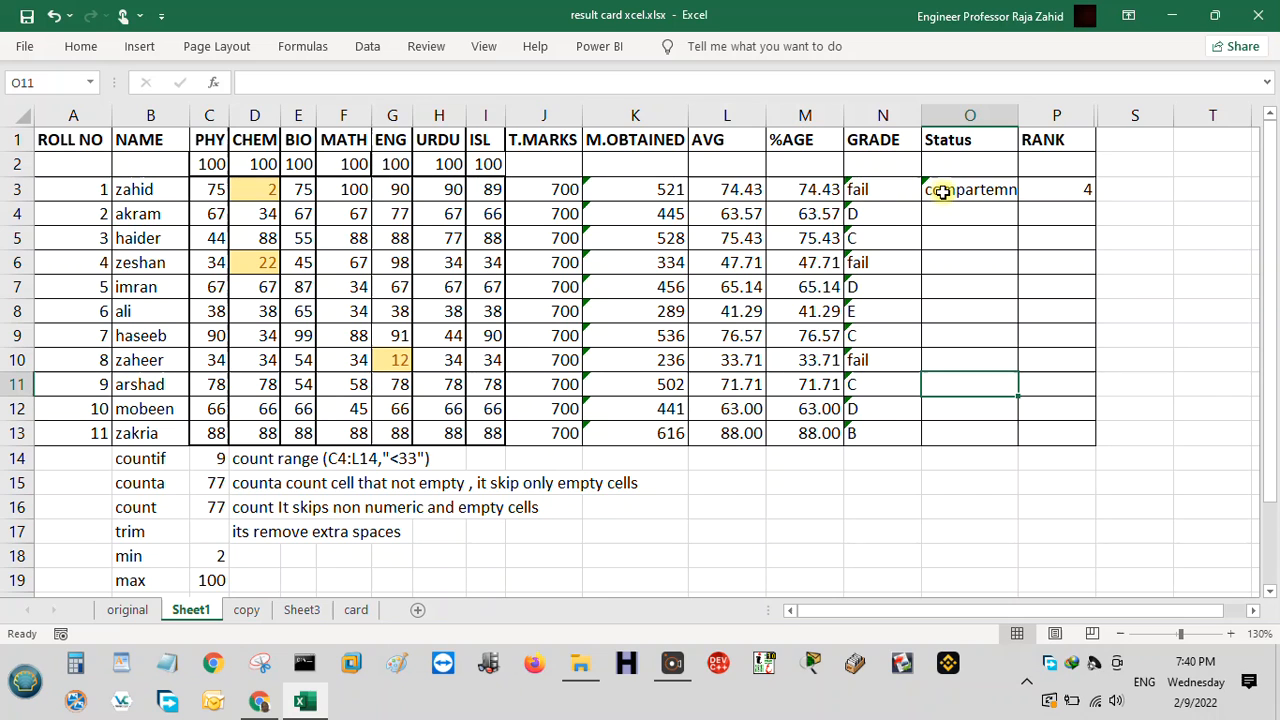
drag(1016, 116, 1035, 116)
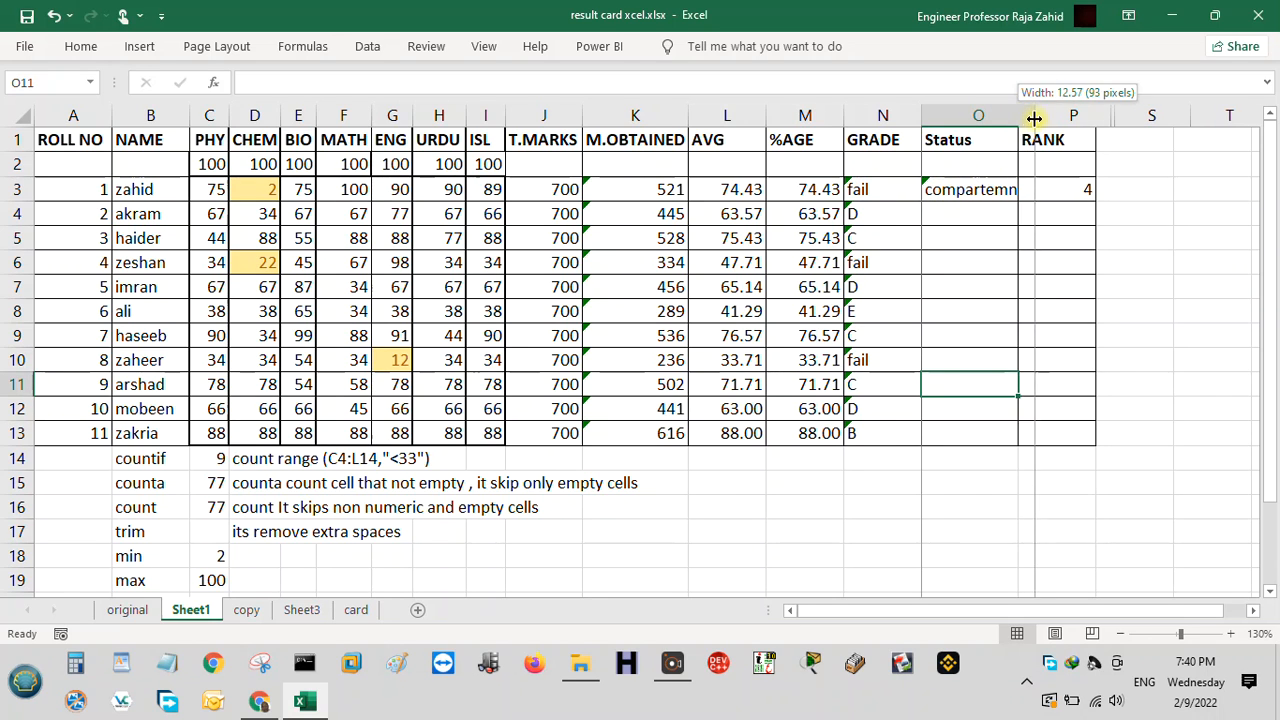
Review the COUNTIF-based status formula in O3 and fill it down the Status column to O13
click(967, 189)
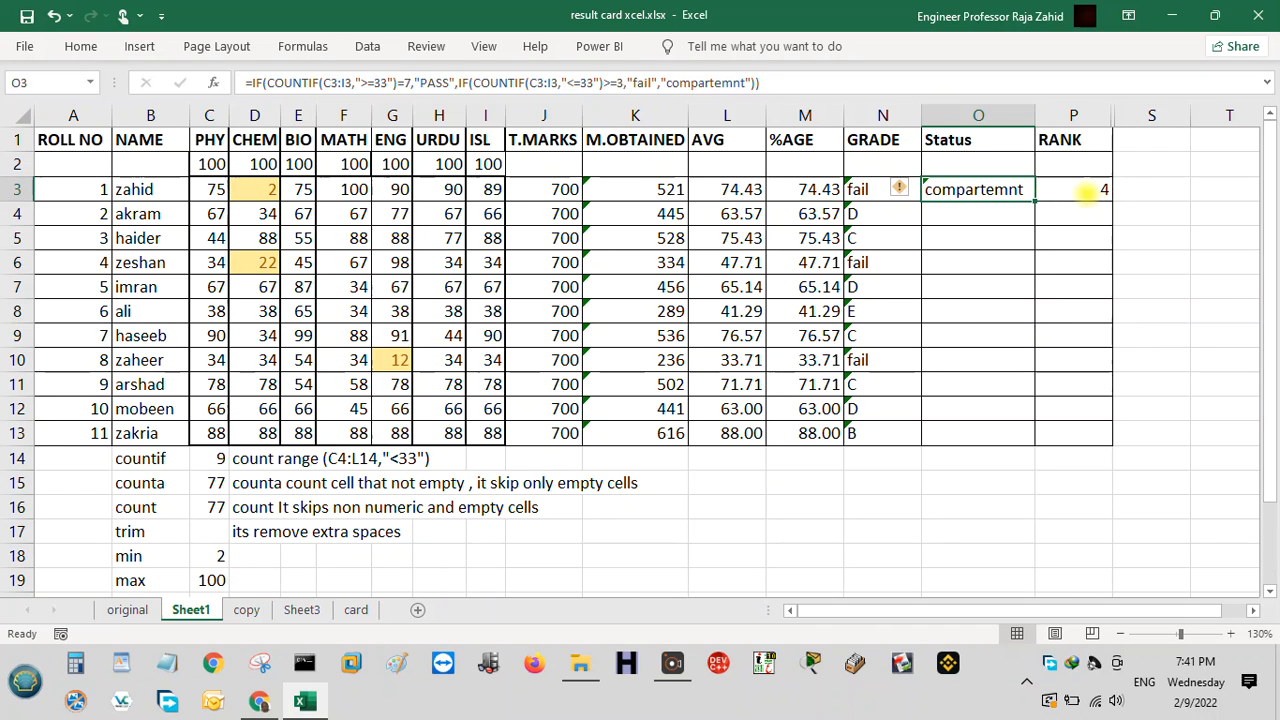
click(1048, 259)
click(1030, 192)
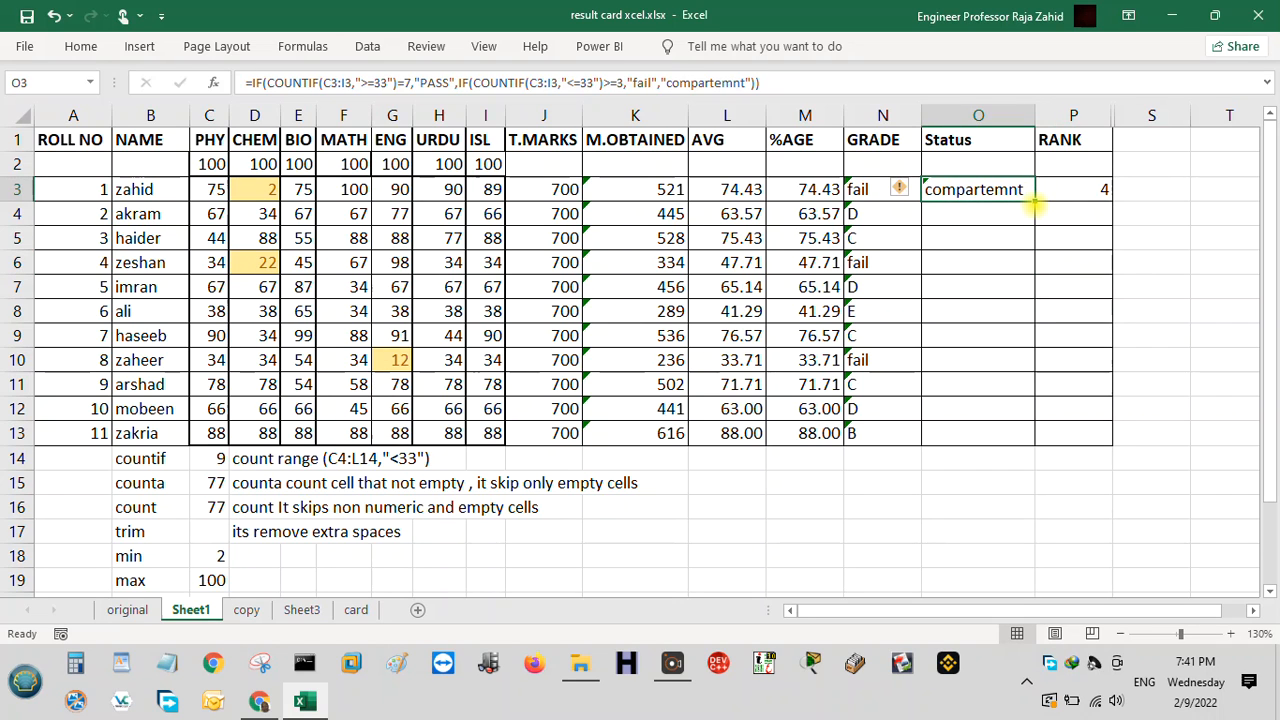
drag(1033, 203, 1006, 456)
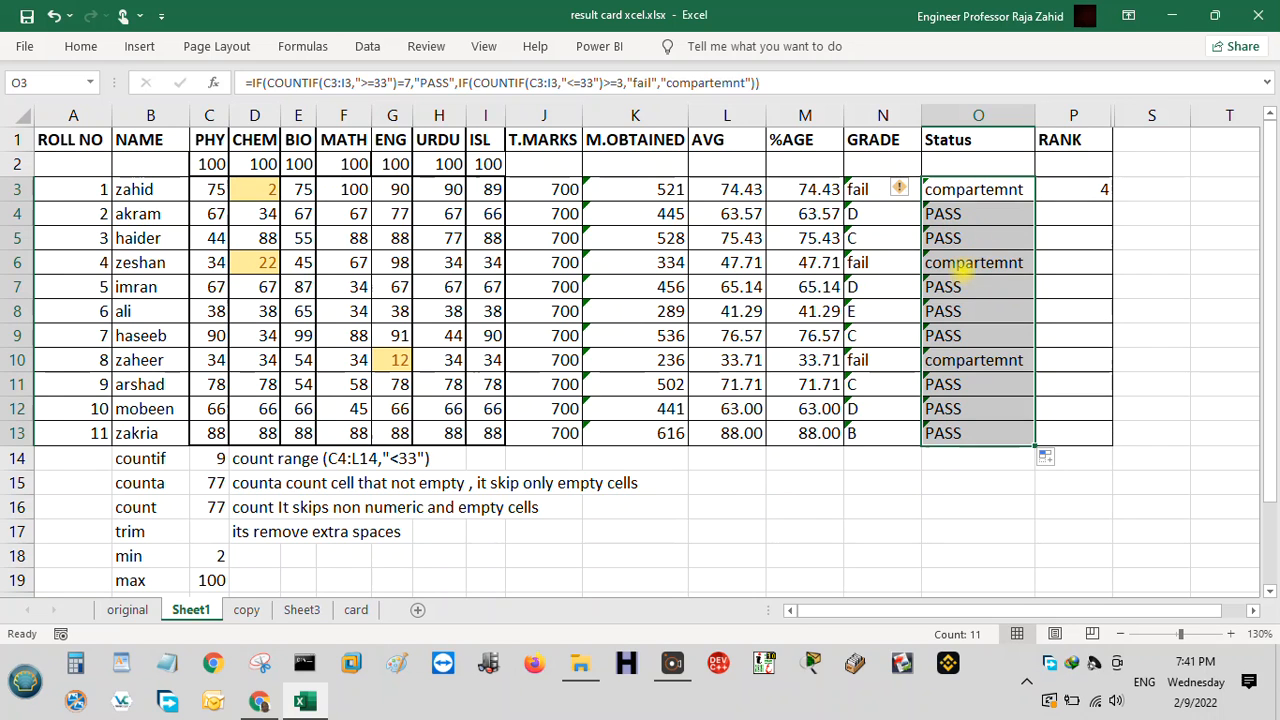
Test the status formula in row 6 by setting the MATH mark in F6 to 23 and the URDU mark in H6 to 12
click(966, 263)
click(366, 262)
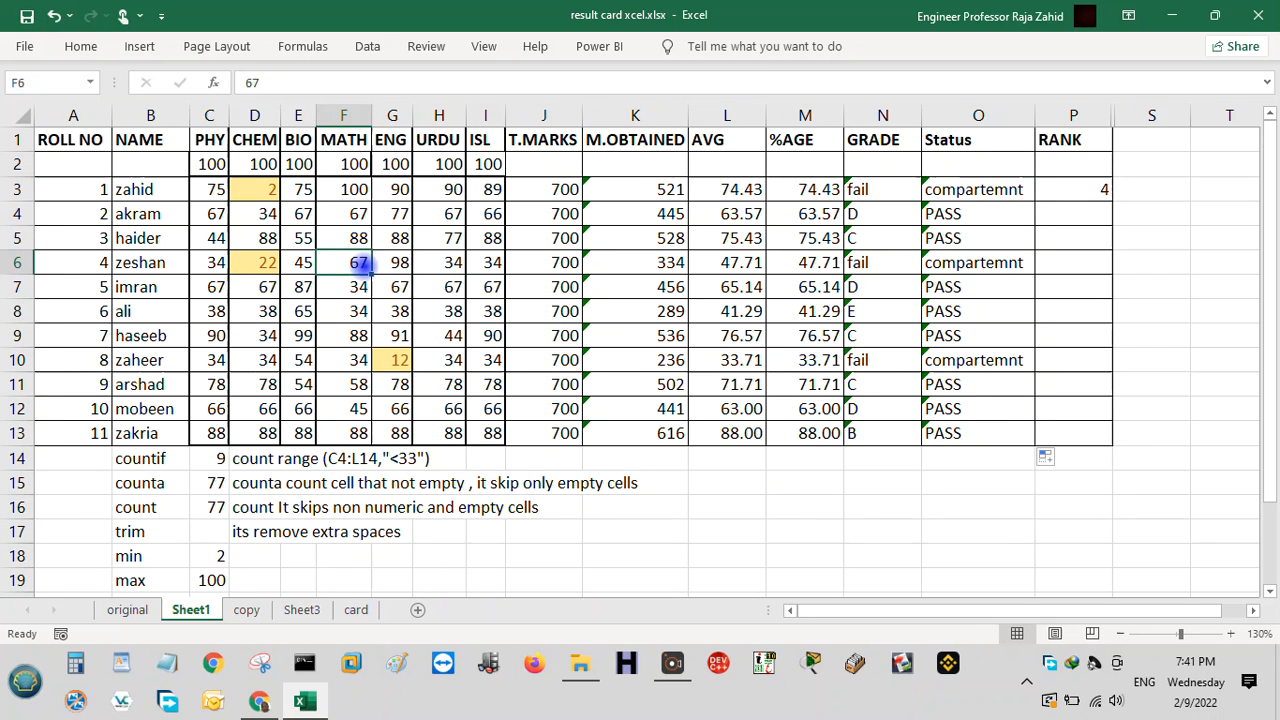
text(23)
key(Return)
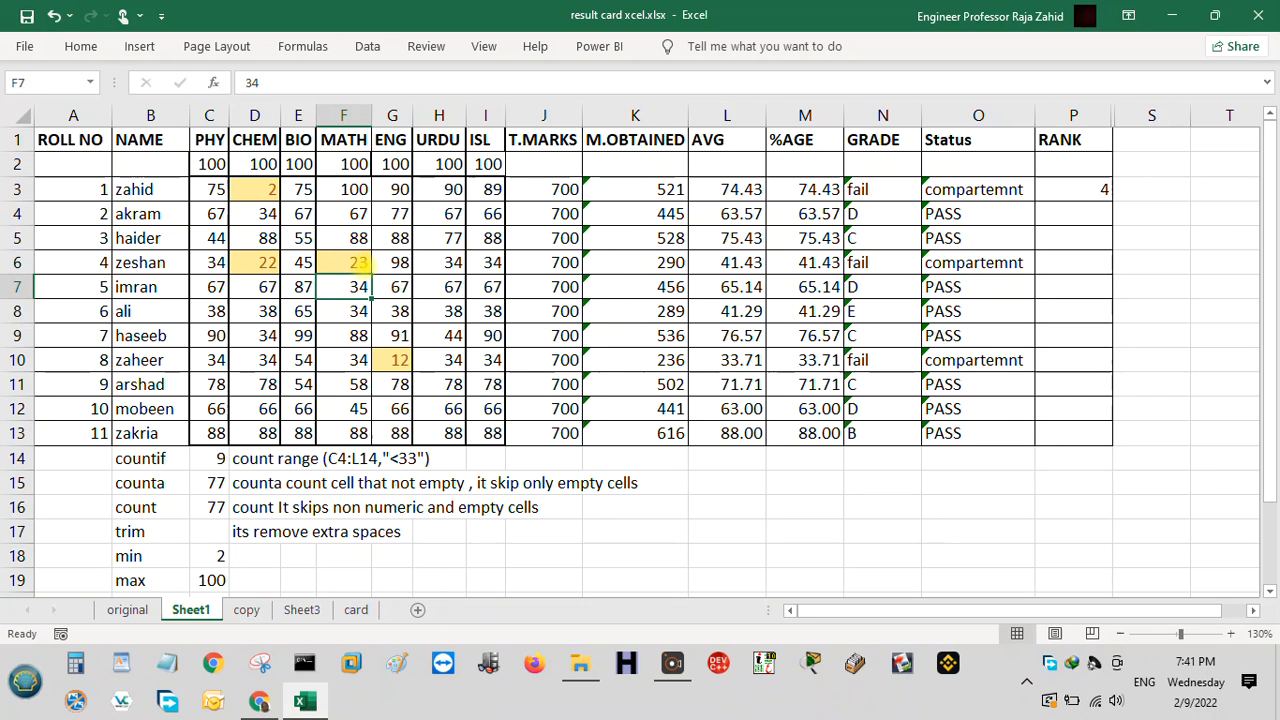
click(441, 262)
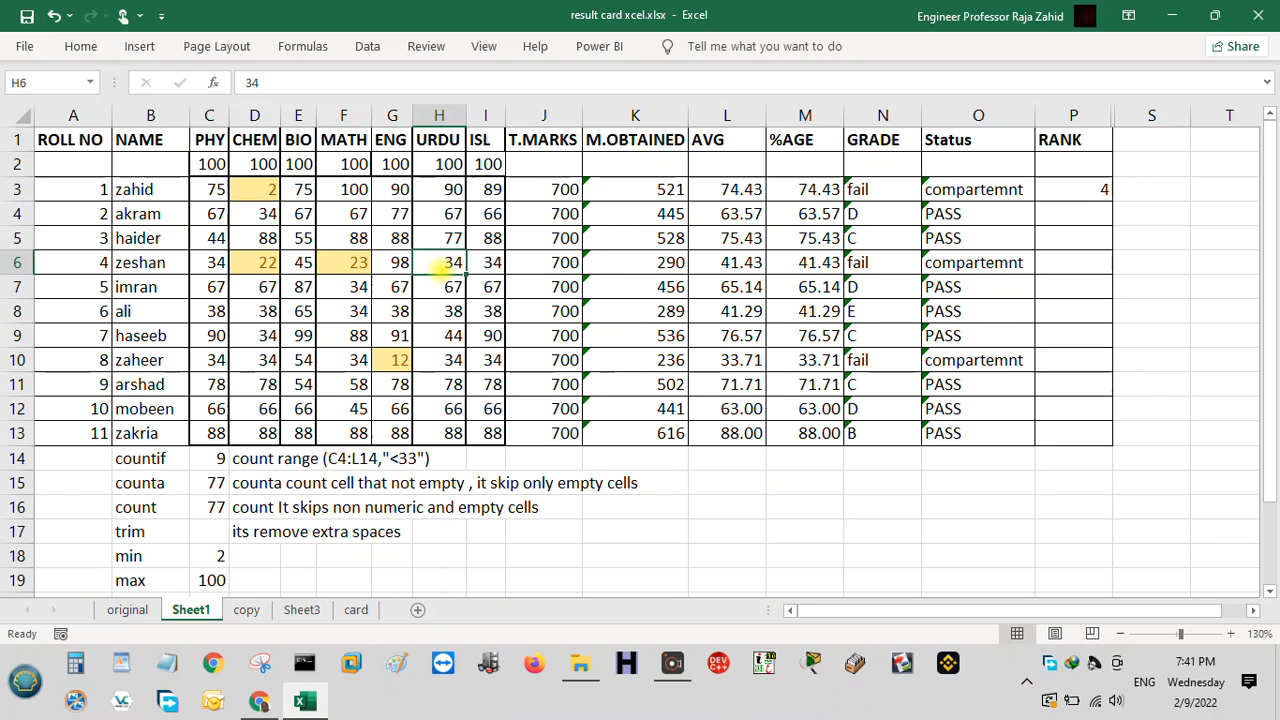
text(12)
key(Return)
key(Return)
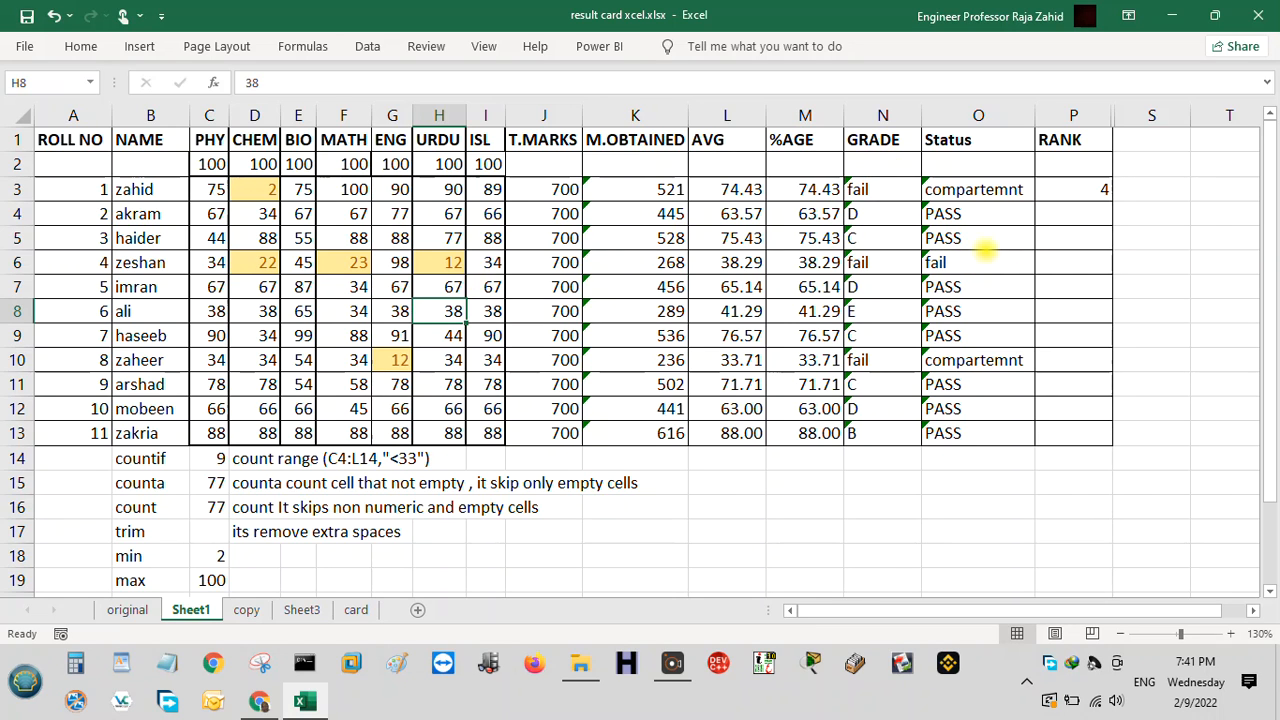
Review the RANK formula in P3 and fill it down the RANK column to P13
click(985, 195)
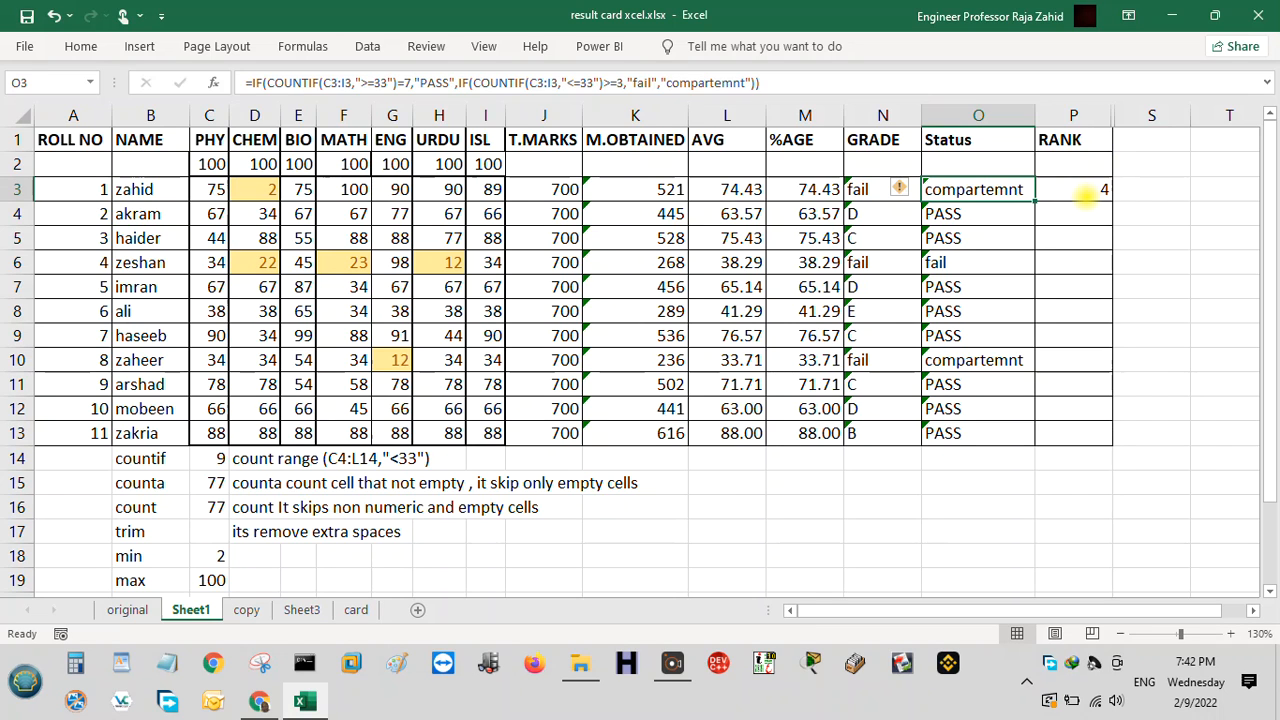
click(1086, 197)
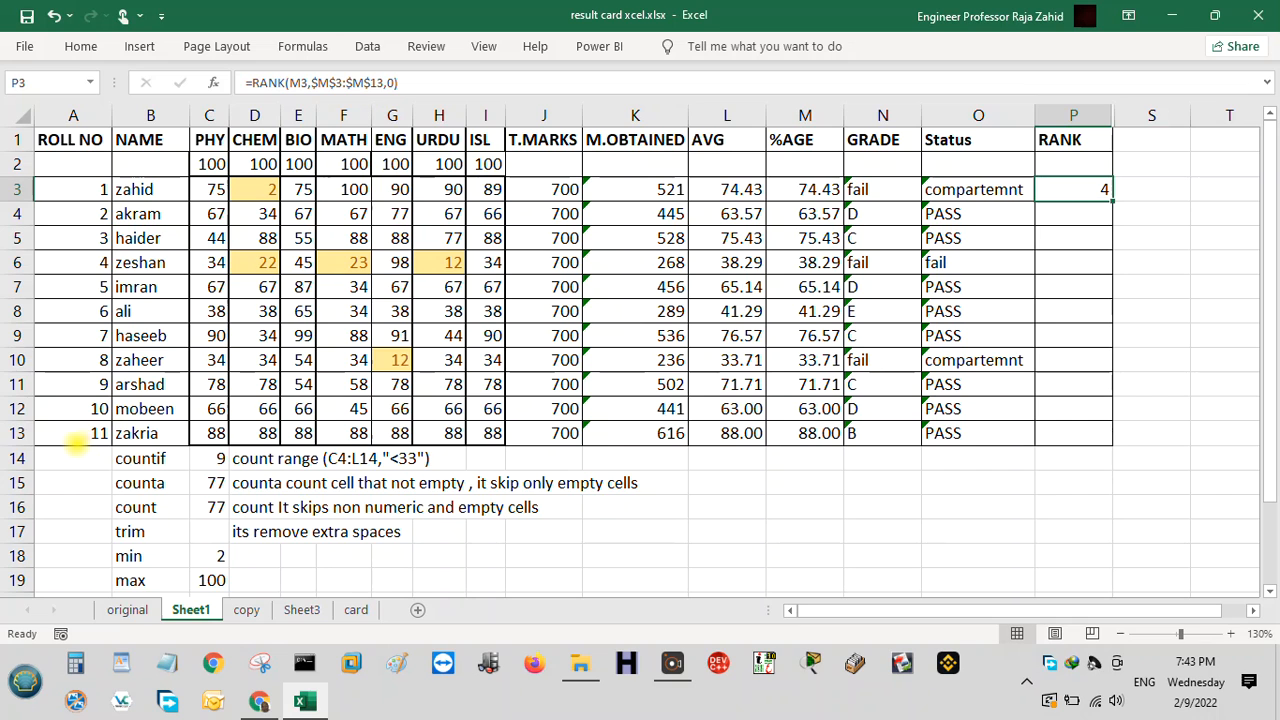
drag(60, 433, 495, 434)
drag(493, 190, 490, 432)
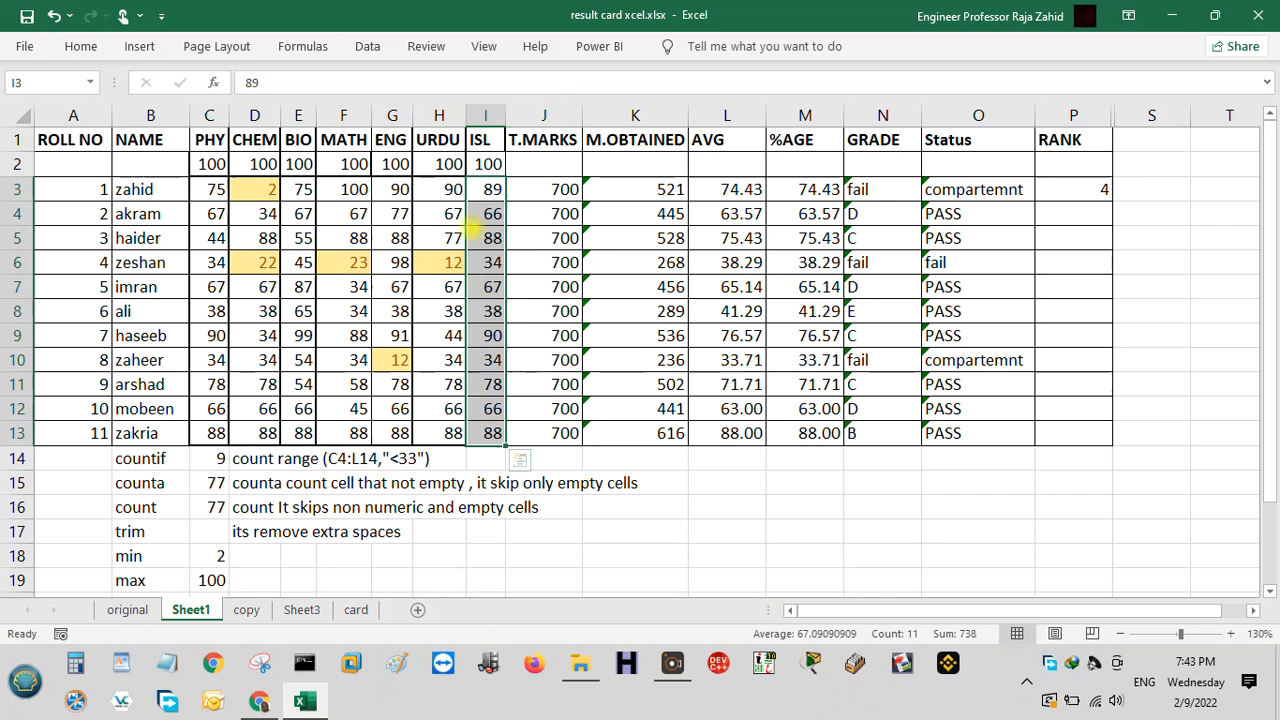
click(1050, 192)
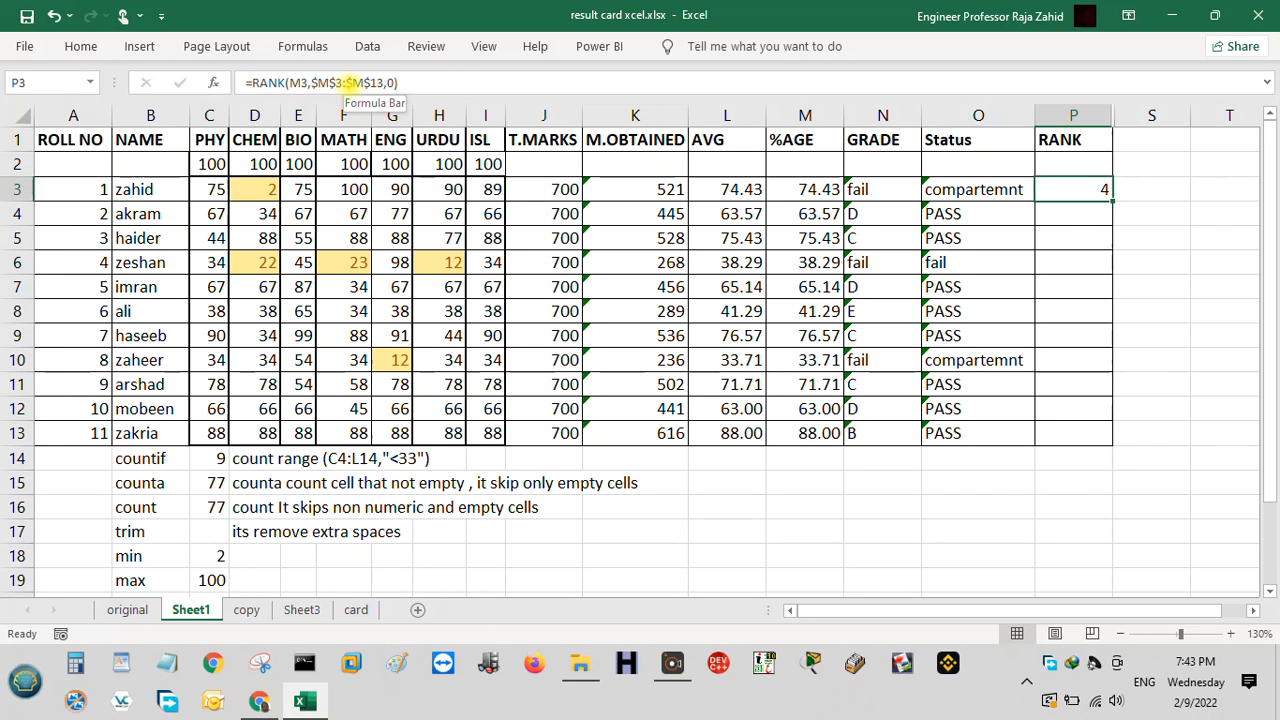
click(385, 83)
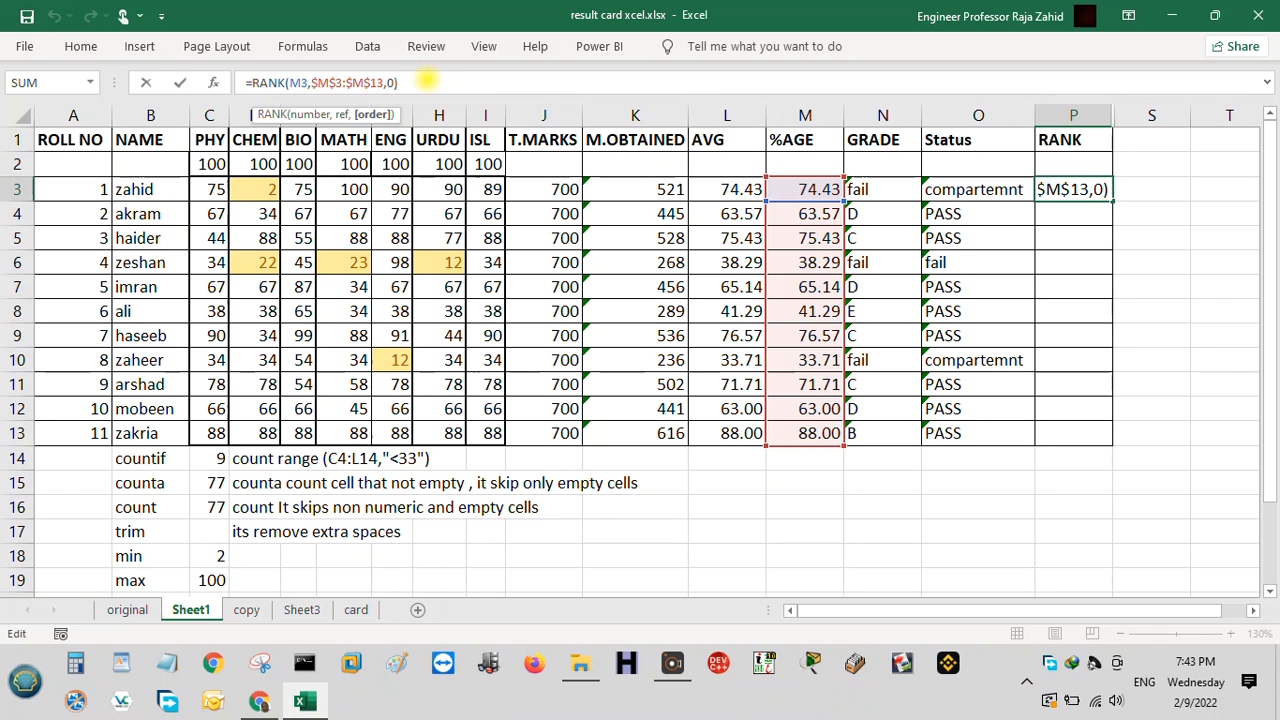
key(Return)
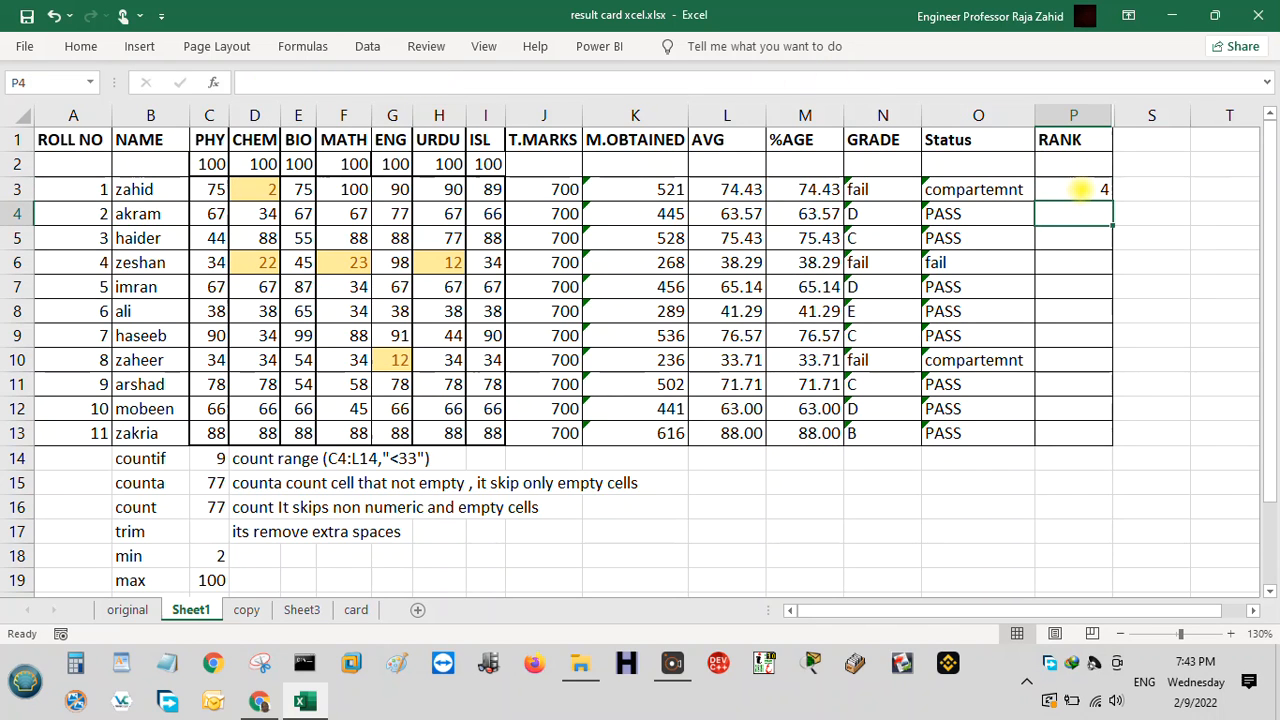
click(1080, 189)
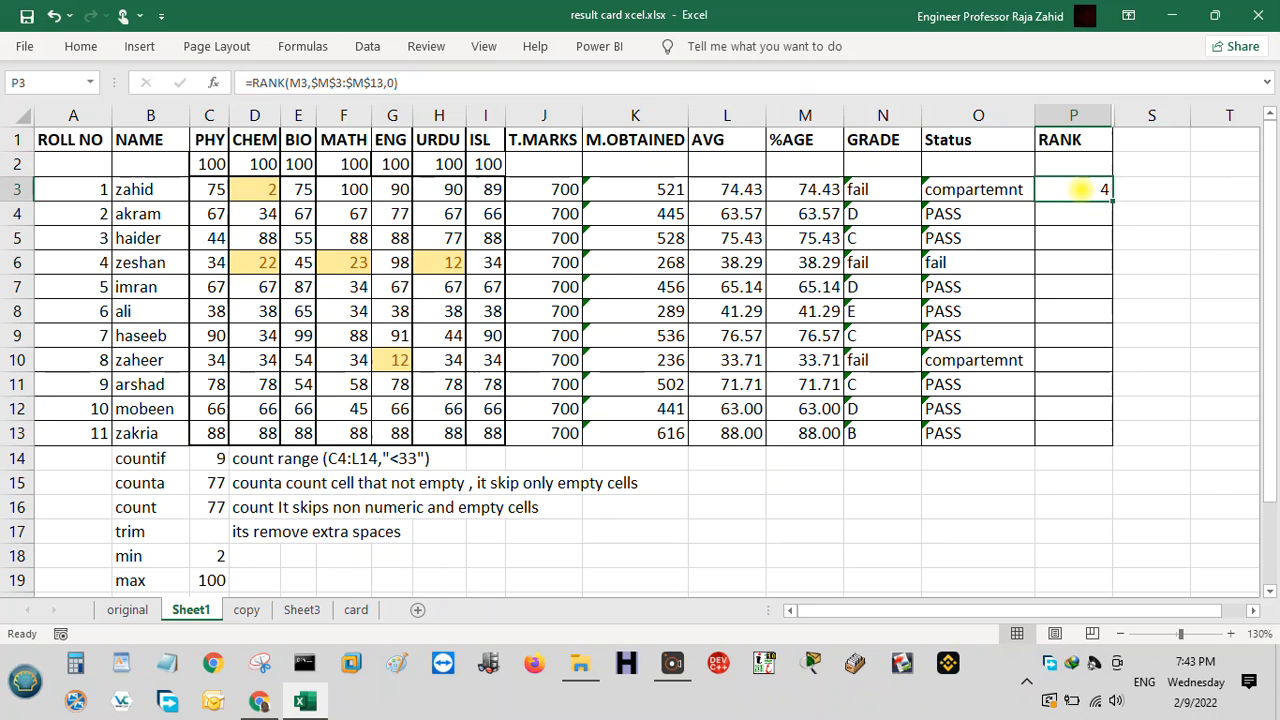
drag(1110, 197, 1108, 433)
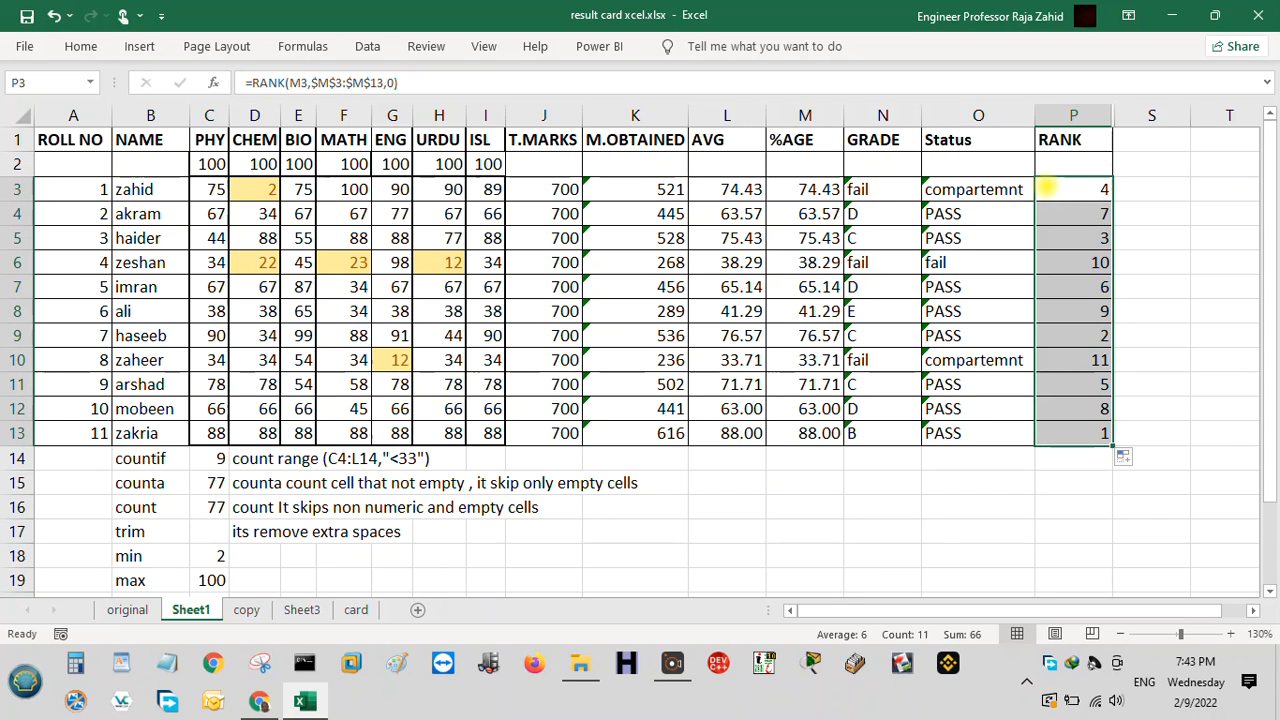
Examine the absolute range $M$3:$M$13 in the RANK formula of P3, keeping the formula as it is
click(1045, 185)
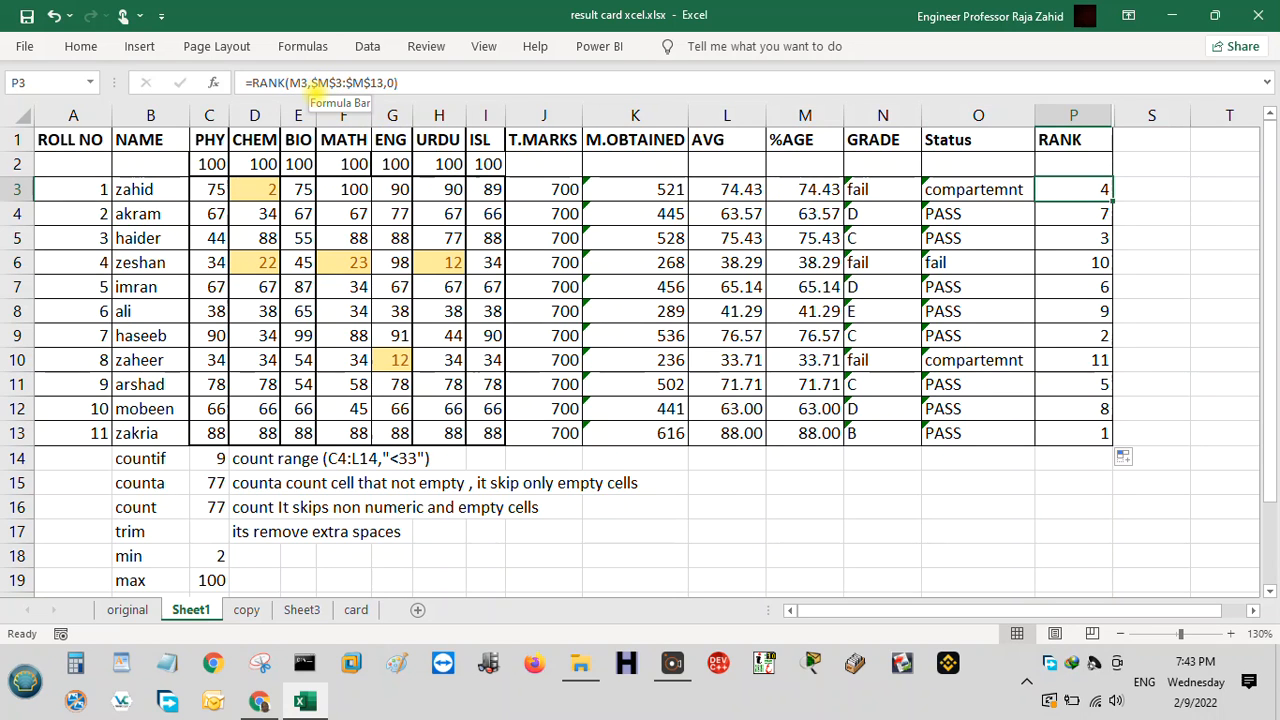
click(311, 83)
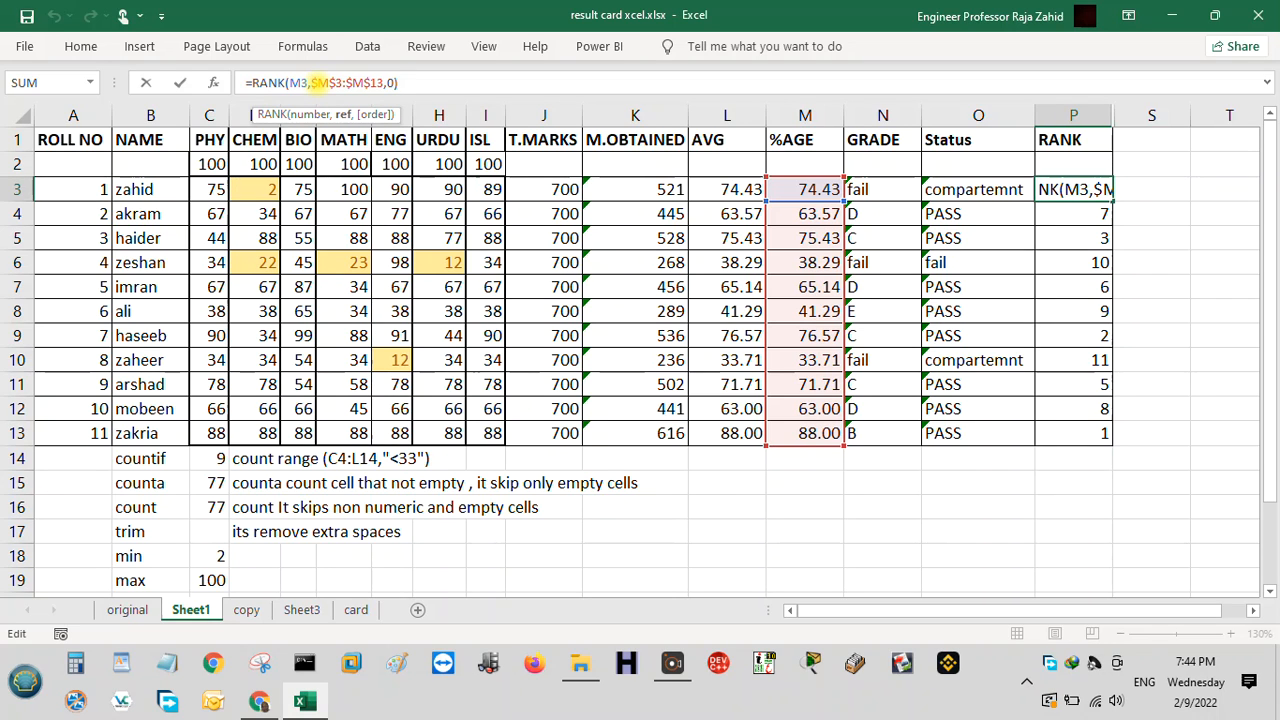
click(775, 487)
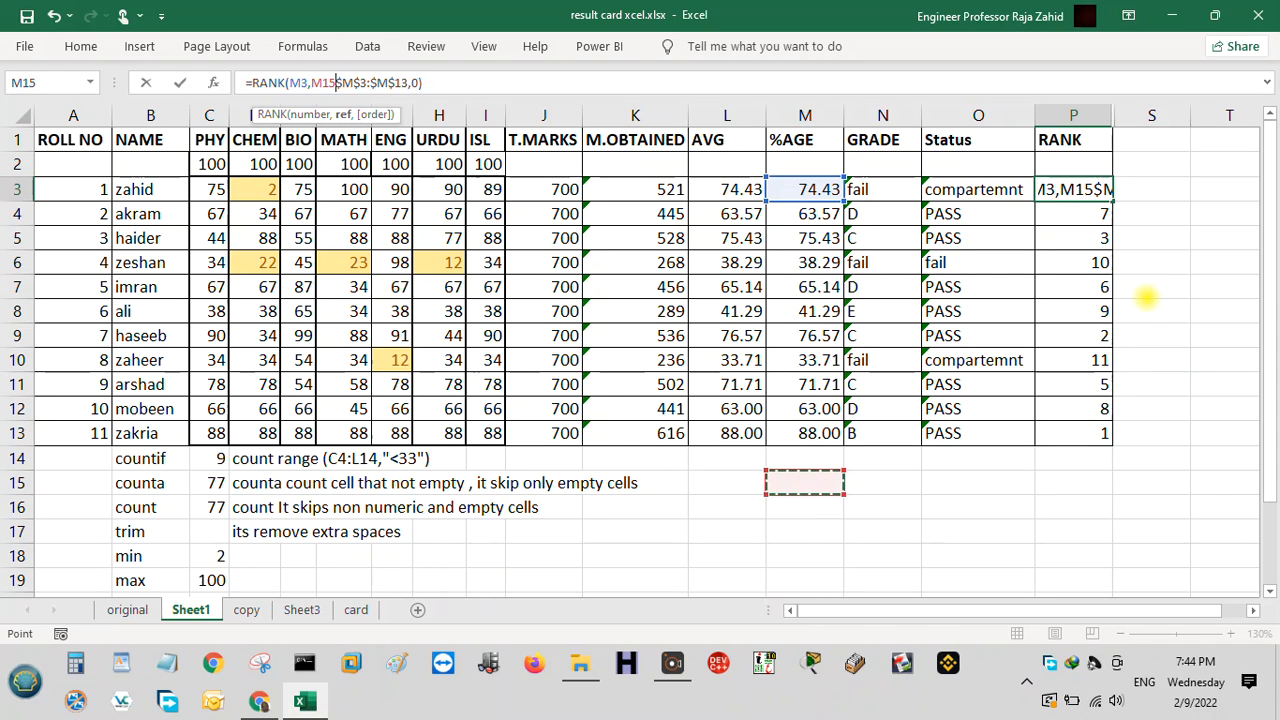
key(BackSpace)
key(BackSpace)
key(BackSpace)
key(ctrl+Return)
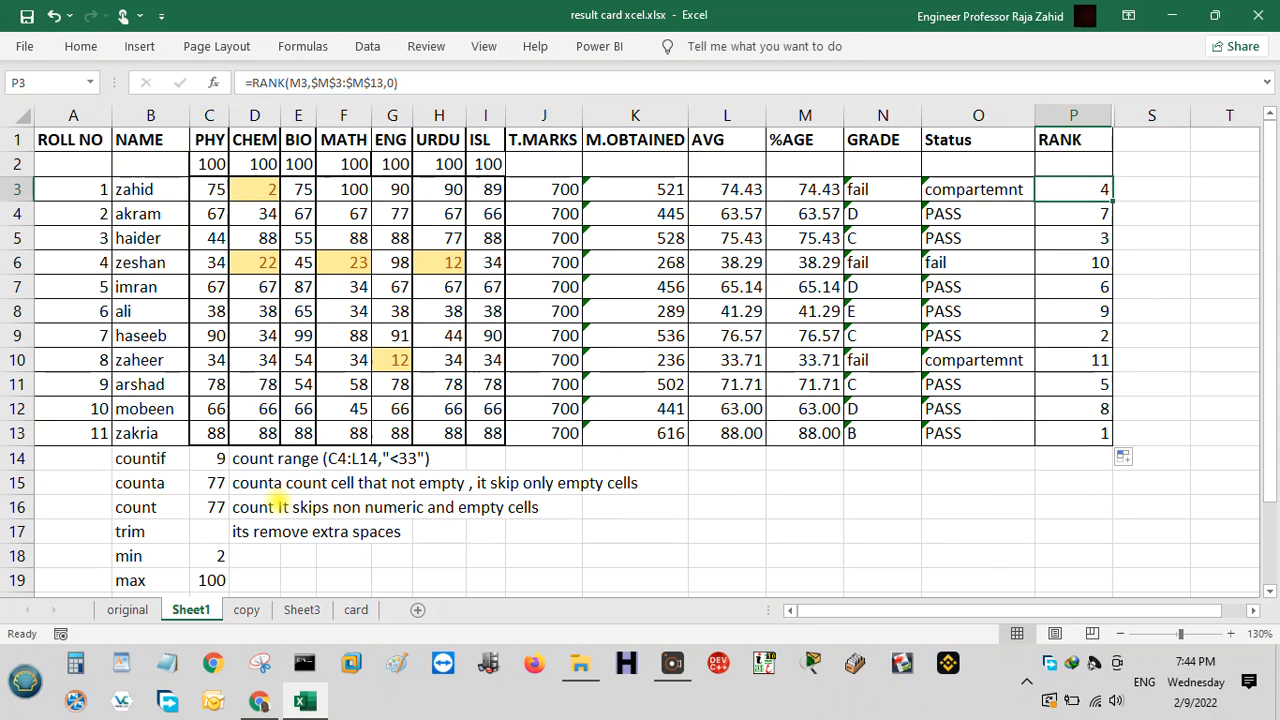
Examine the COUNTIF note in D14 and the formula in C14 against the marks in C3:I13
click(156, 460)
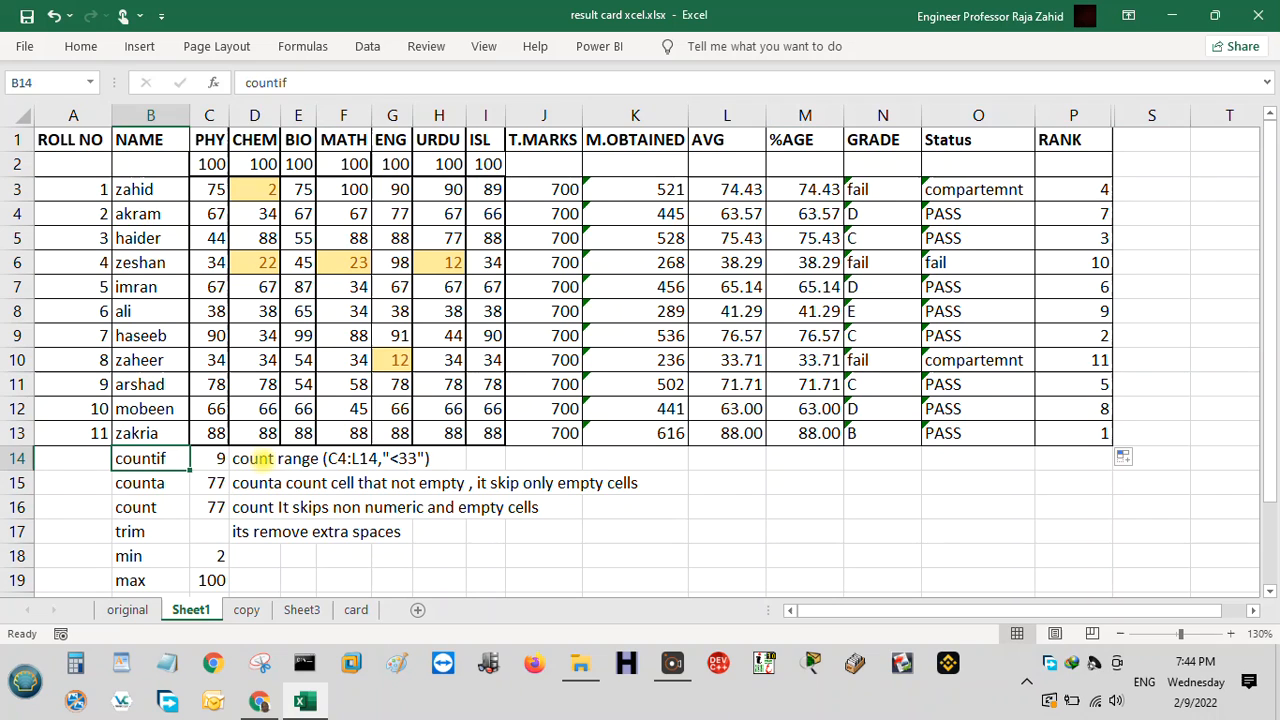
click(258, 460)
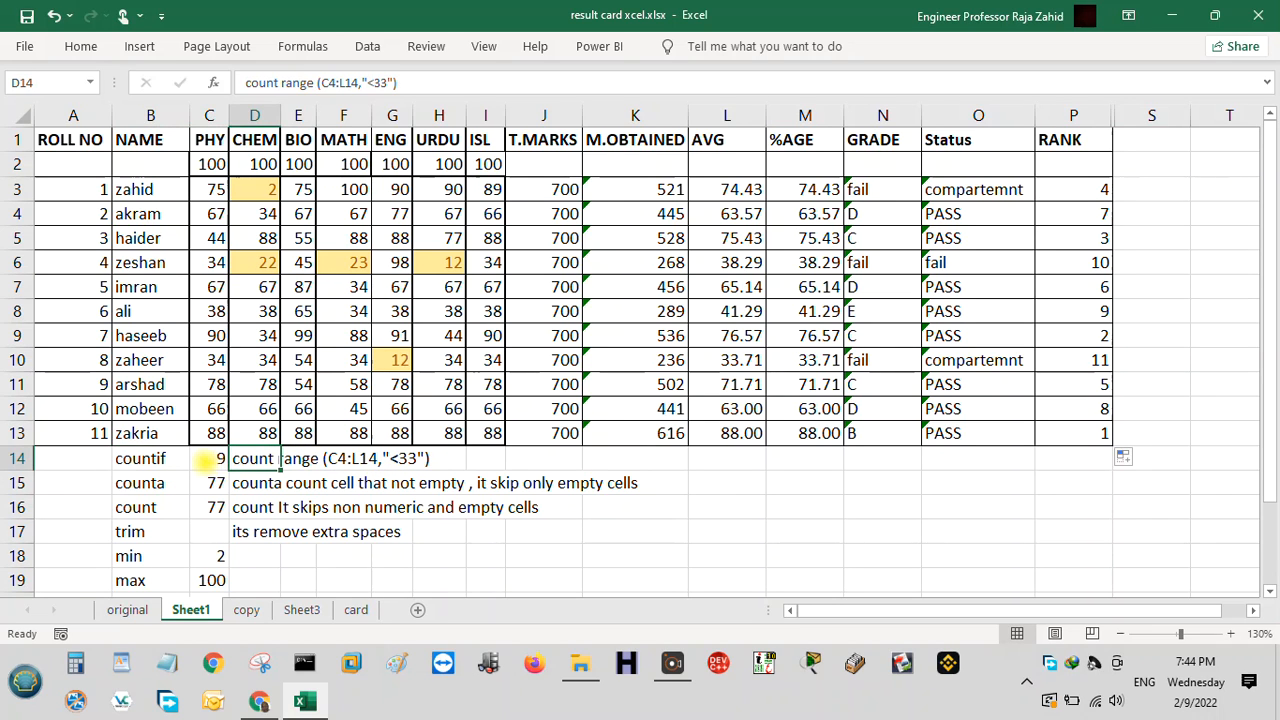
click(204, 460)
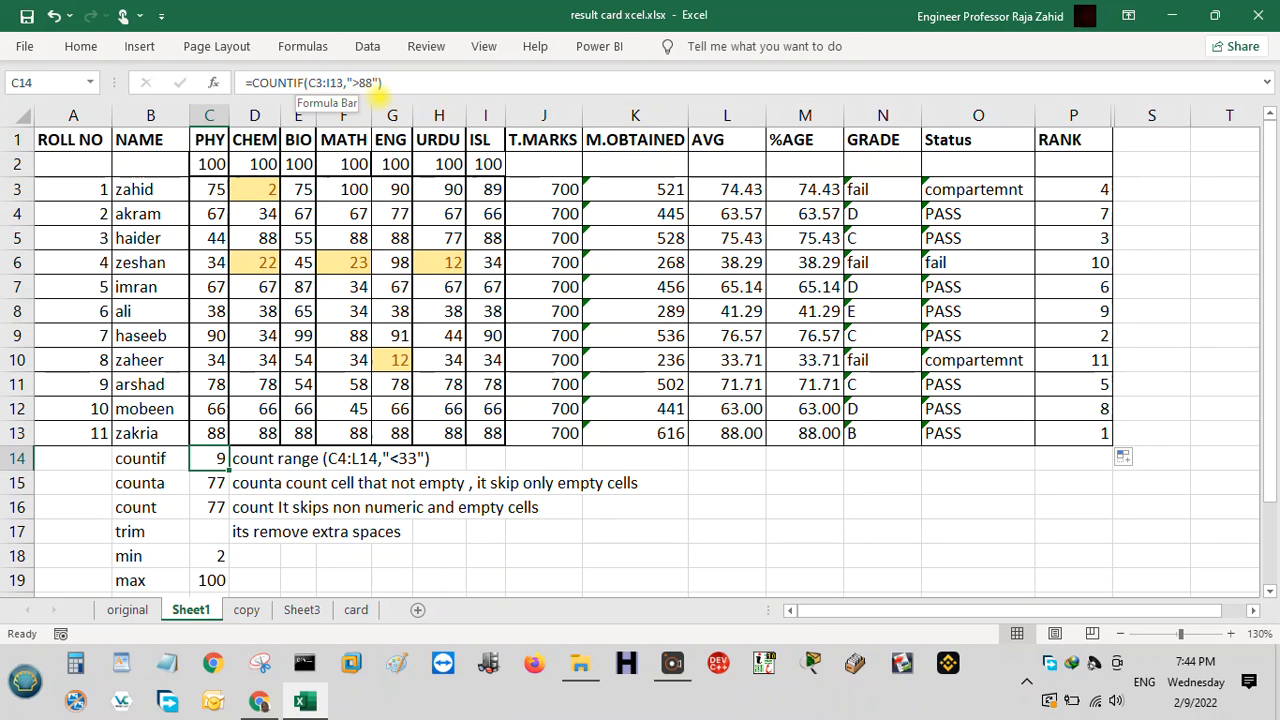
drag(210, 189, 484, 443)
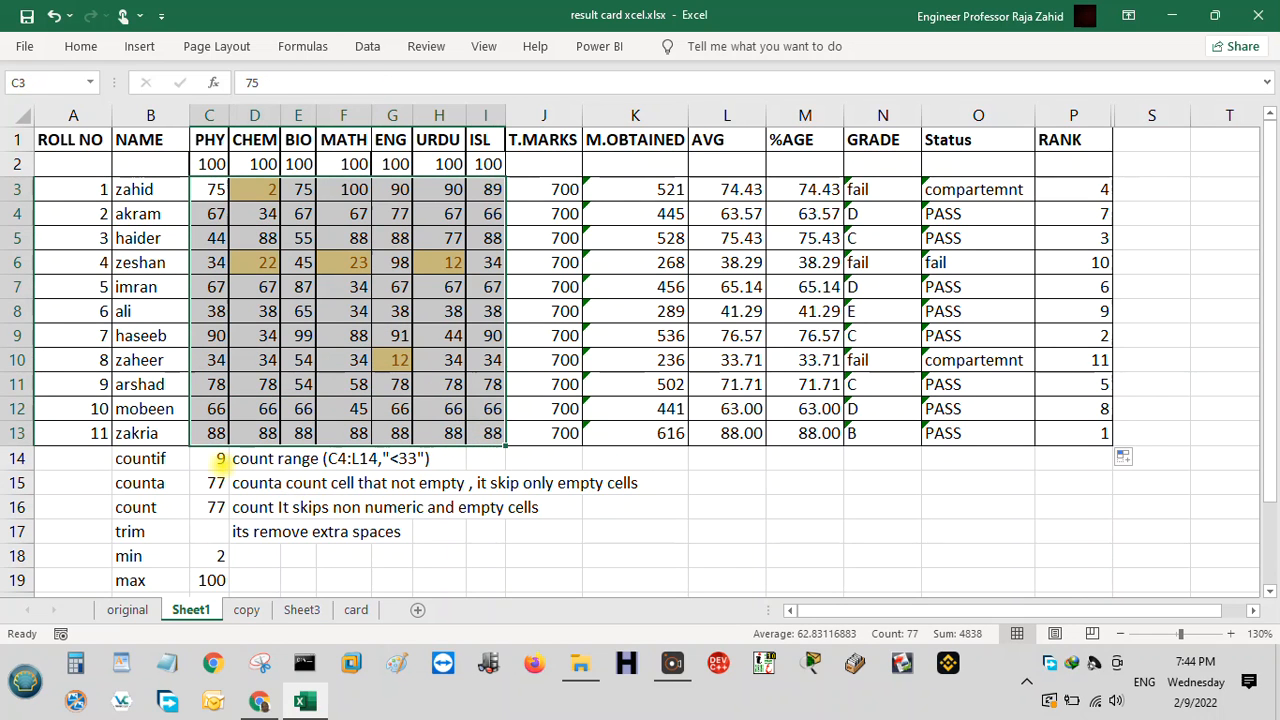
click(218, 462)
Test the COUNTIF formula in C14 by setting the PHY mark in C13 to 77
click(217, 433)
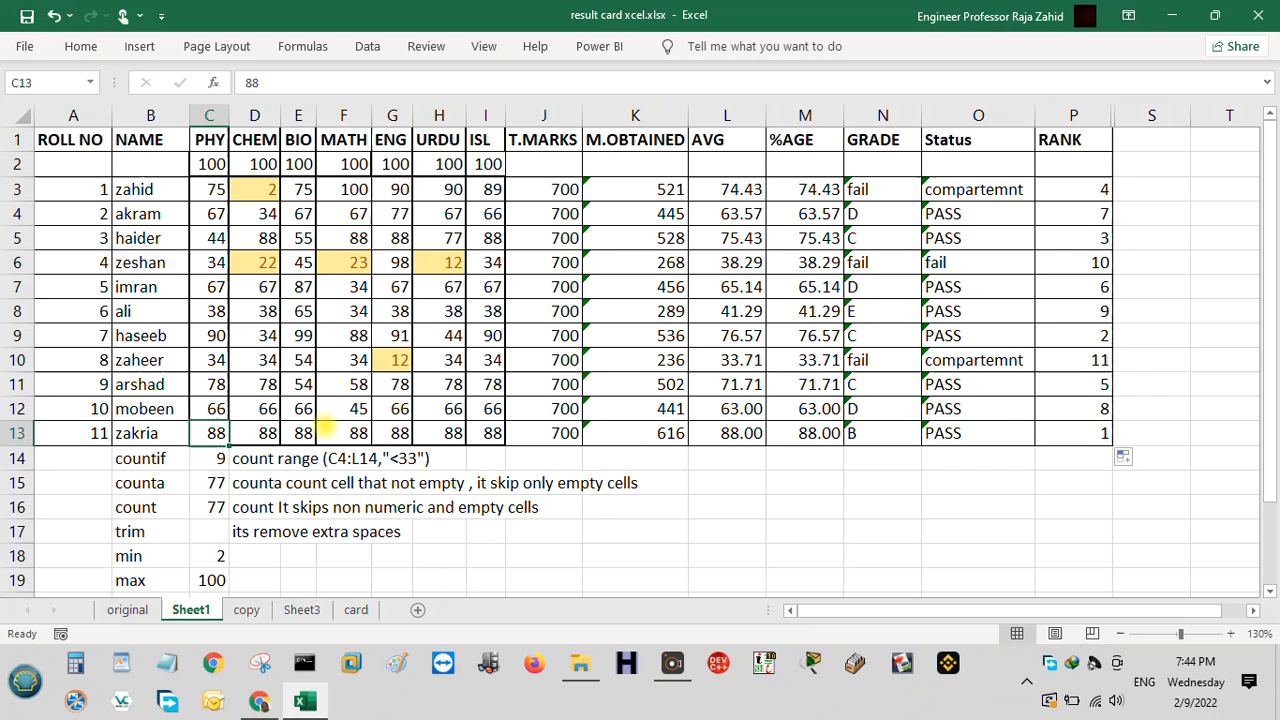
text(77)
key(Return)
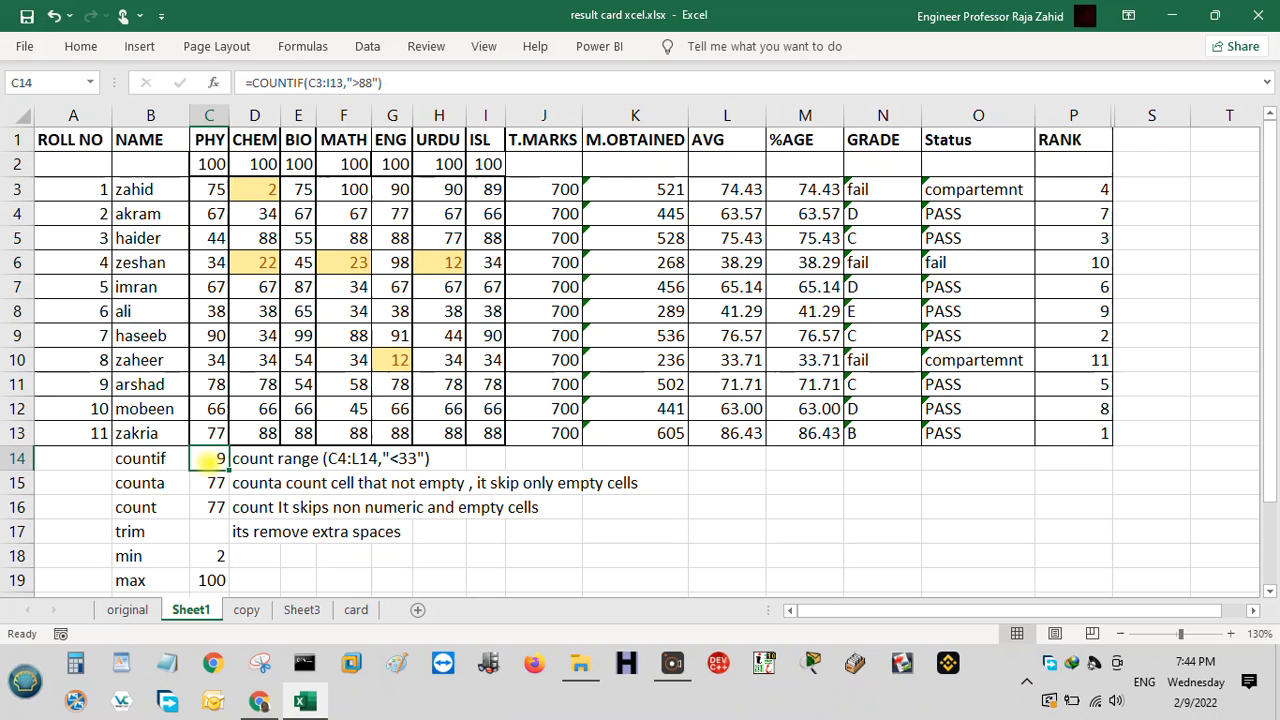
click(209, 433)
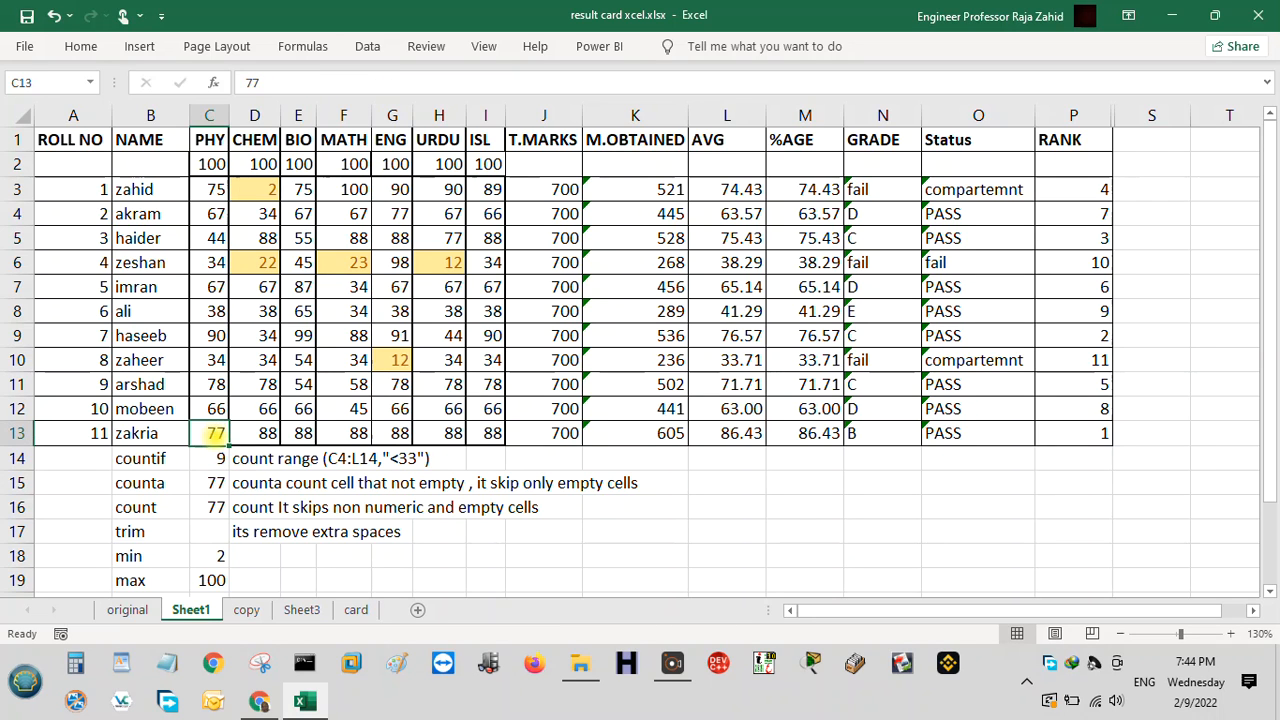
click(216, 458)
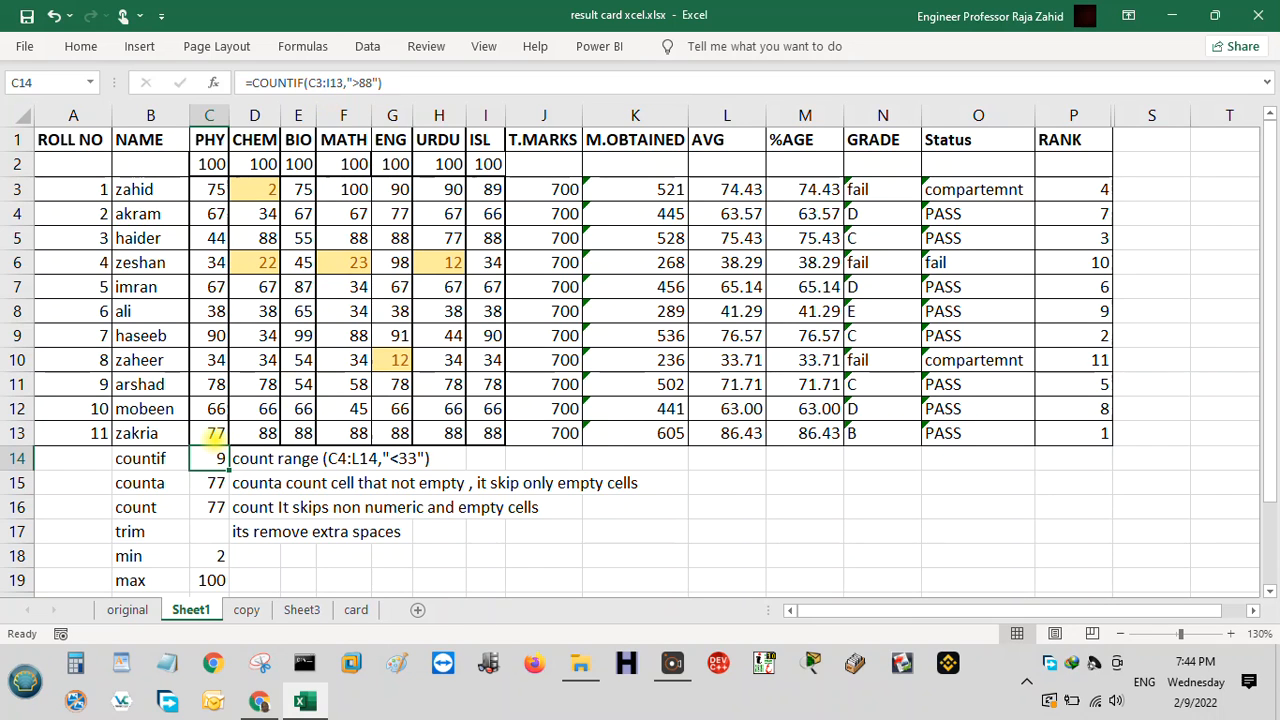
Set the PHY mark in C13 back to 88
click(216, 433)
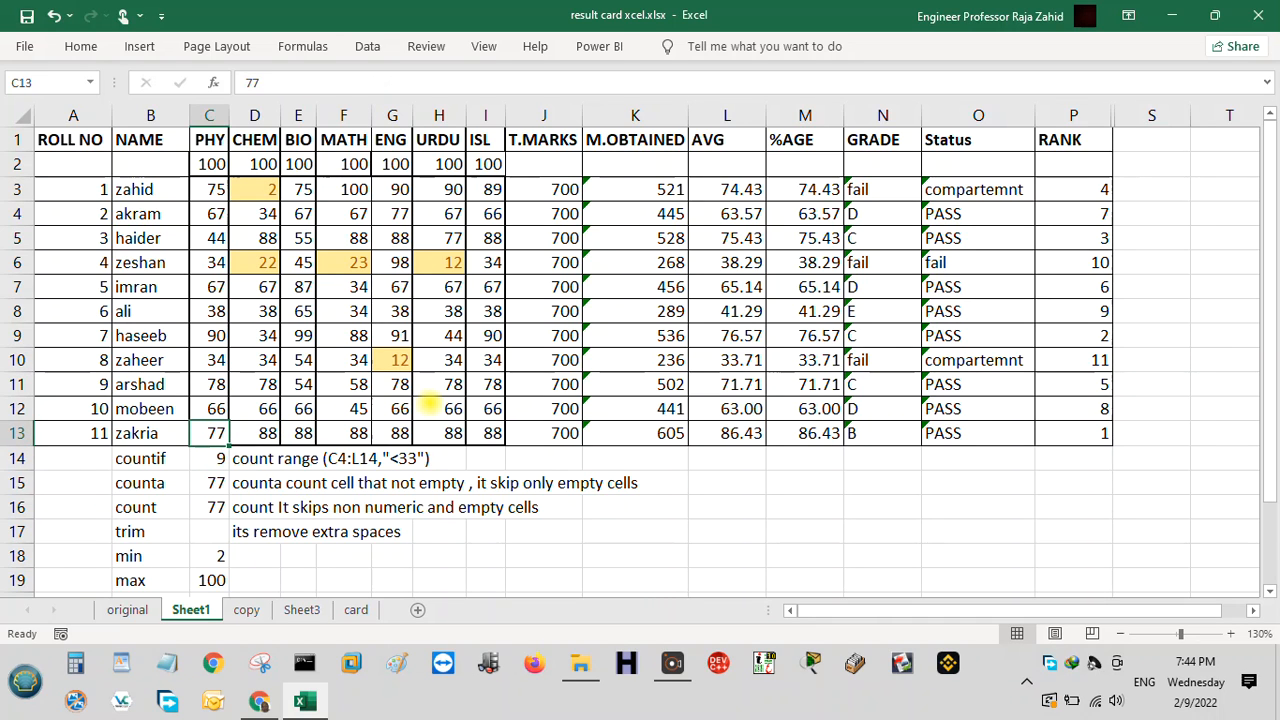
text(88)
key(Return)
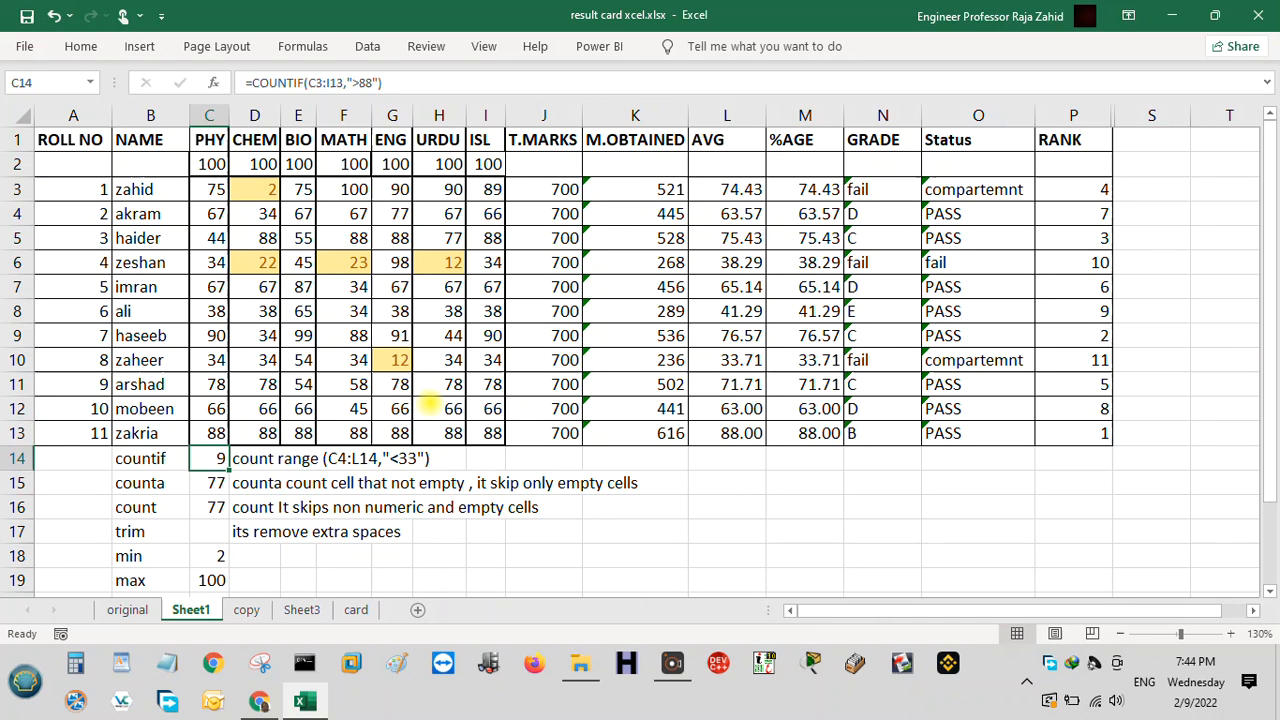
Test the COUNTIF formula in C14 by setting the CHEM mark in D12 to 99
click(260, 409)
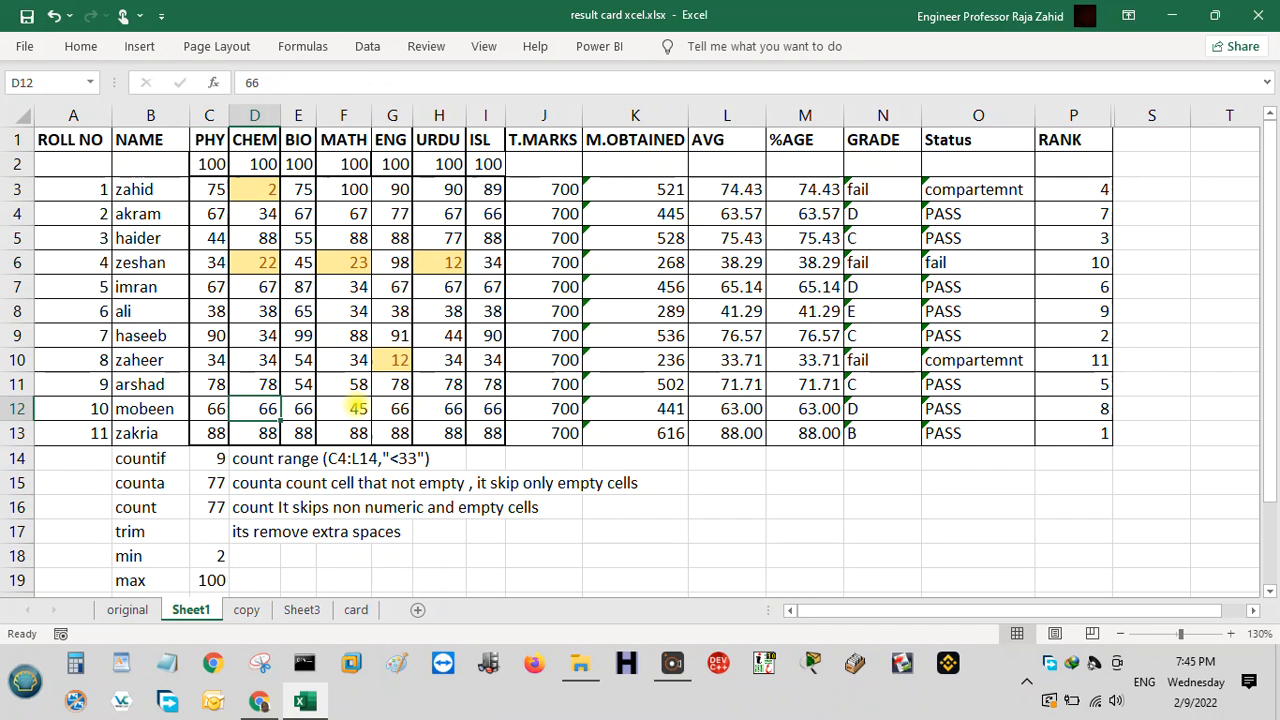
text(99)
key(Return)
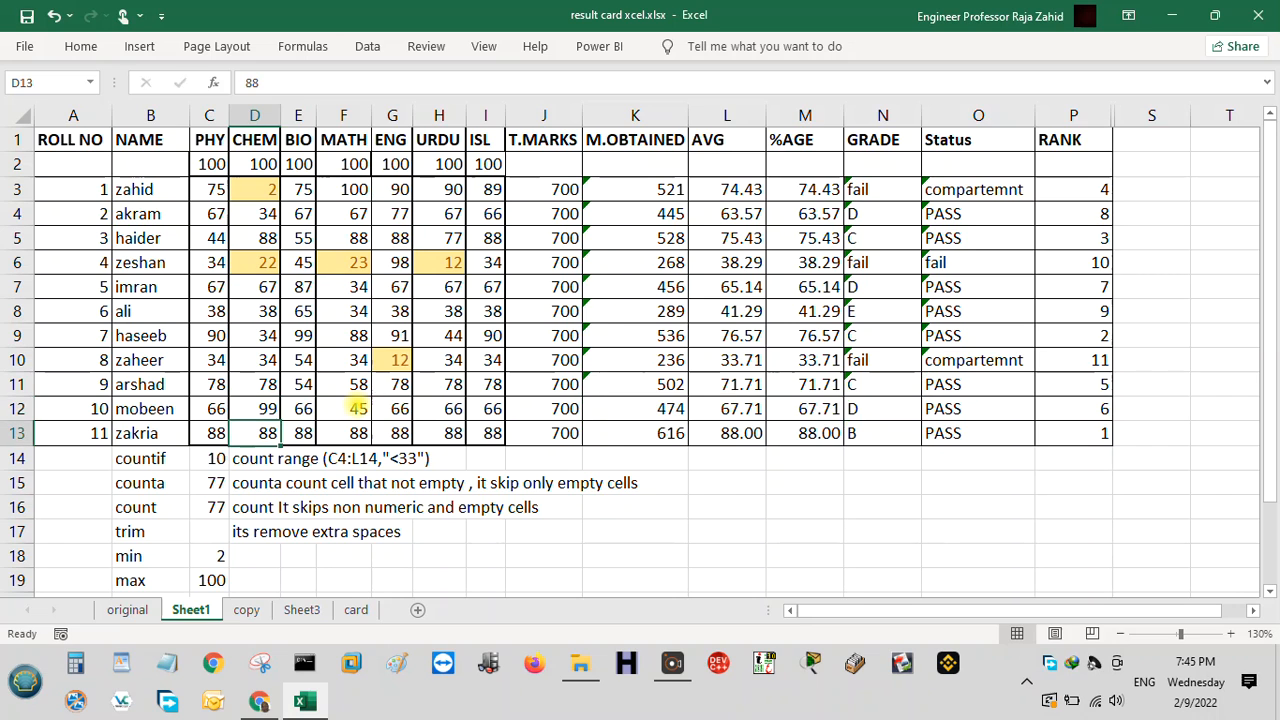
Change the criterion of the COUNTIF formula in C14 to "<33"
click(215, 458)
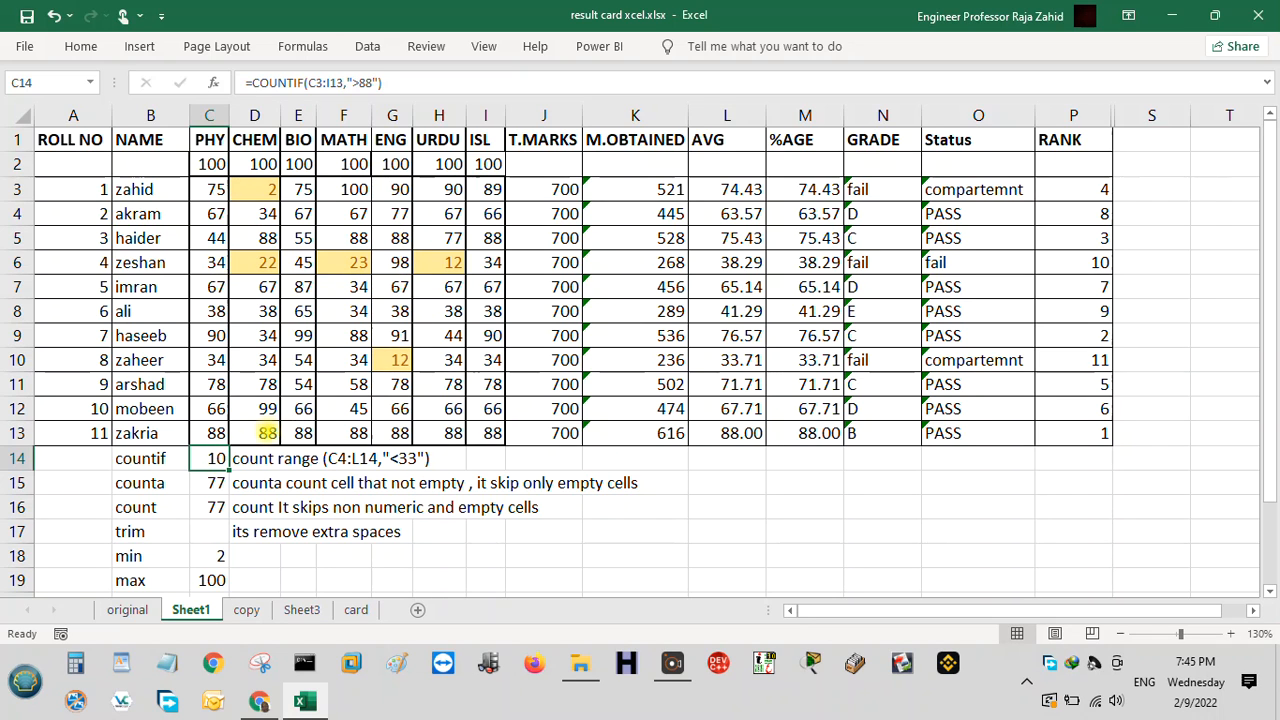
click(368, 83)
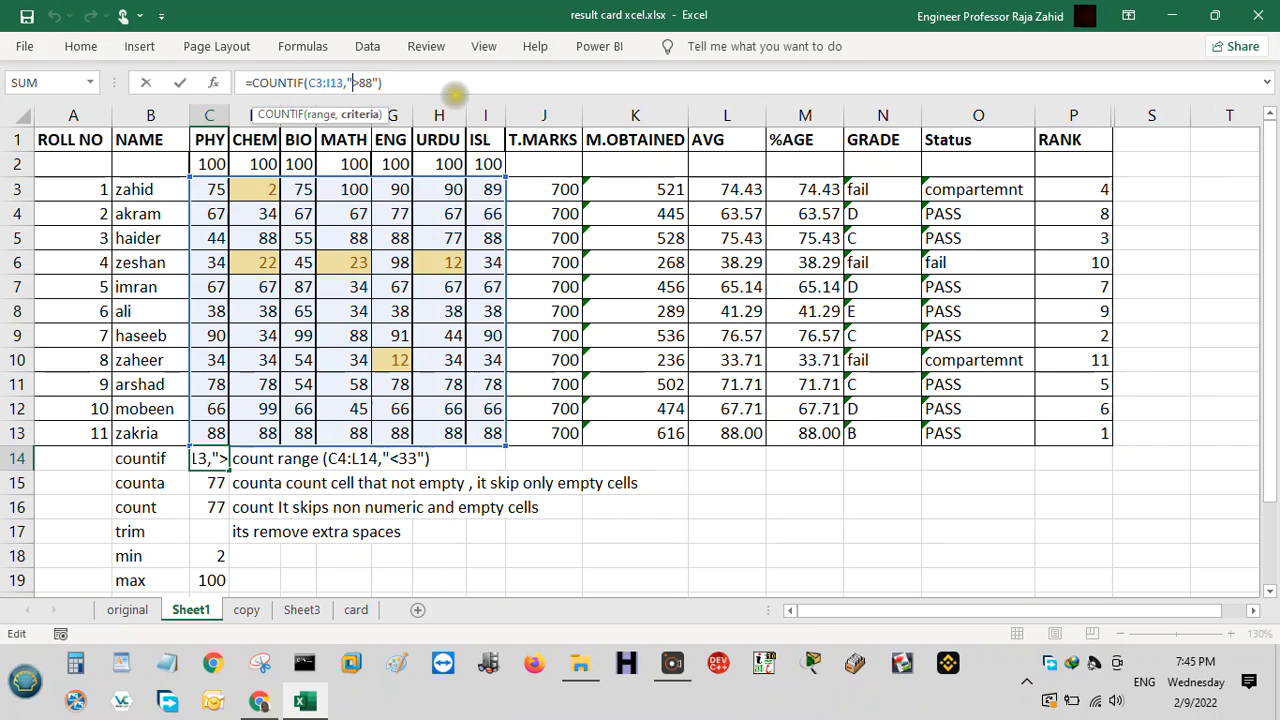
text(<33)
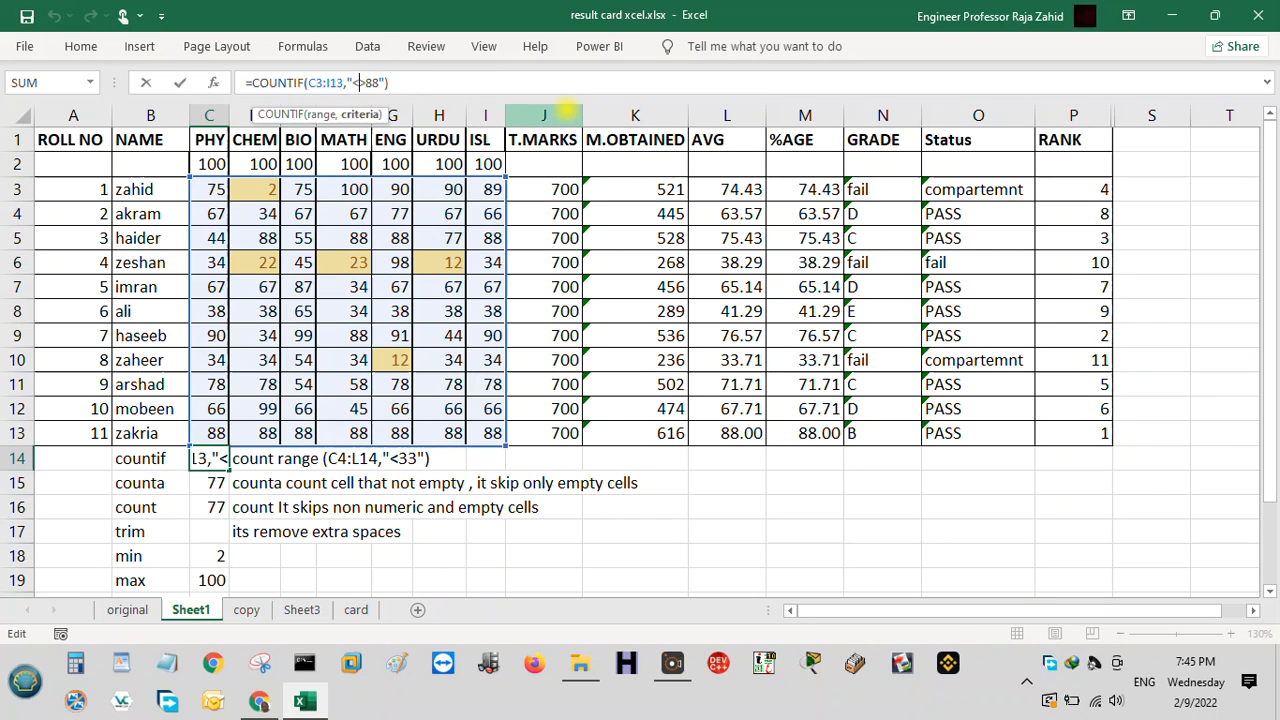
key(Delete)
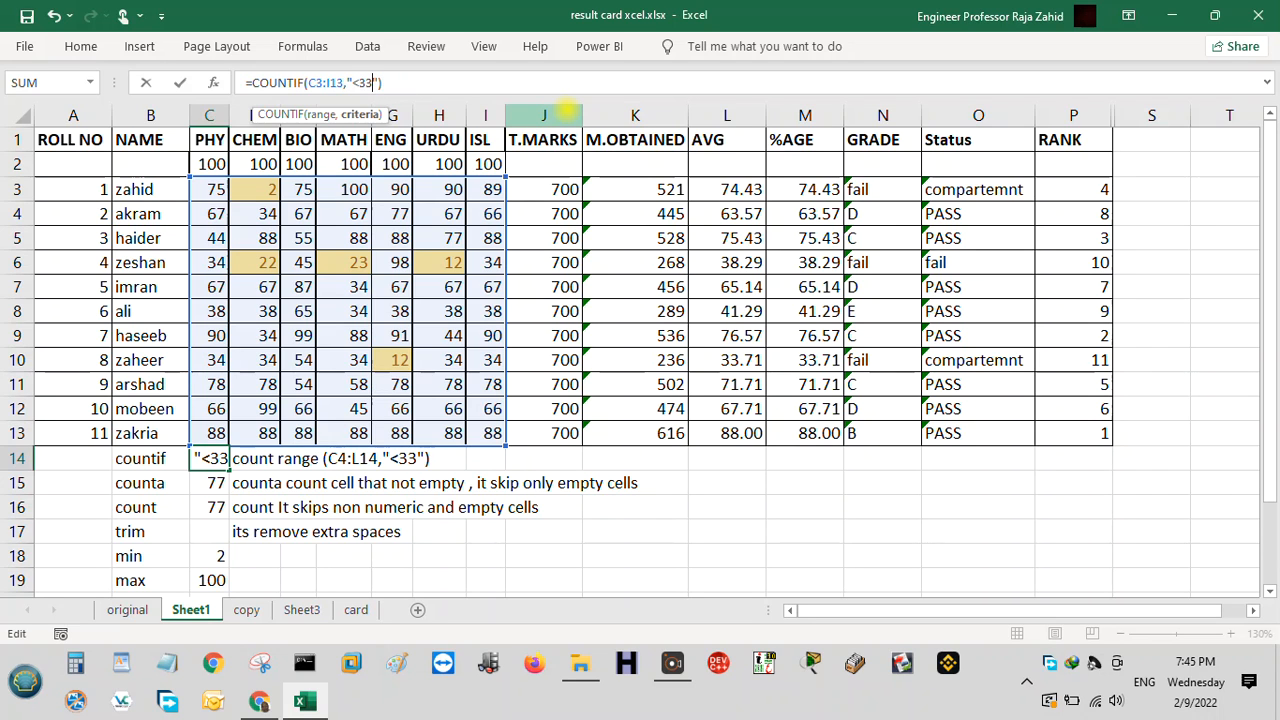
key(Return)
text(4)
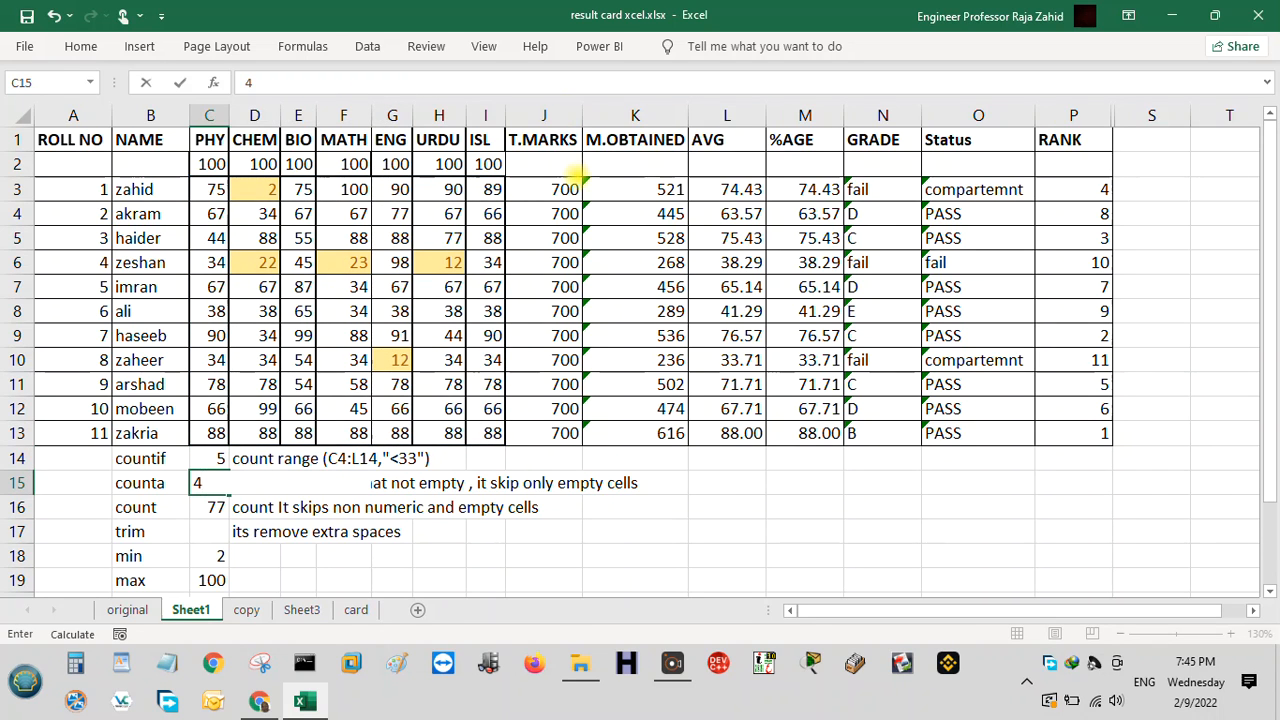
key(Escape)
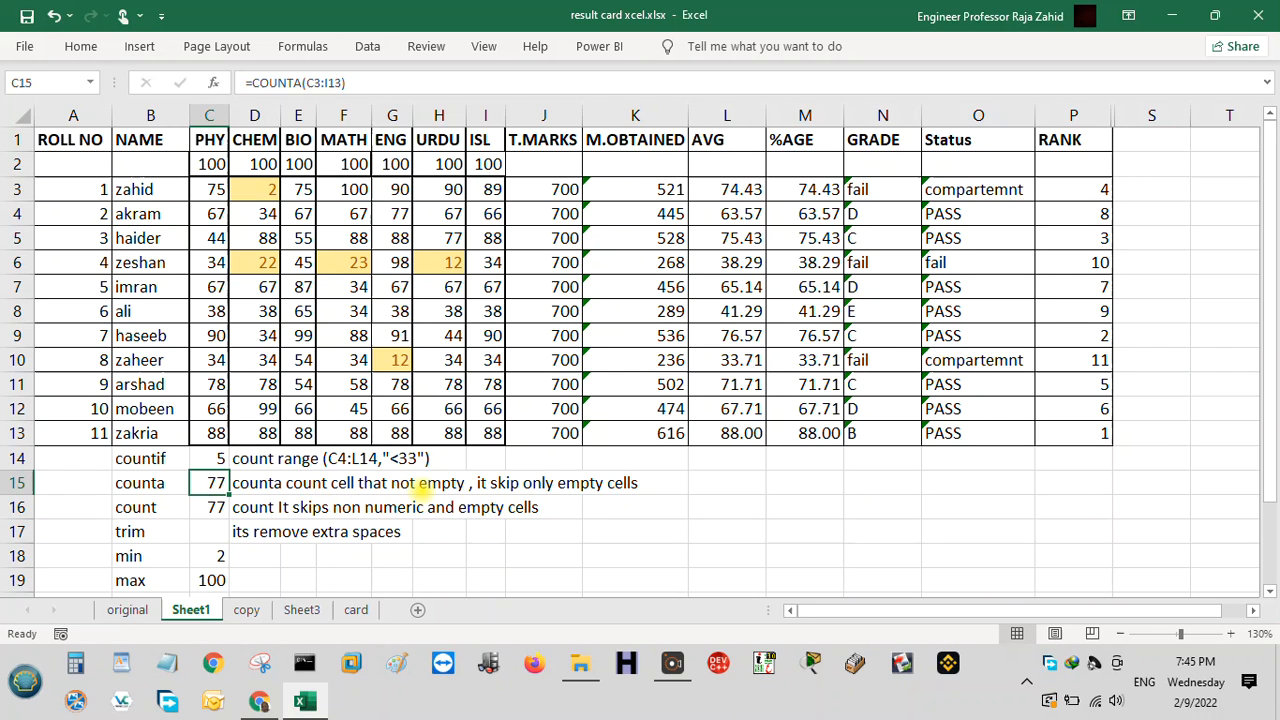
Test the COUNTA formula in C15 by clearing the CHEM marks in D9 and D10
click(268, 336)
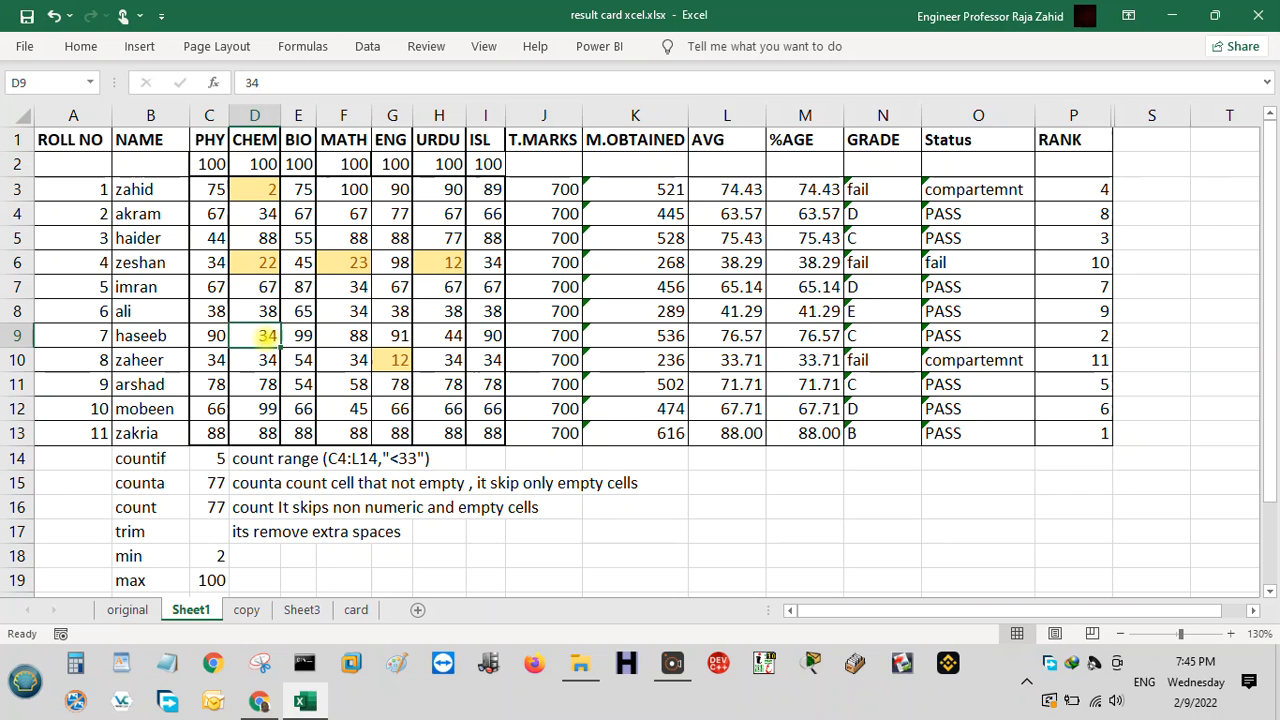
key(Delete)
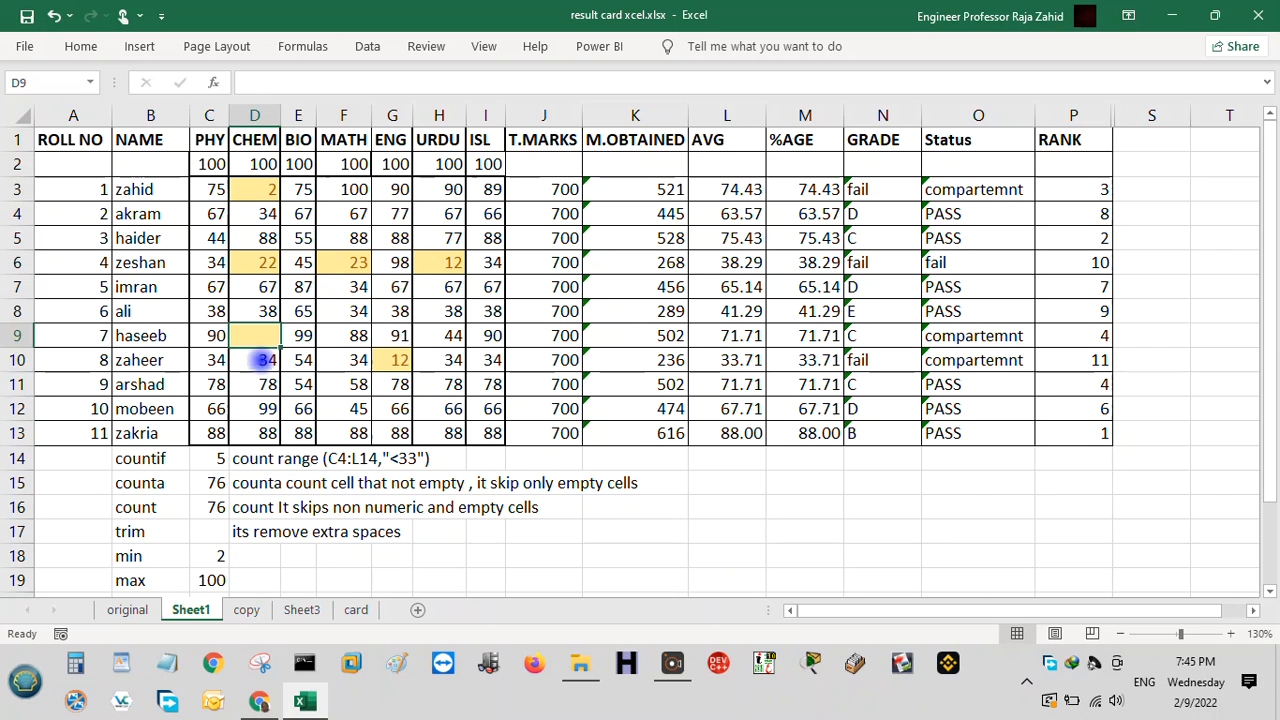
click(262, 360)
key(Delete)
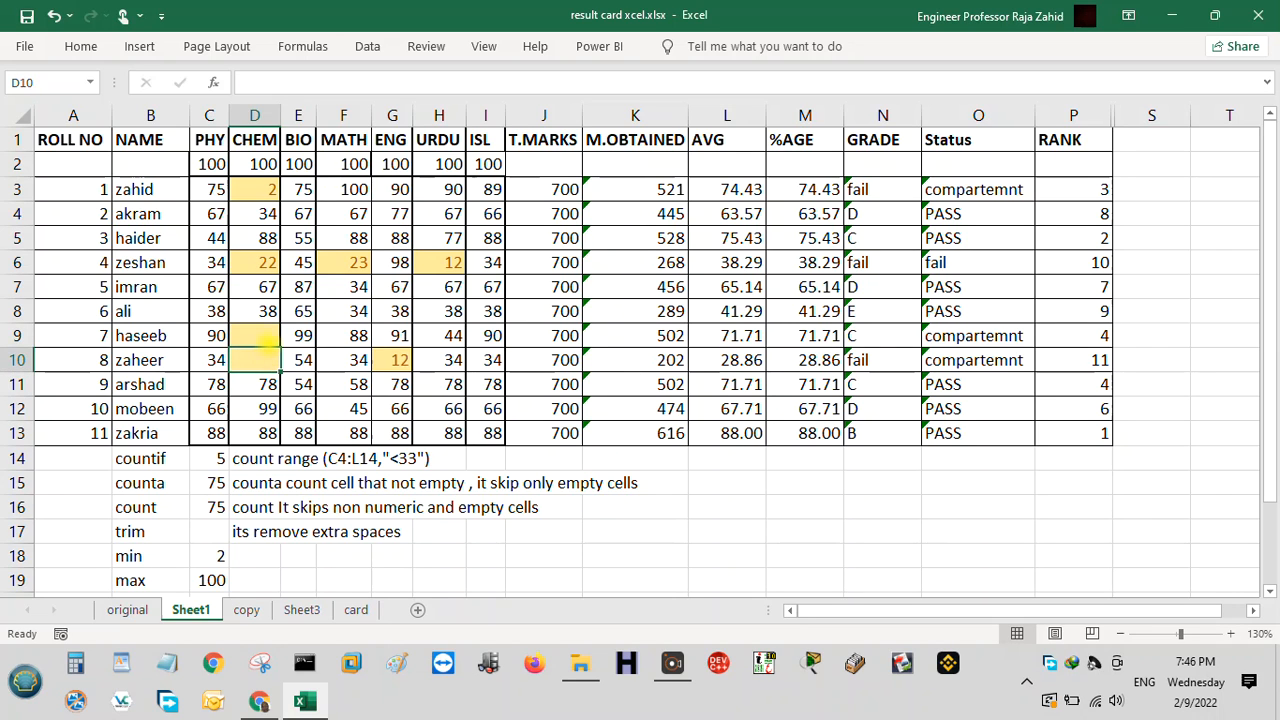
Set the CHEM marks to 56 in D9 and 78 in D10
click(263, 338)
text(56)
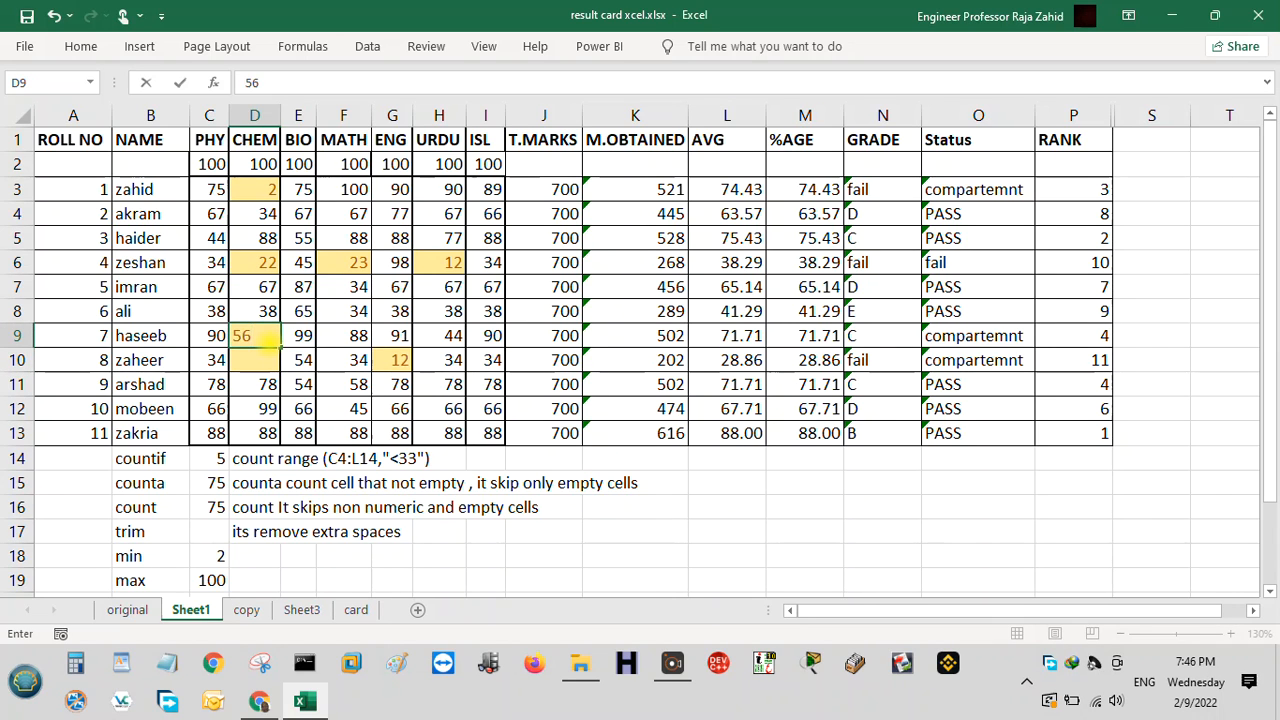
click(266, 360)
text(78)
key(Return)
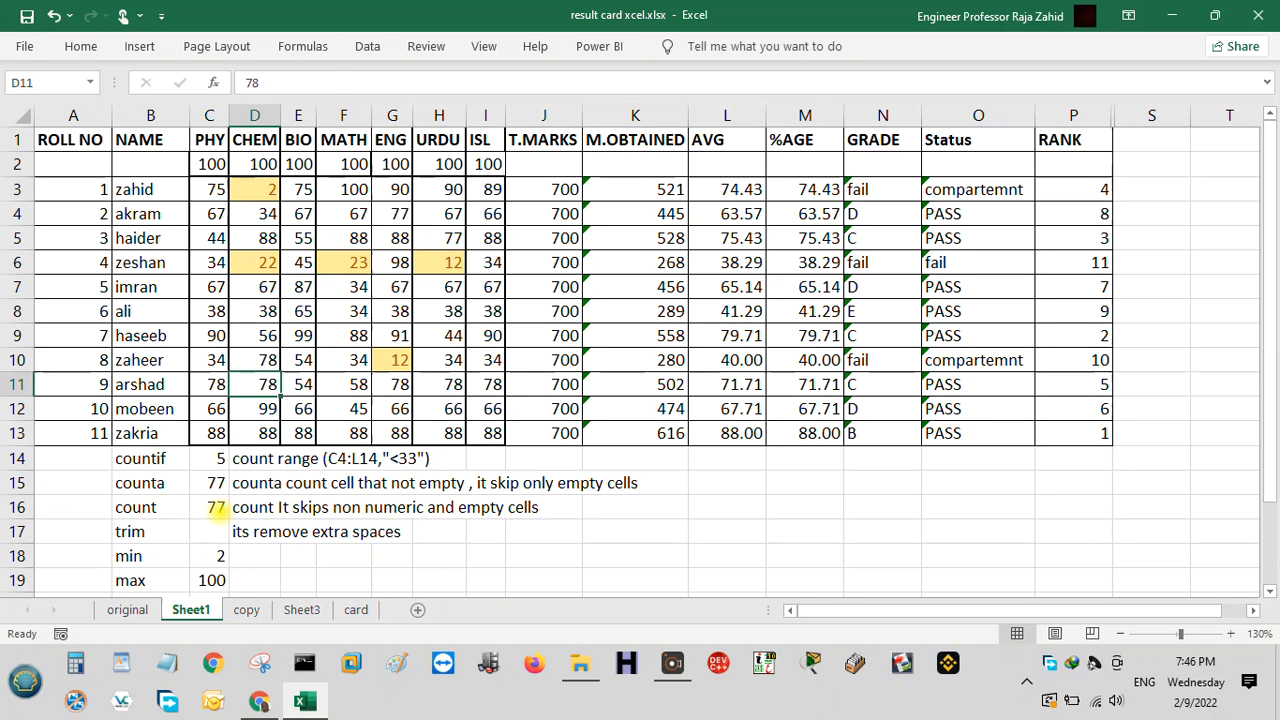
Check the COUNT formula in C16 and test it by clearing the CHEM mark in D9
click(210, 507)
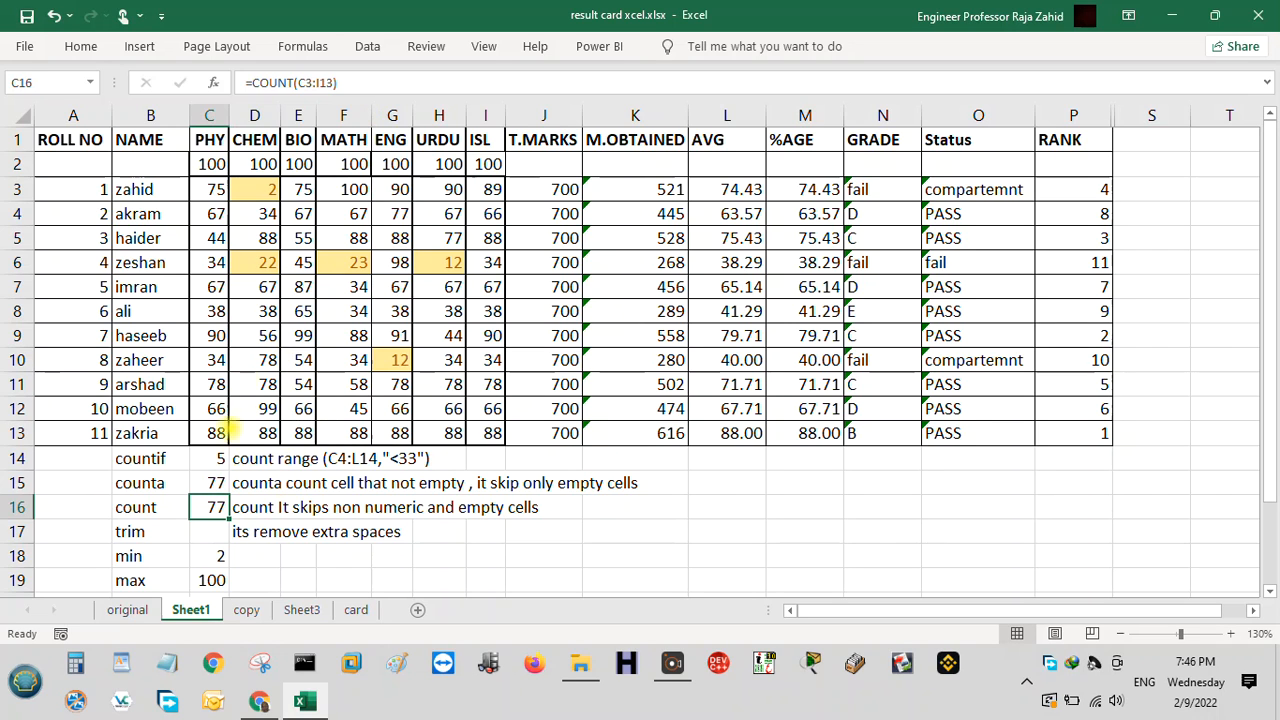
click(252, 335)
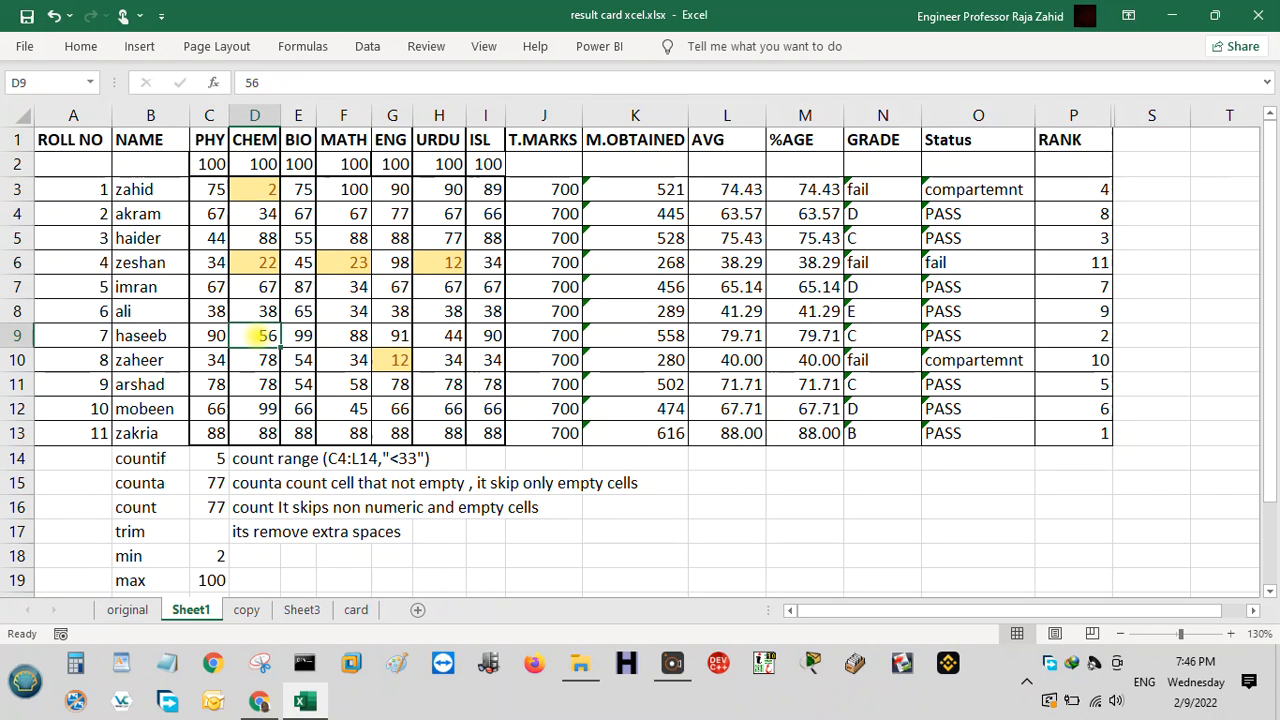
key(Delete)
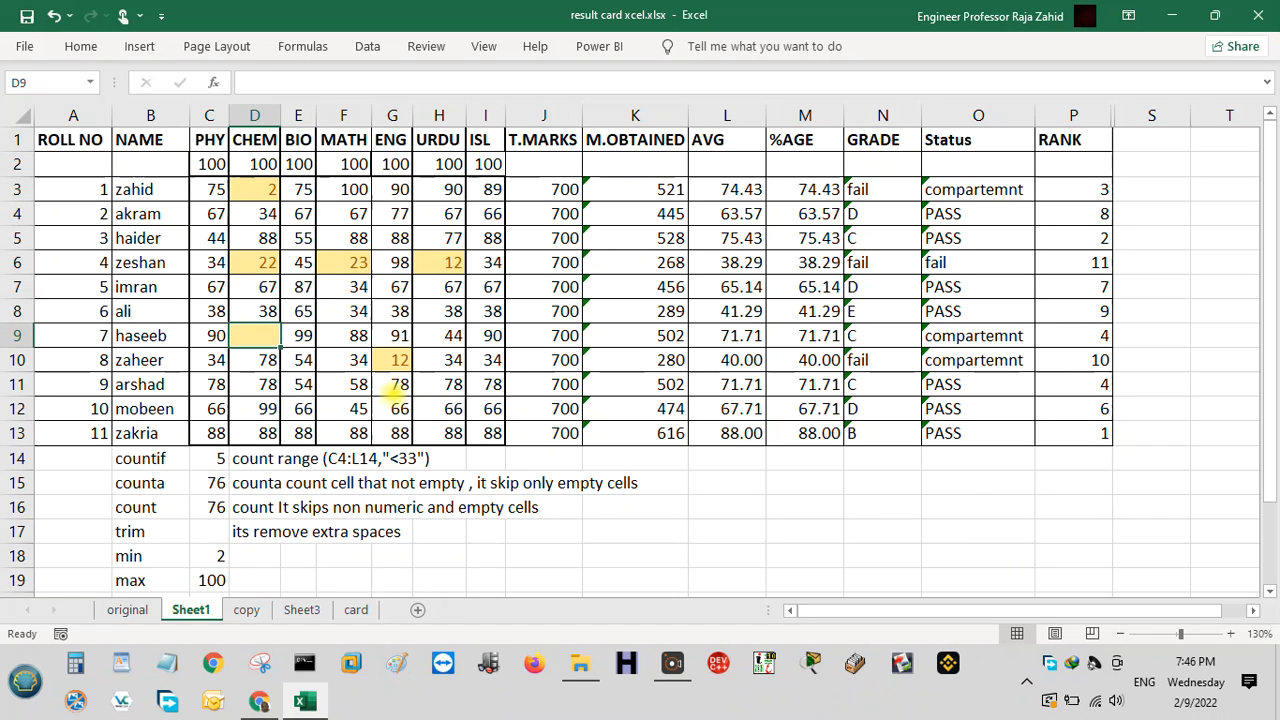
Replace the ENG mark in G11 with the text fdf to compare COUNT and COUNTA on non-numeric entries
click(398, 385)
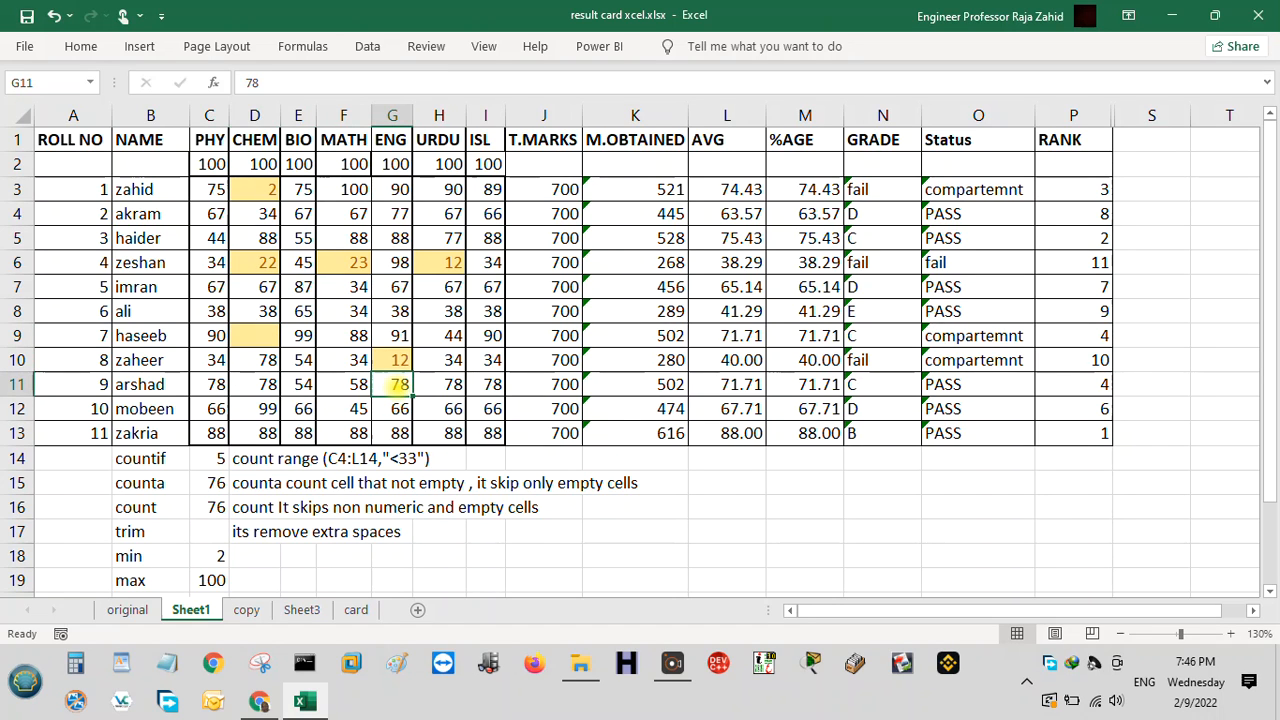
text(fdf)
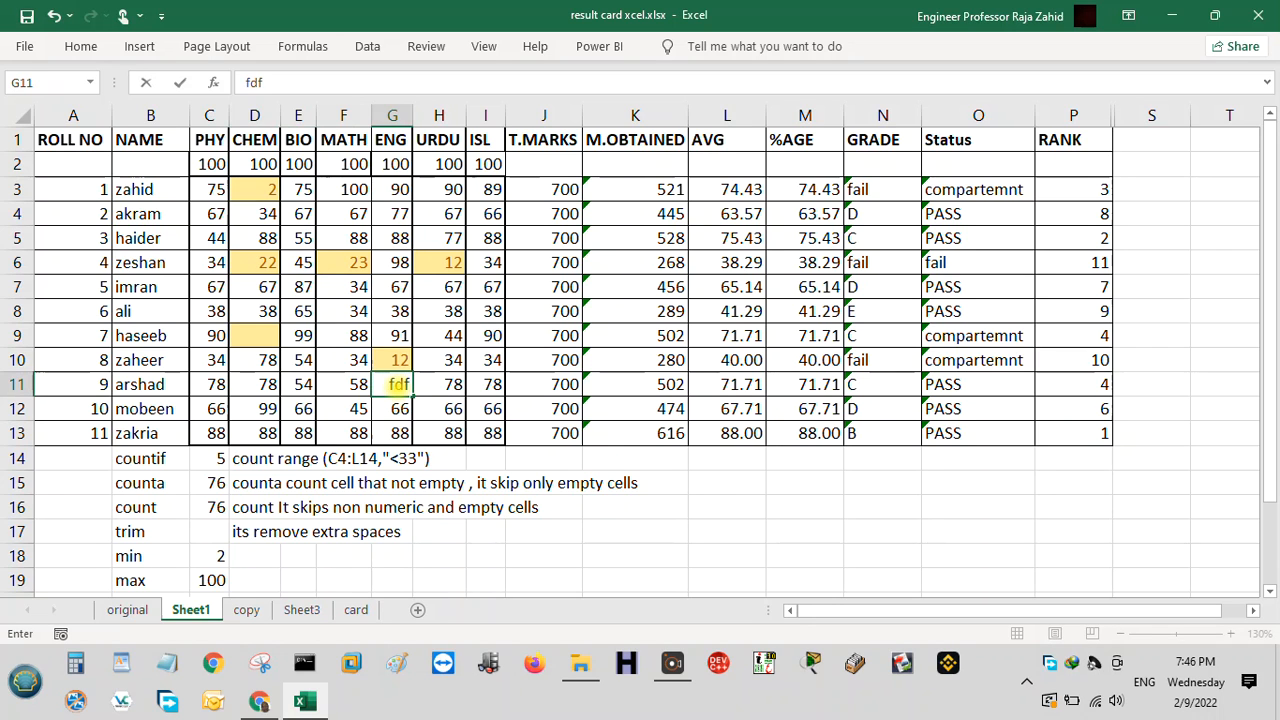
key(Return)
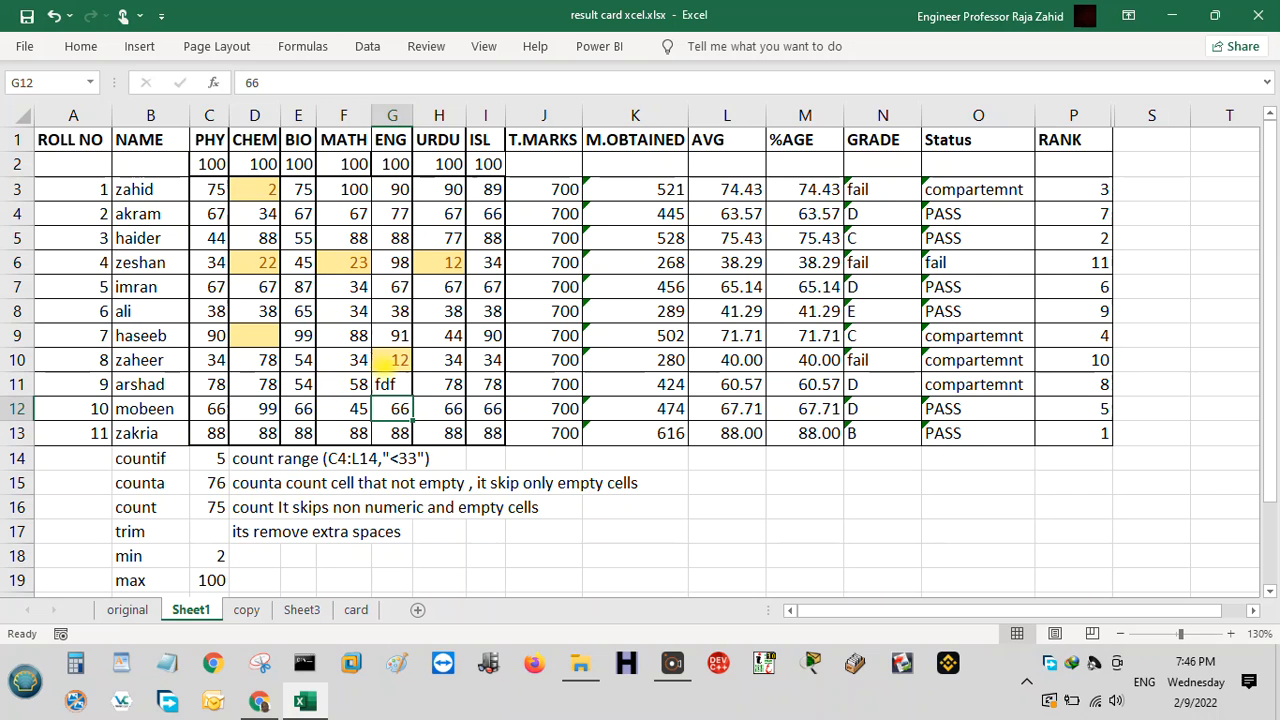
click(386, 386)
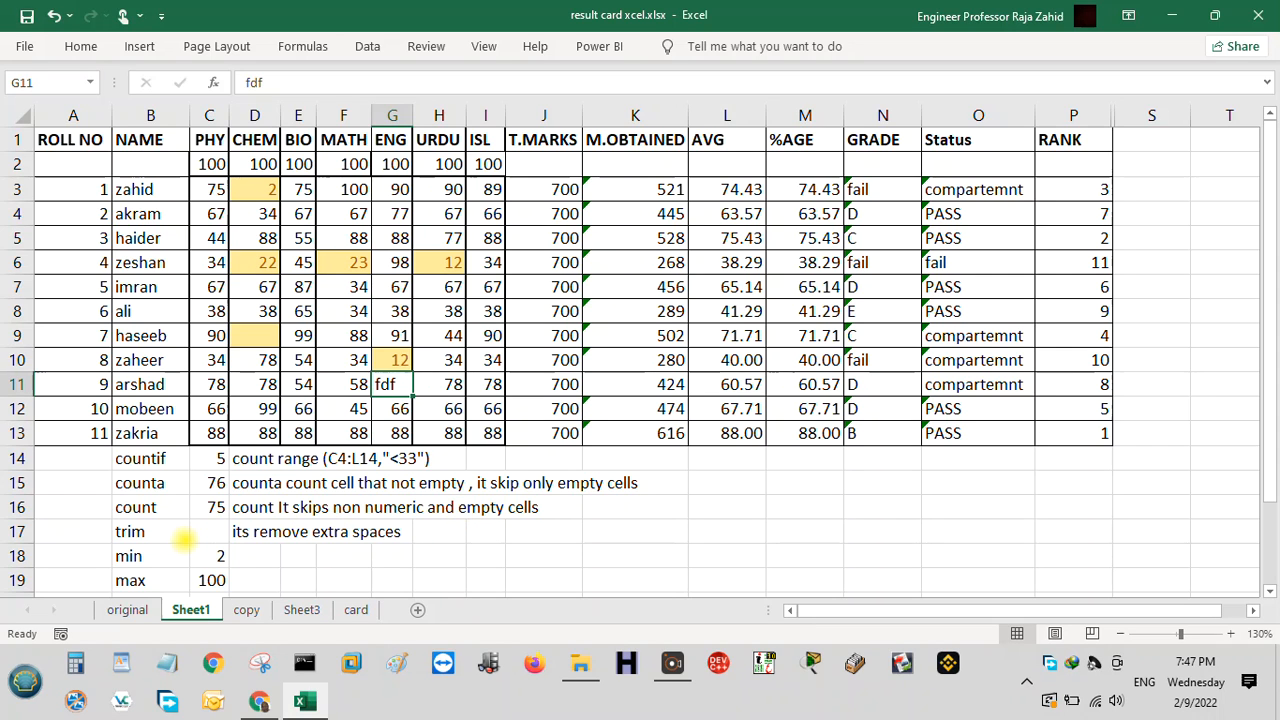
Add a second name after several extra spaces in B12 and widen column B to fit the longer text
click(208, 532)
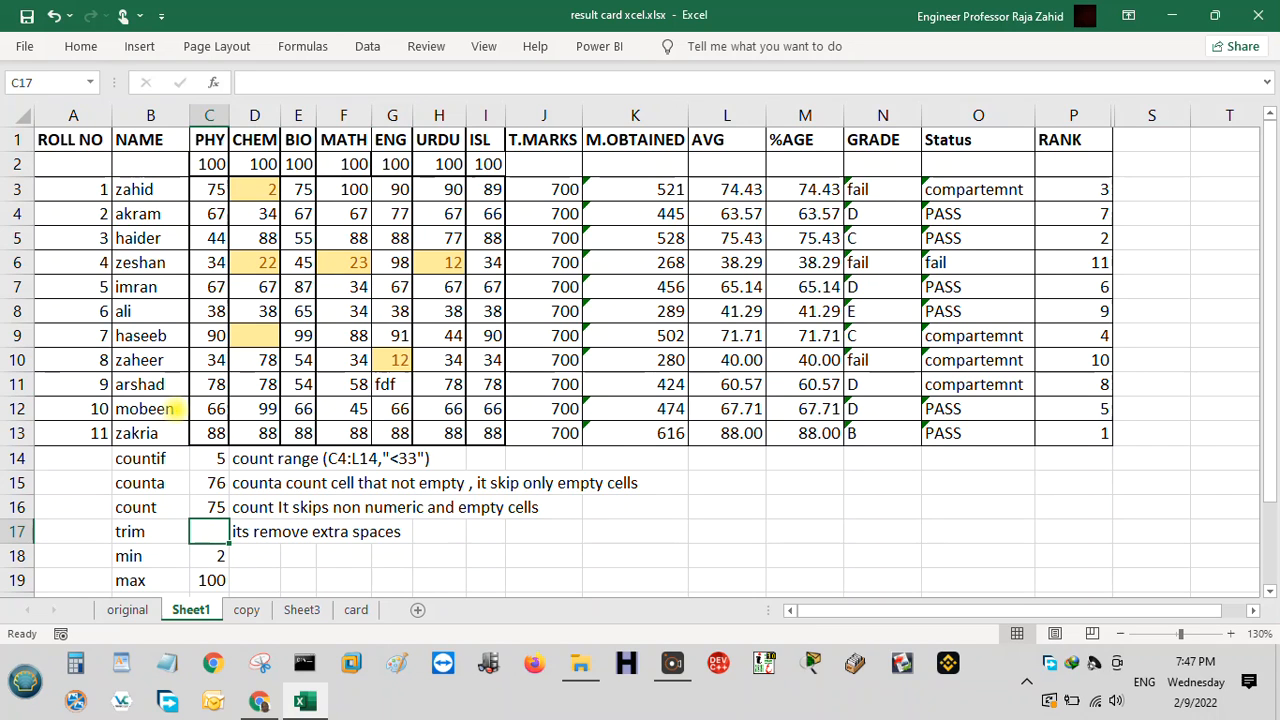
double_click(172, 408)
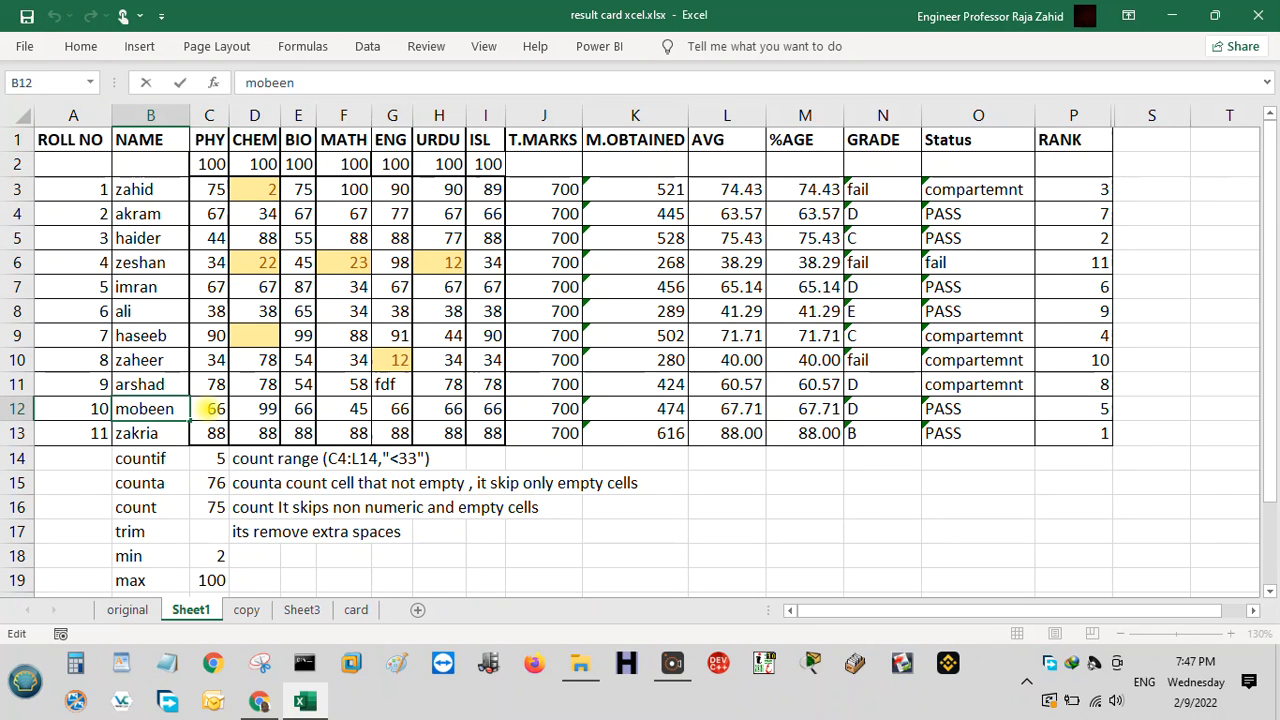
text(mobe)
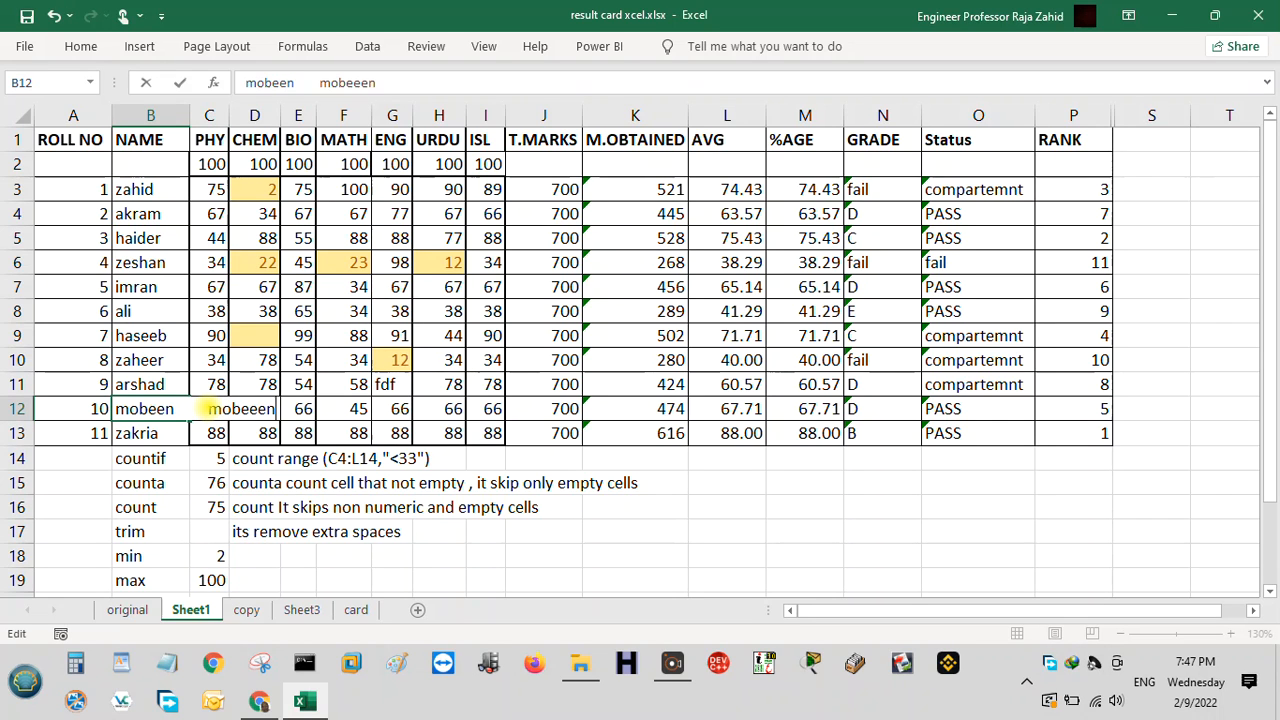
text(en)
key(Return)
drag(188, 116, 379, 116)
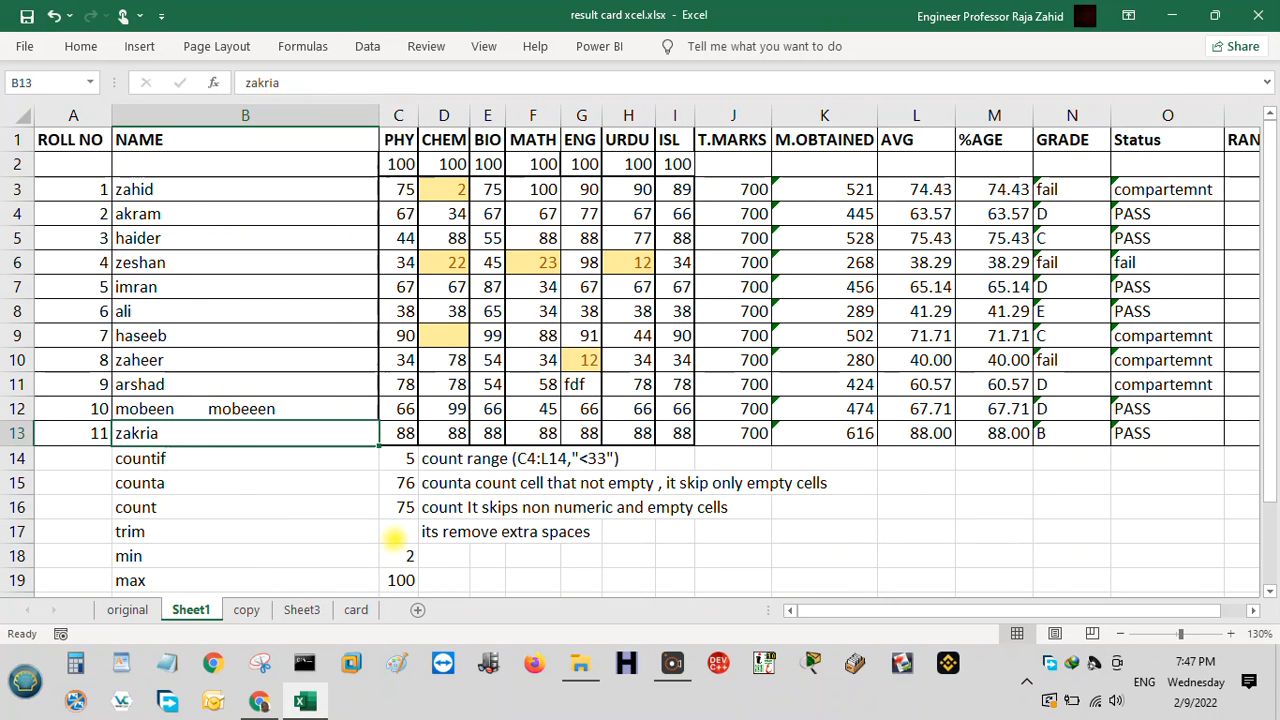
Enter the formula =TRIM(B12) in C17, widen column C to check the trimmed text, and undo the widening
click(394, 536)
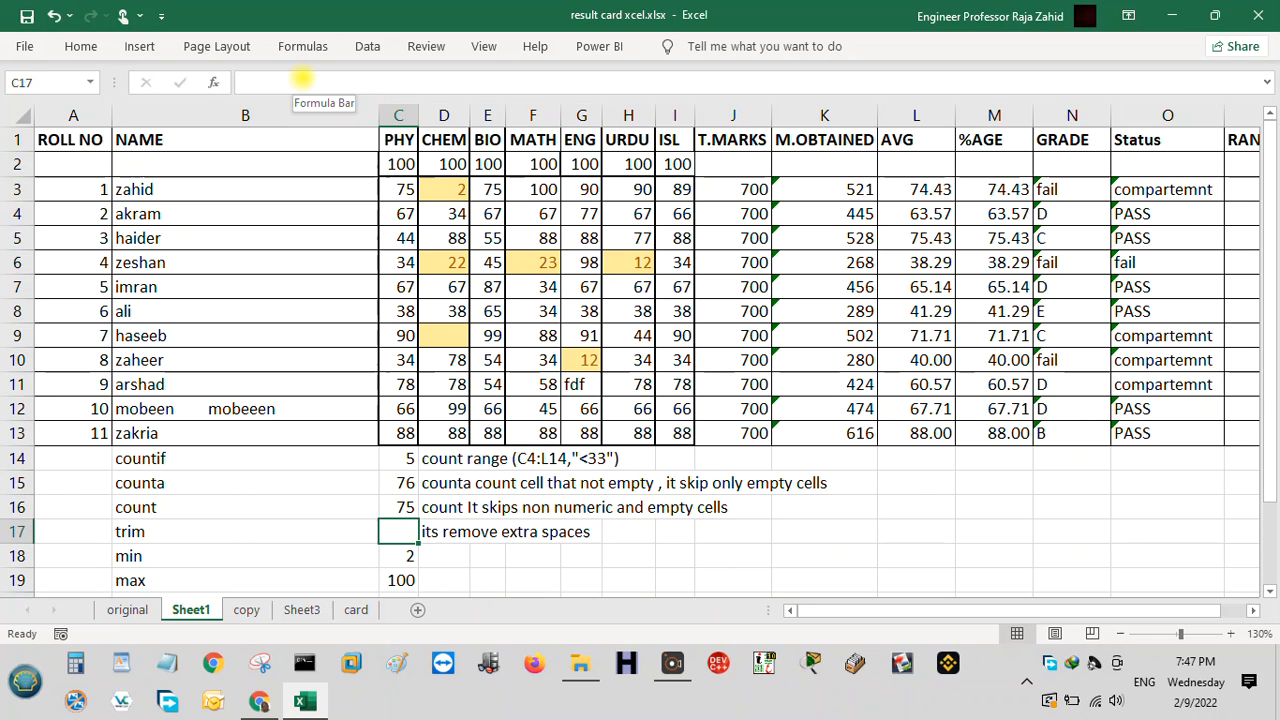
click(301, 78)
text(=)
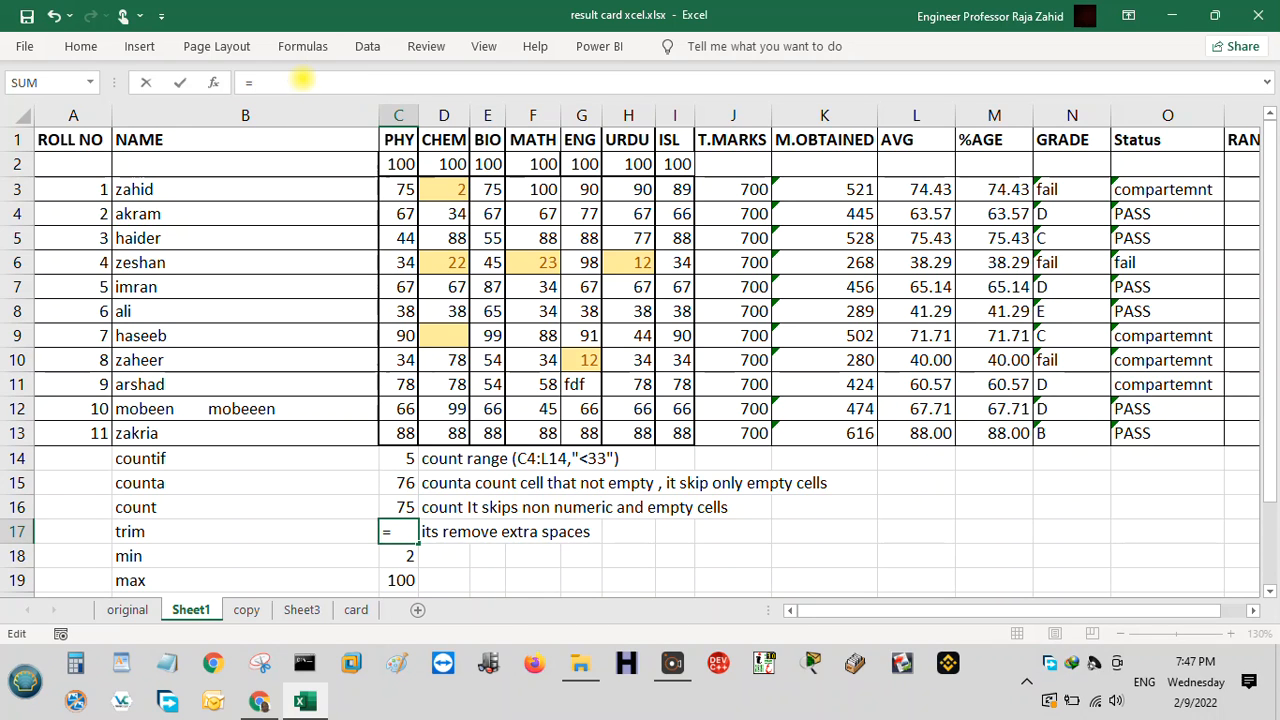
text(trim()
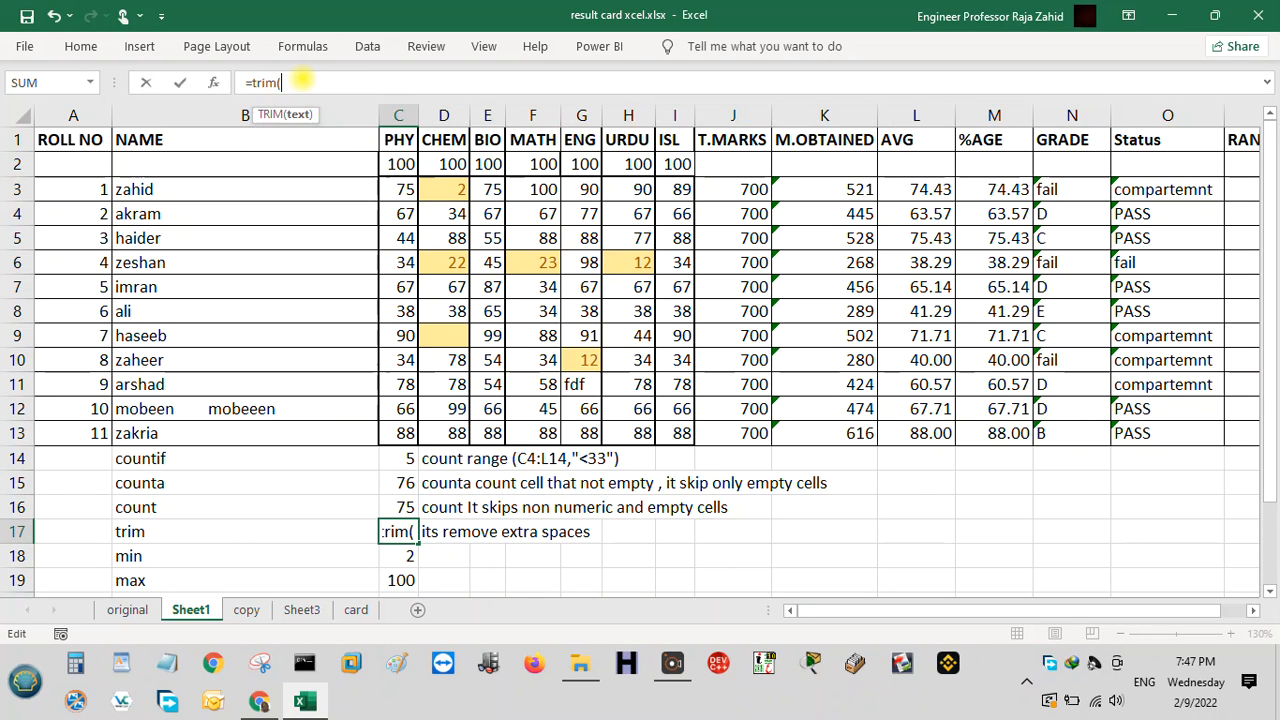
click(222, 406)
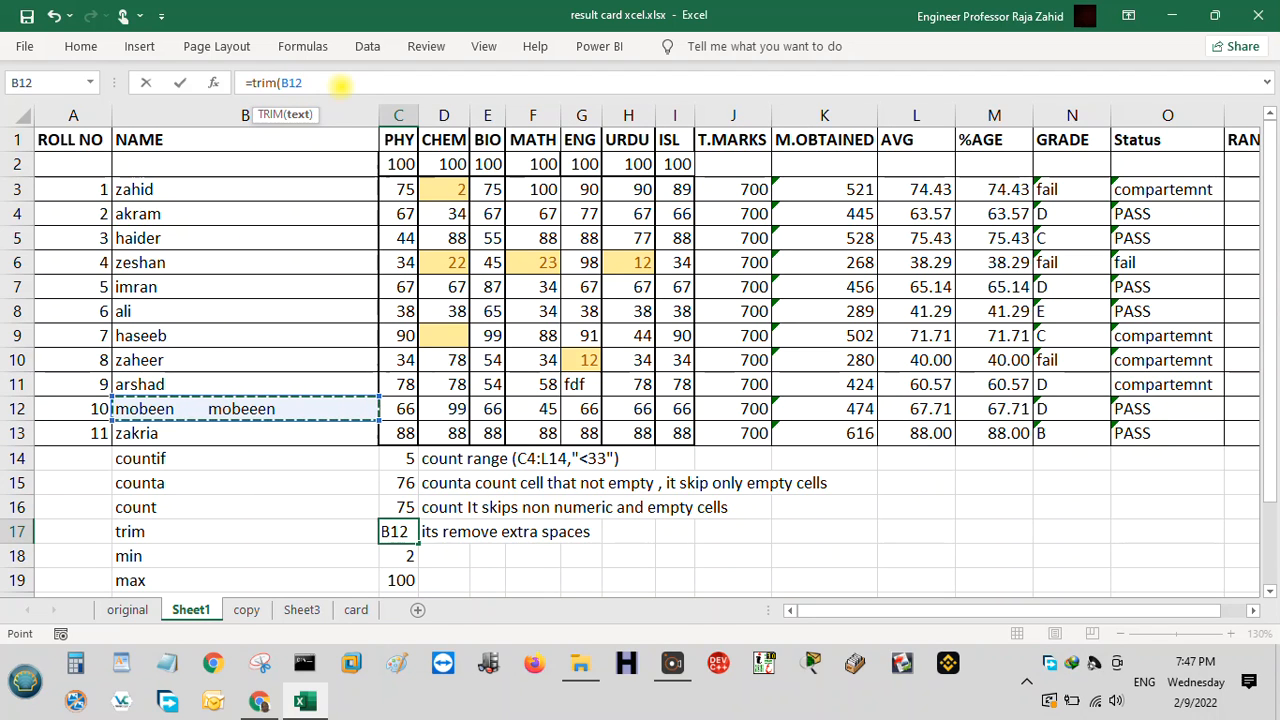
text())
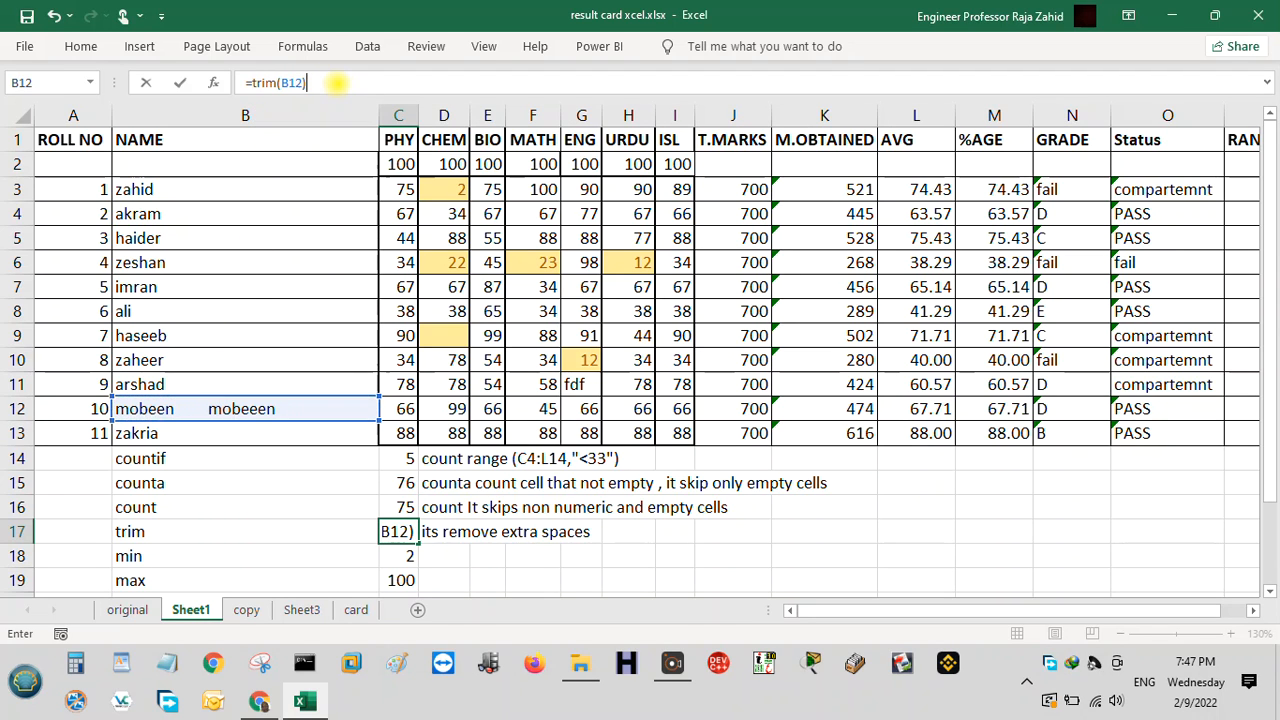
key(Return)
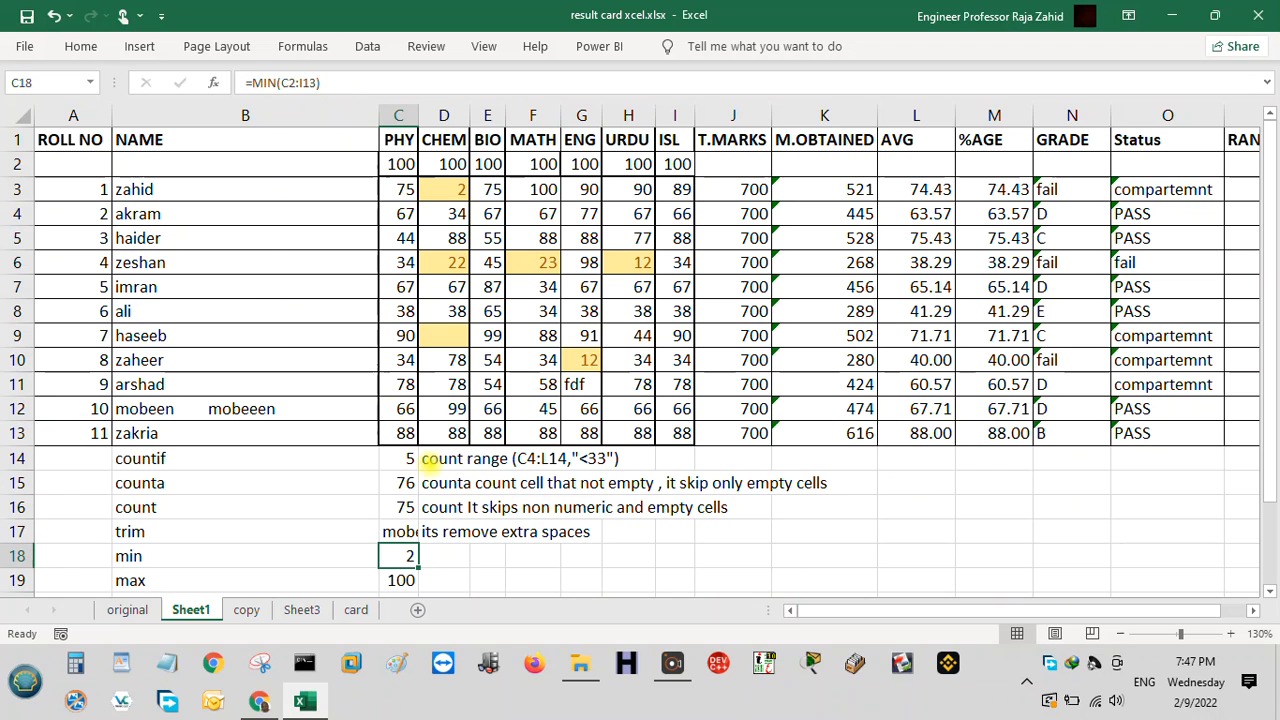
drag(418, 115, 514, 119)
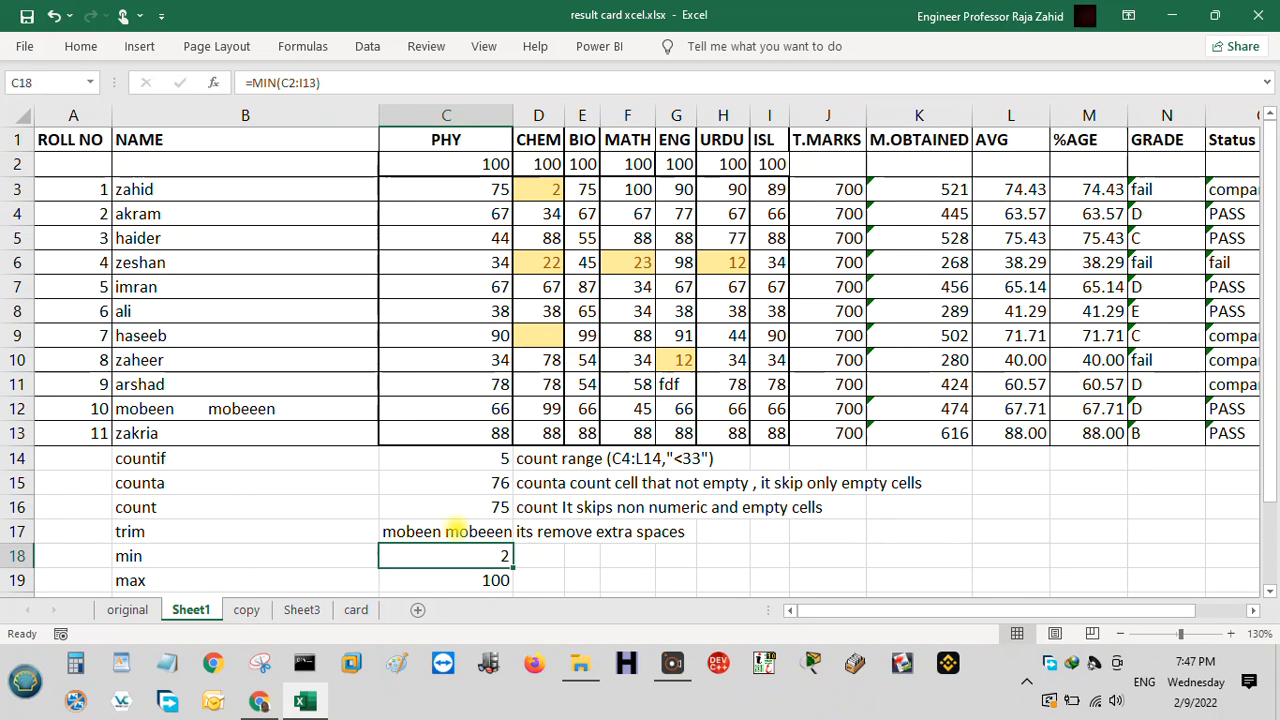
key(ctrl+z)
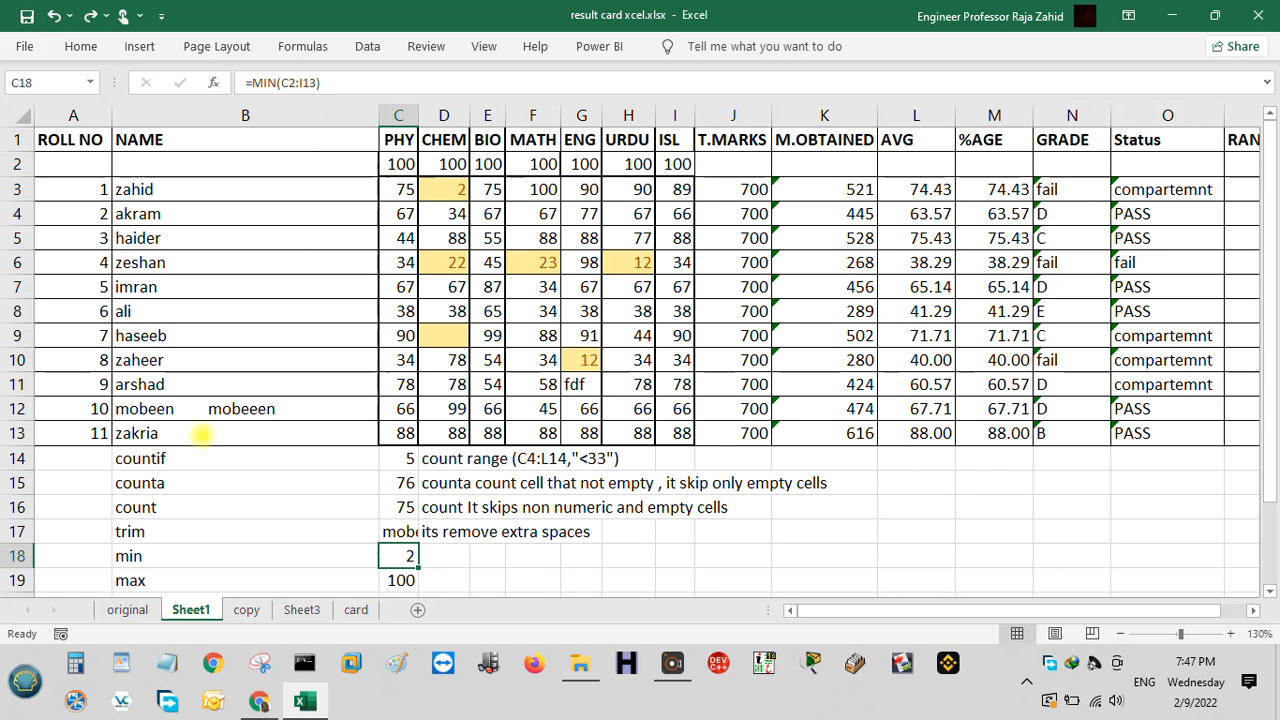
Test the TRIM formula by inserting extra spaces before and in the middle of the first name in B12
click(120, 409)
double_click(113, 410)
click(123, 407)
double_click(121, 409)
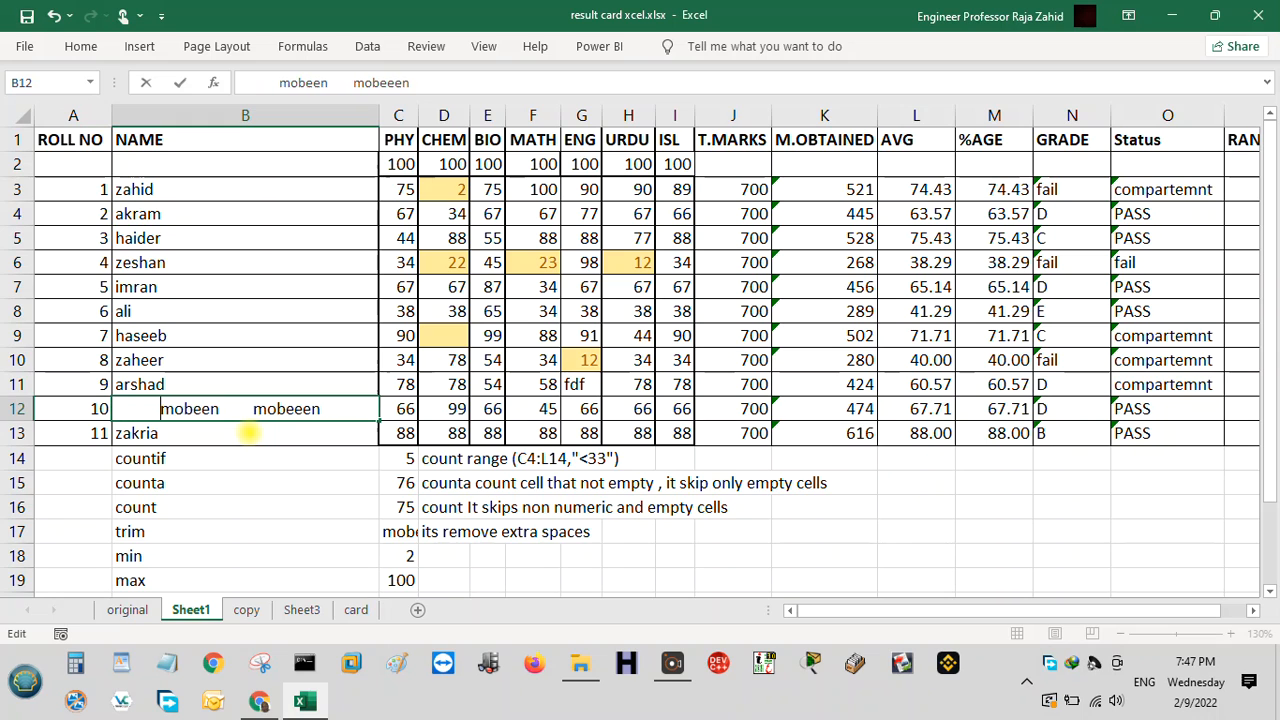
click(206, 409)
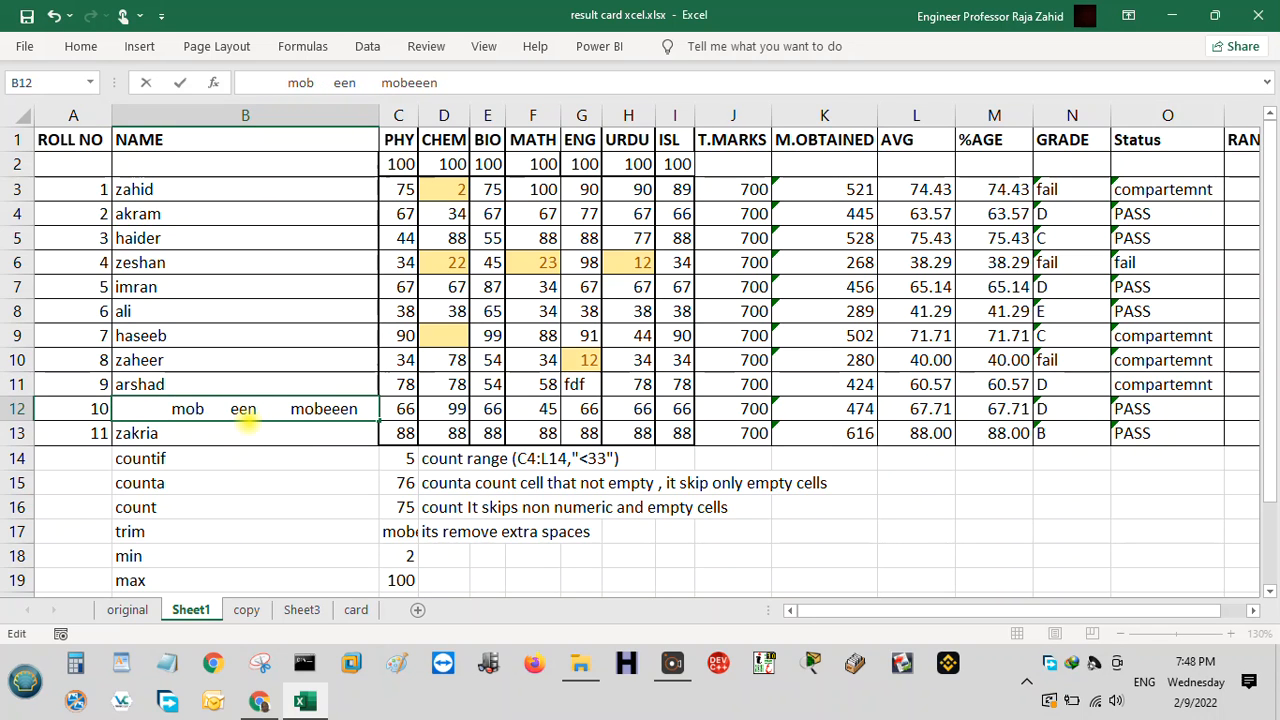
key(Return)
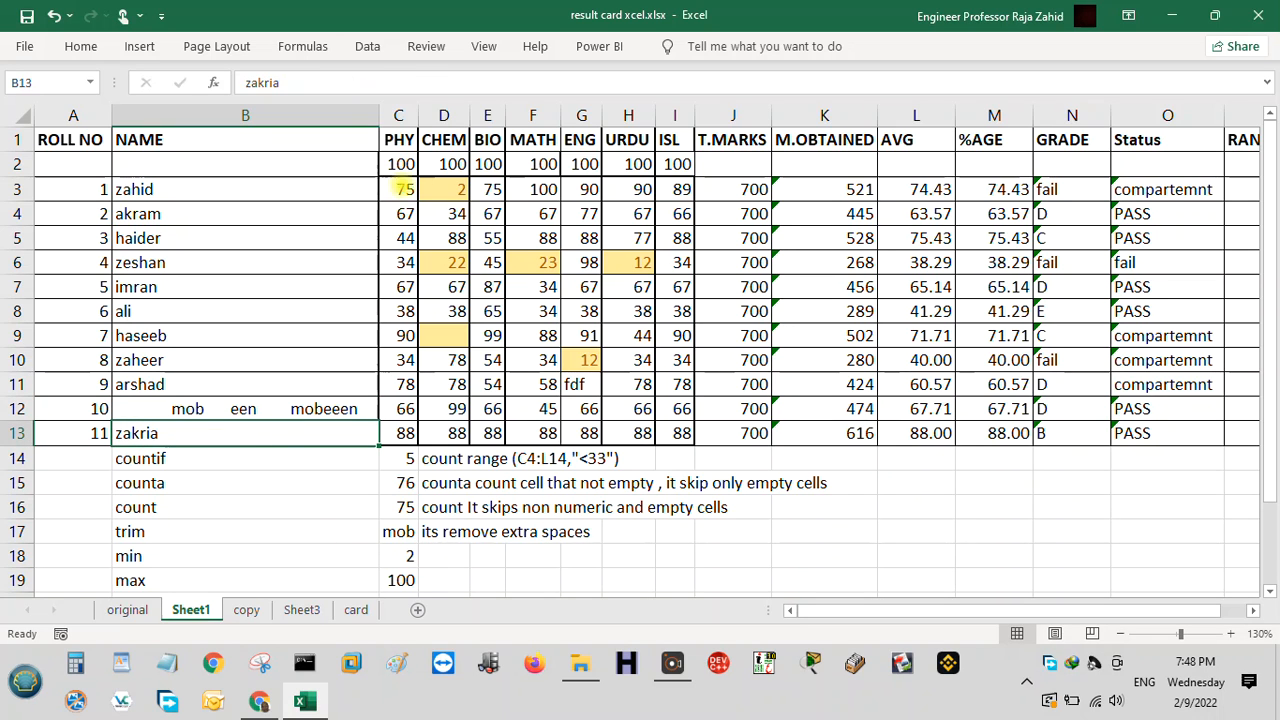
Widen column C to check the trimmed text, and undo the TRIM test edits back to the original B12 name, column widths and empty C17
drag(419, 115, 714, 115)
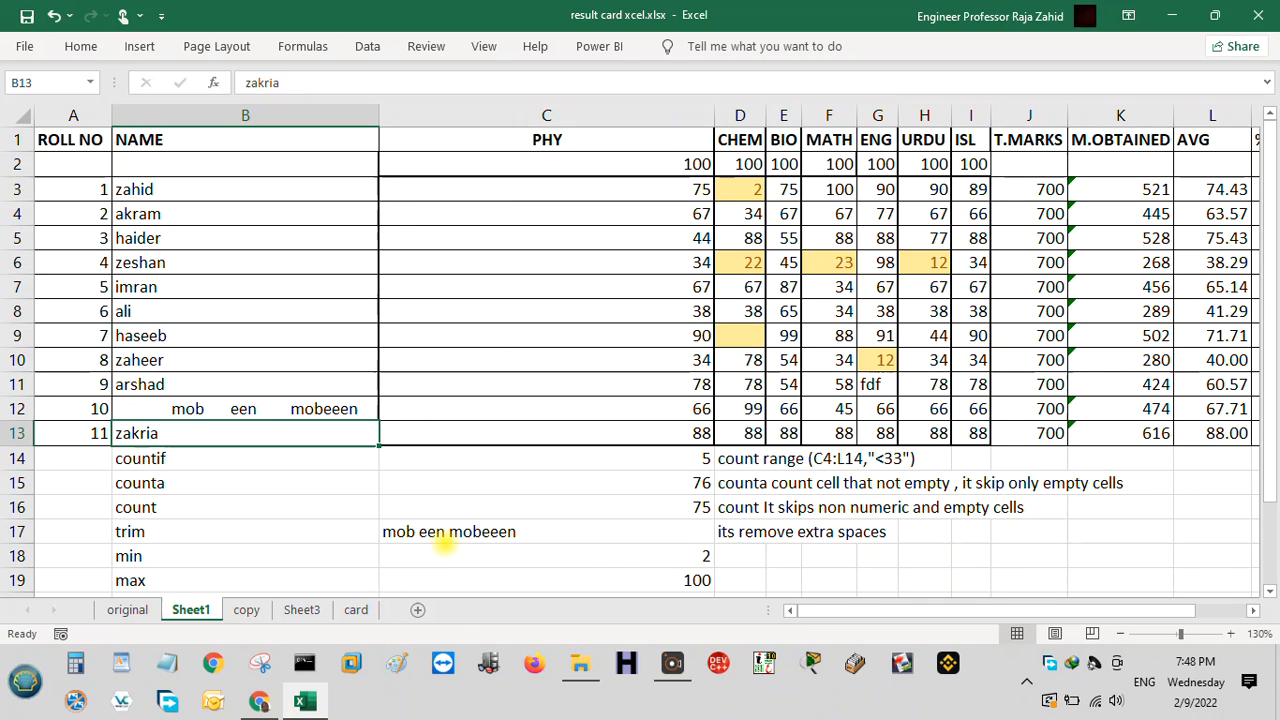
click(238, 409)
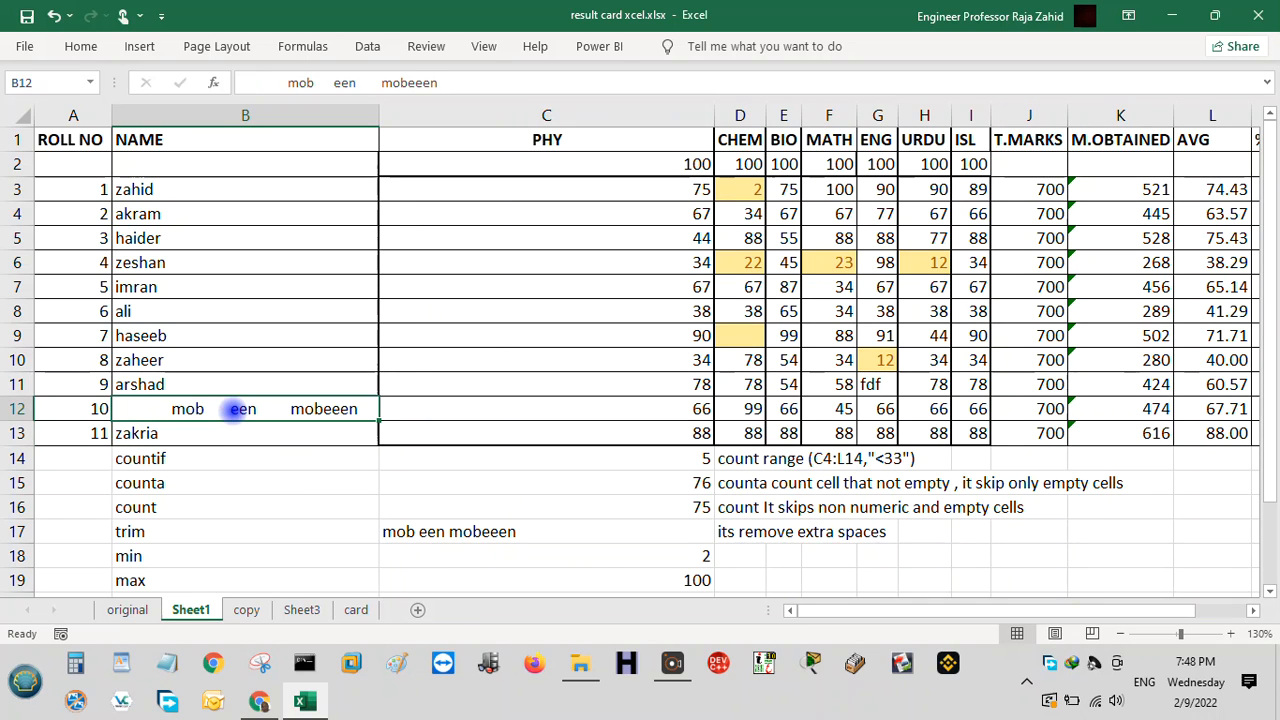
key(ctrl+z)
key(ctrl+z)
key(ctrl+z)
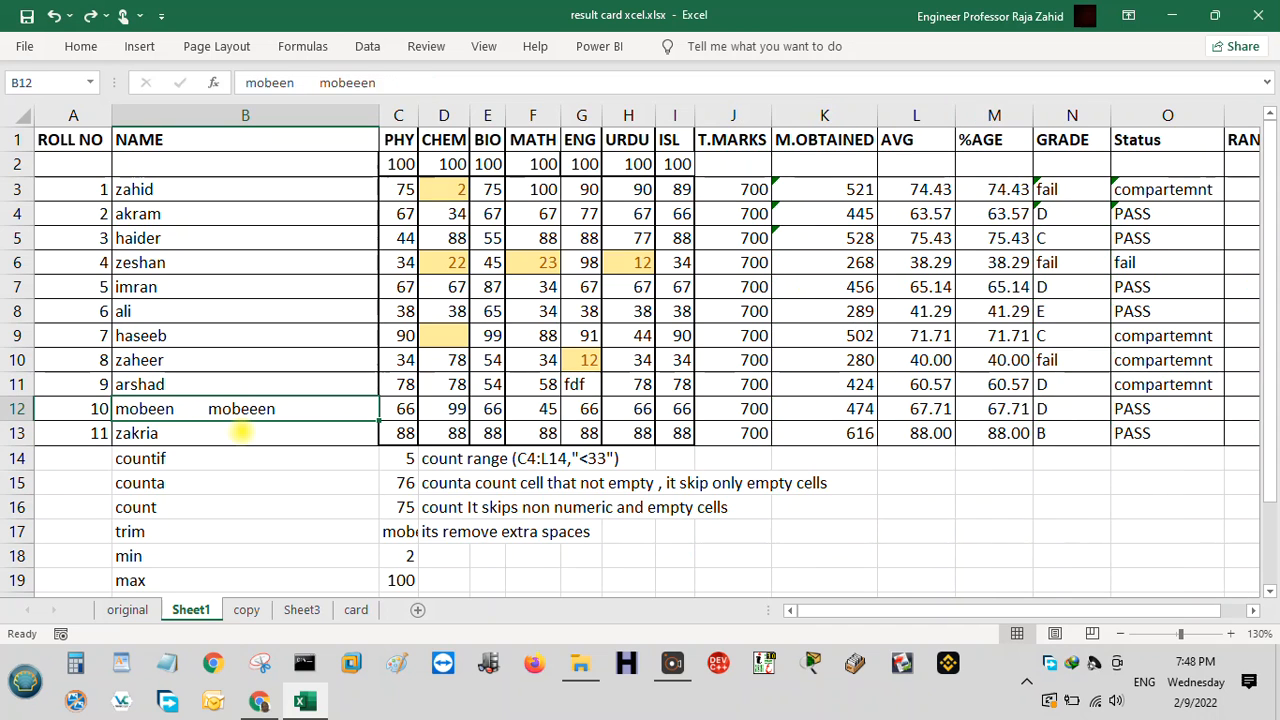
key(ctrl+z)
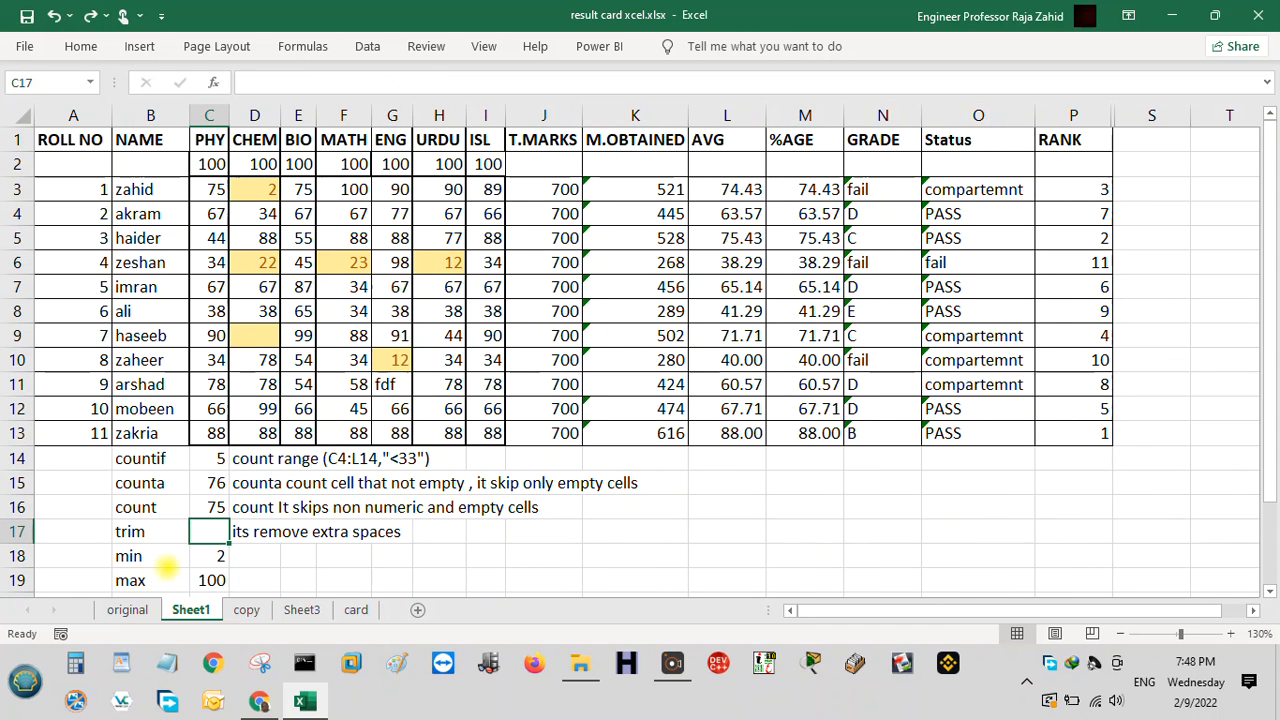
Examine the MIN formula in C18 and the MAX formula in C19
click(204, 558)
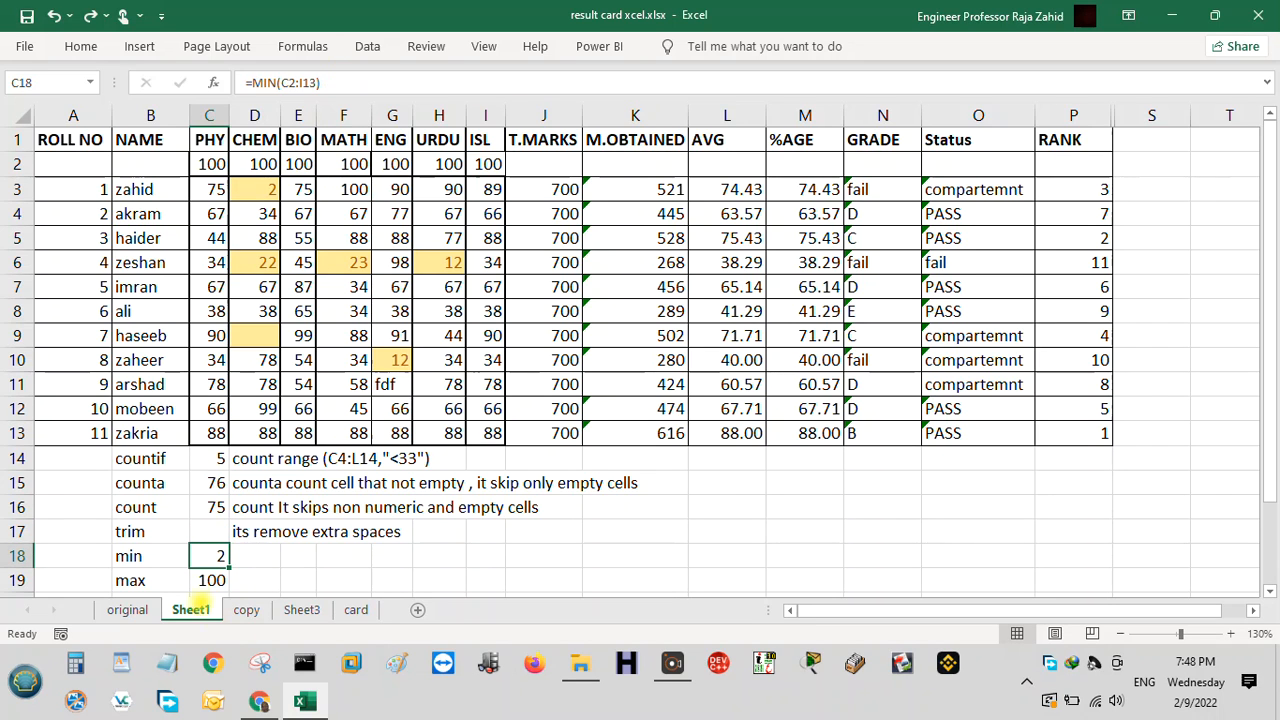
click(208, 581)
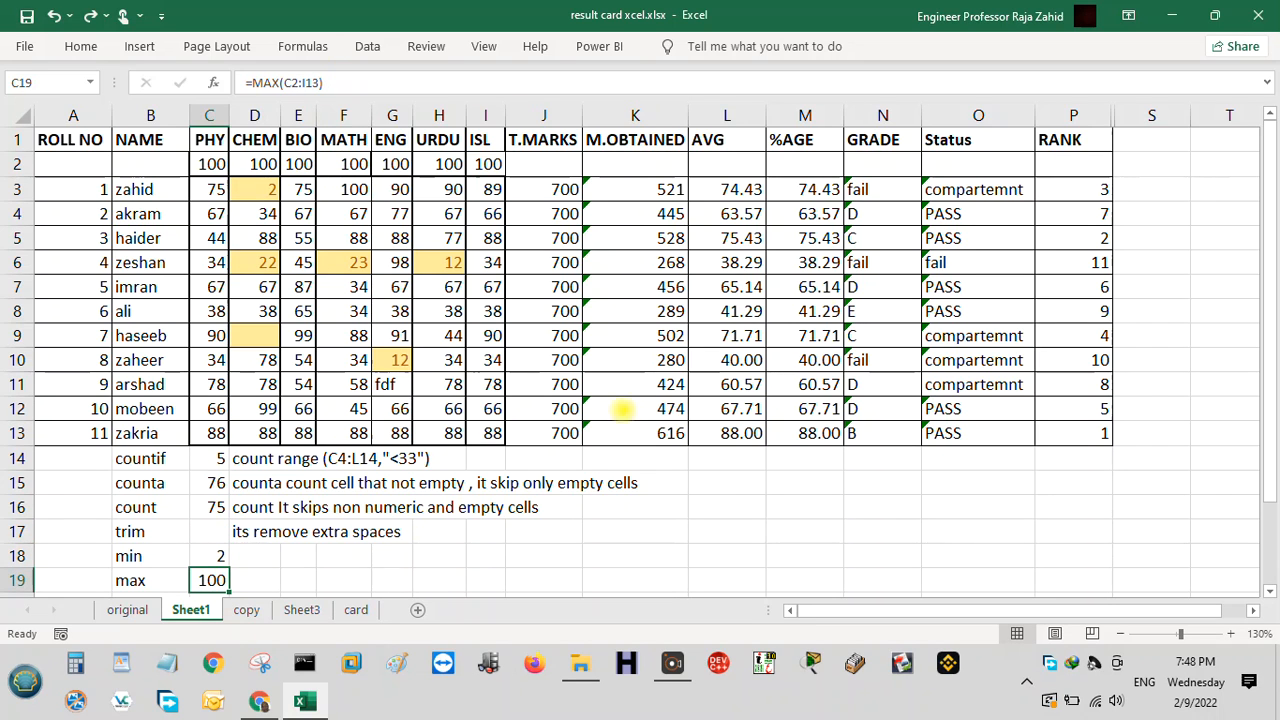